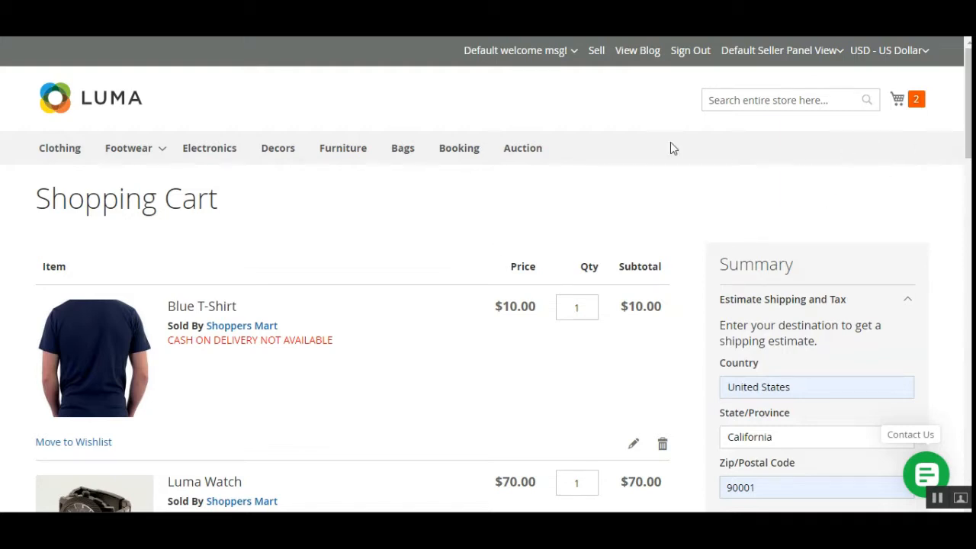
- Check the items and subtotal in the mini cart
left_click(575, 57)
left_click(915, 106)
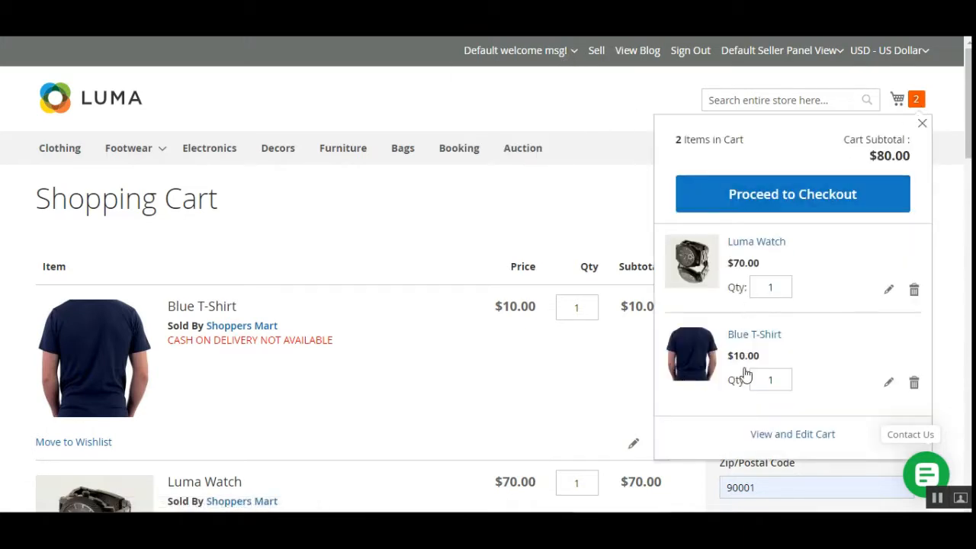
left_click(622, 101)
- Examine the shipping estimate for the cart with the Blue T-Shirt and Luma Watch, including the Marketplace USPS Shipping methods and rates
left_click_drag(967, 121, 967, 162)
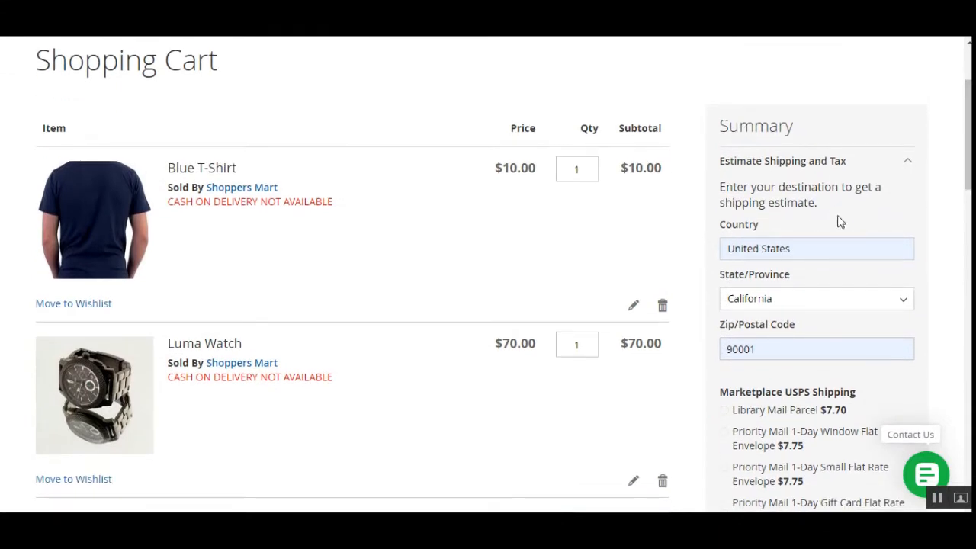
scroll(770, 228, "down", 3)
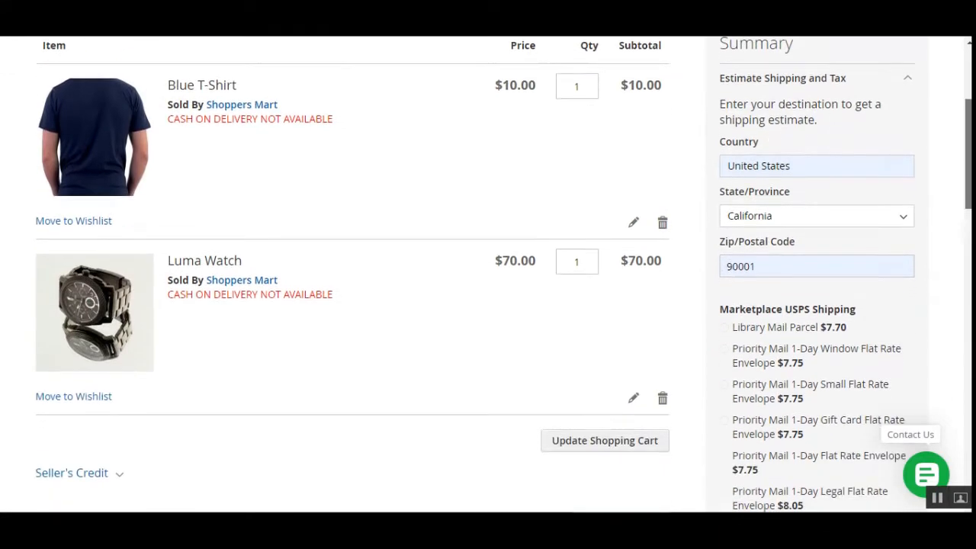
scroll(958, 191, "down", 2)
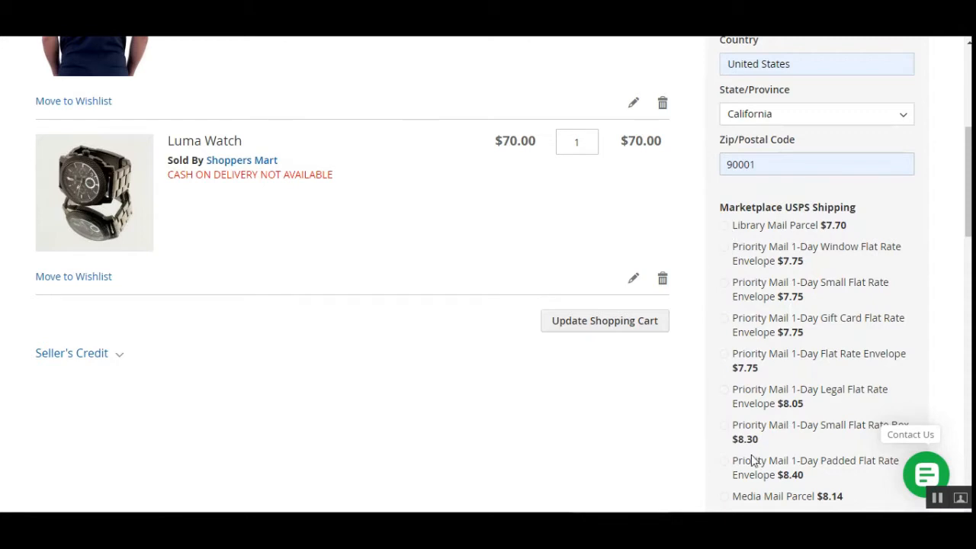
scroll(968, 297, "down", 6)
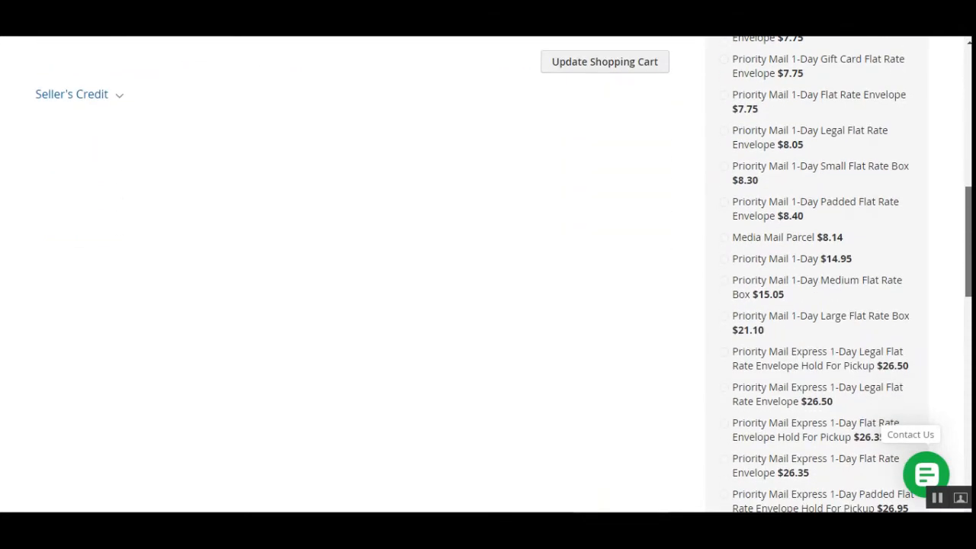
scroll(968, 297, "up", 9)
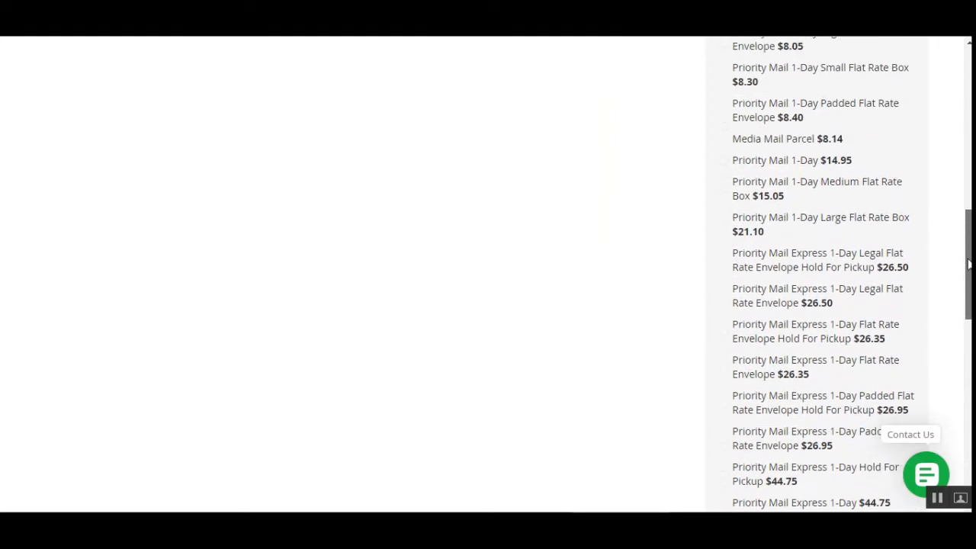
scroll(919, 157, "up", 3)
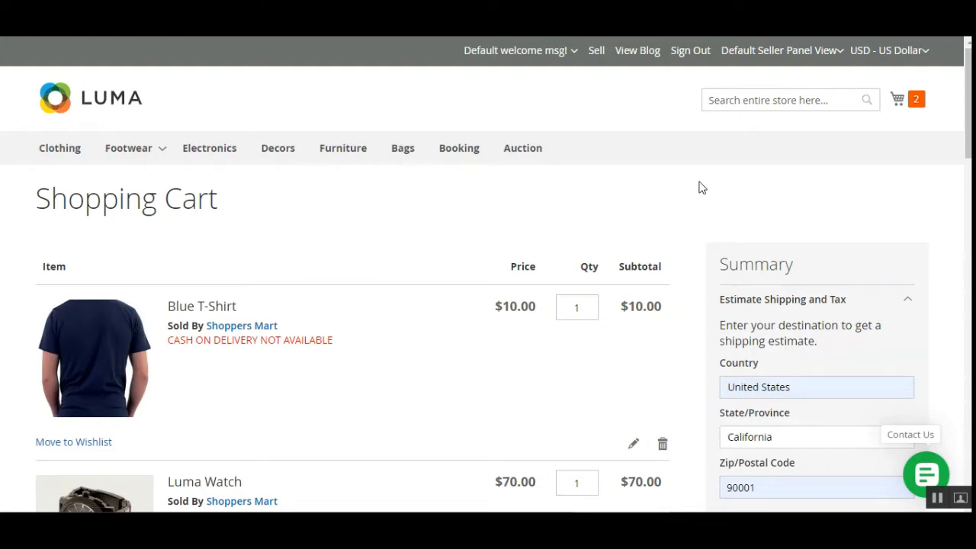
scroll(699, 190, "down", 3)
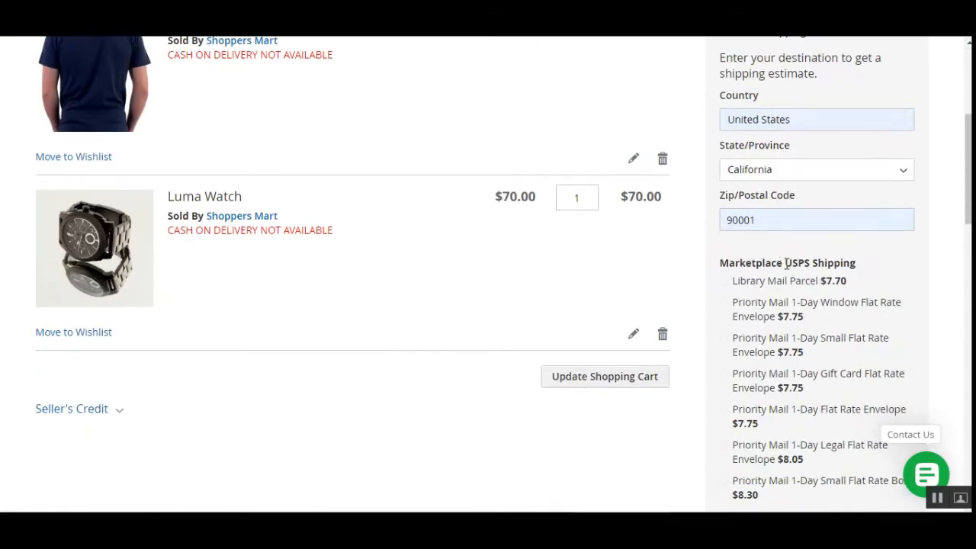
left_click_drag(785, 263, 846, 263)
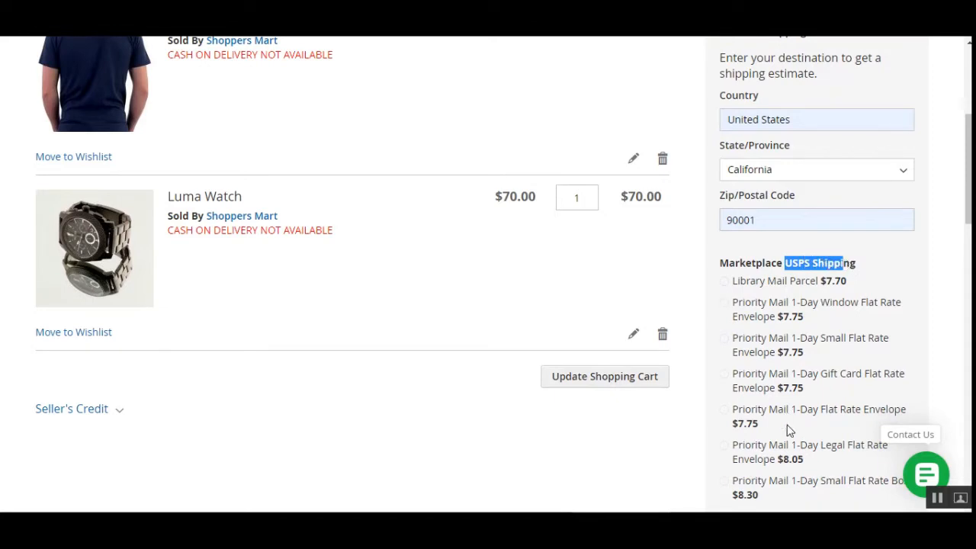
left_click_drag(968, 204, 964, 182)
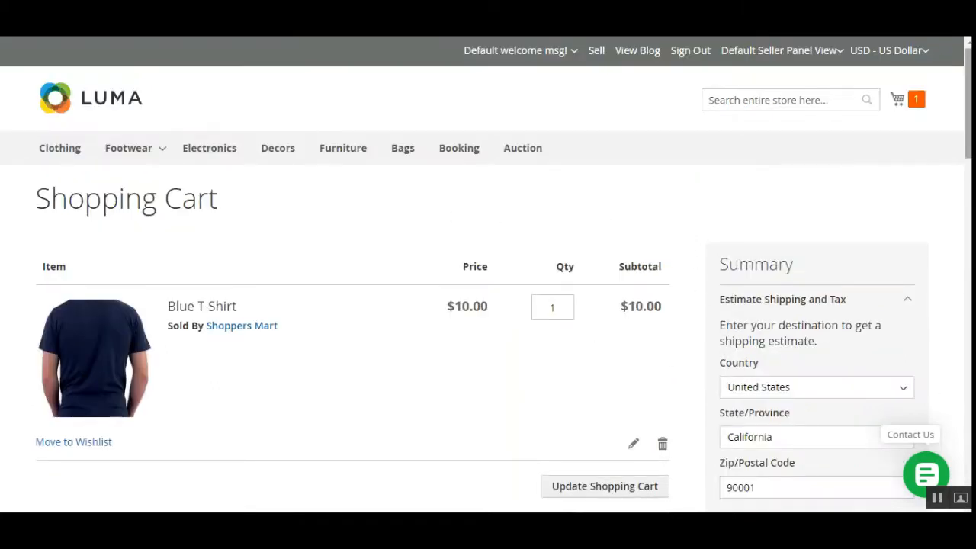
- Choose Media Mail Parcel under Marketplace USPS Shipping for the Blue T-Shirt cart and check the shipping charge and order total
scroll(966, 99, "down", 1)
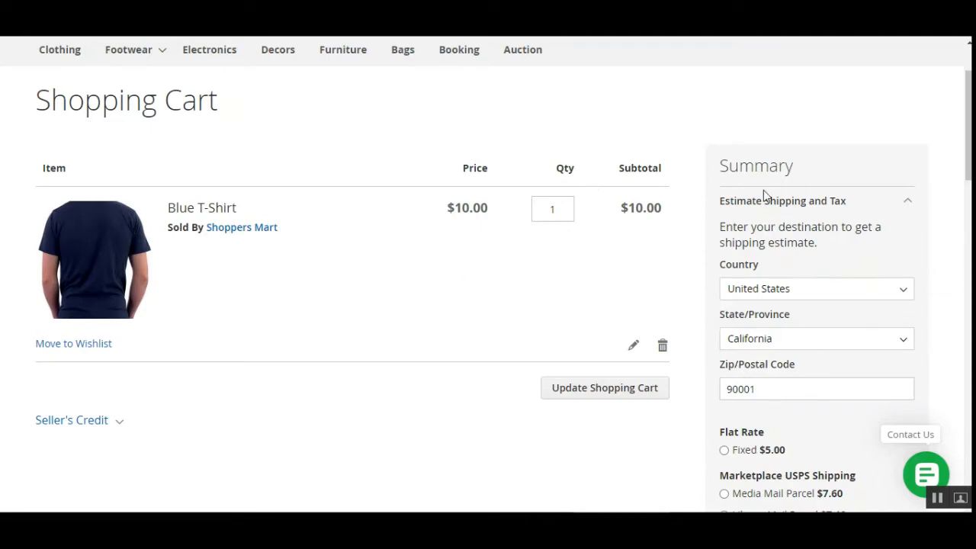
scroll(949, 191, "down", 1)
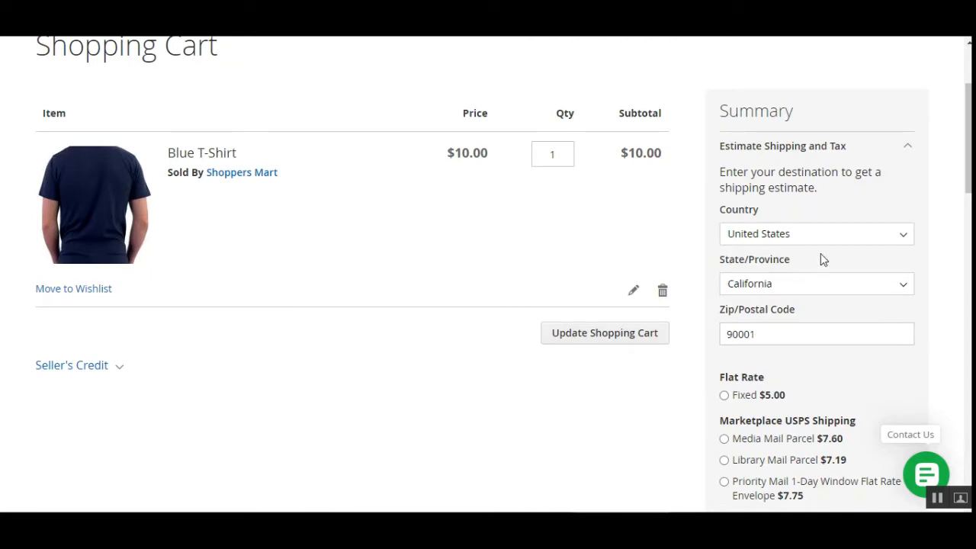
scroll(966, 153, "down", 1)
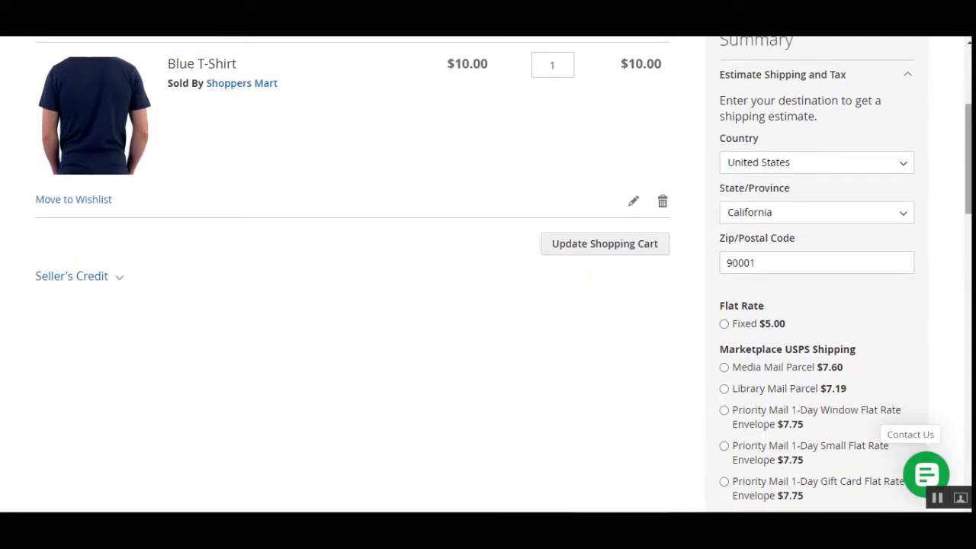
scroll(758, 312, "down", 3)
left_click_drag(745, 135, 843, 136)
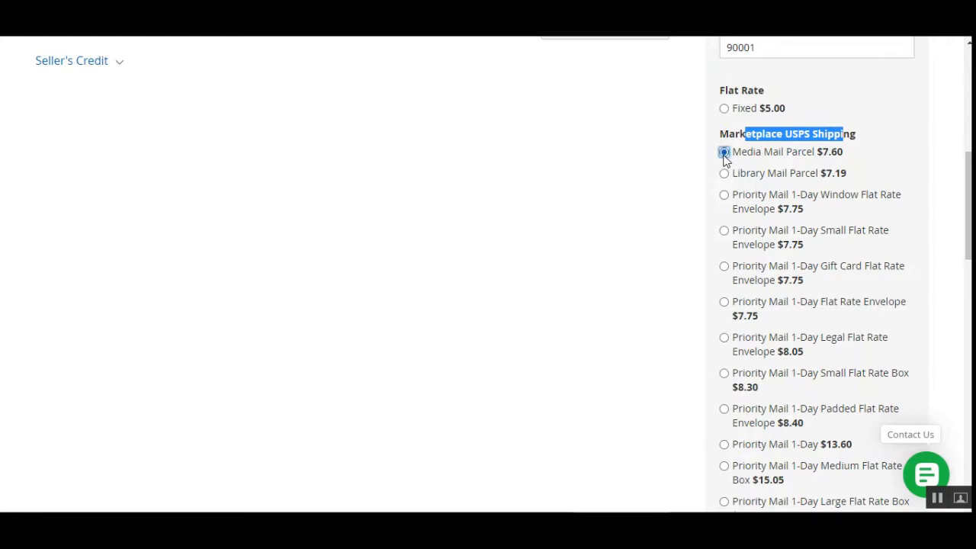
scroll(607, 290, "down", 10)
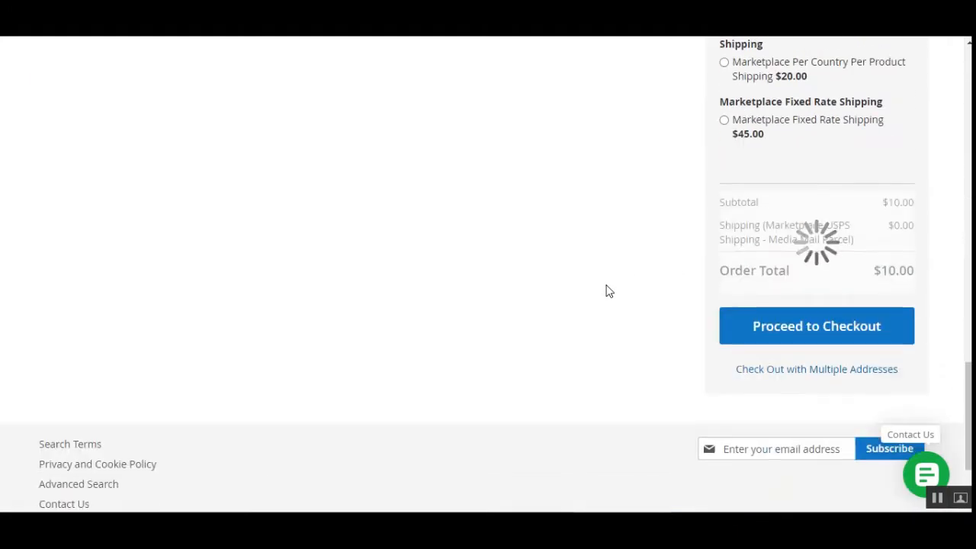
scroll(607, 290, "down", 2)
scroll(768, 156, "up", 1)
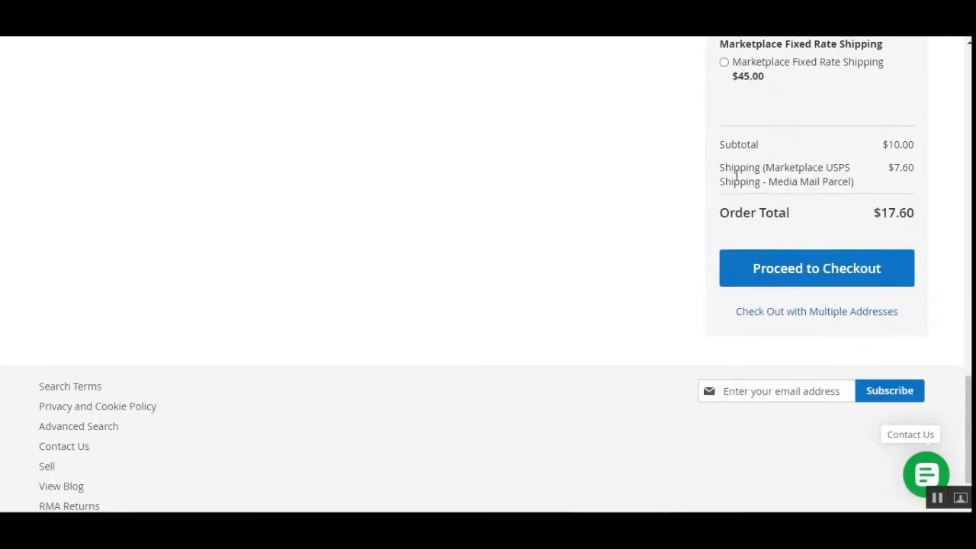
left_click_drag(726, 171, 849, 170)
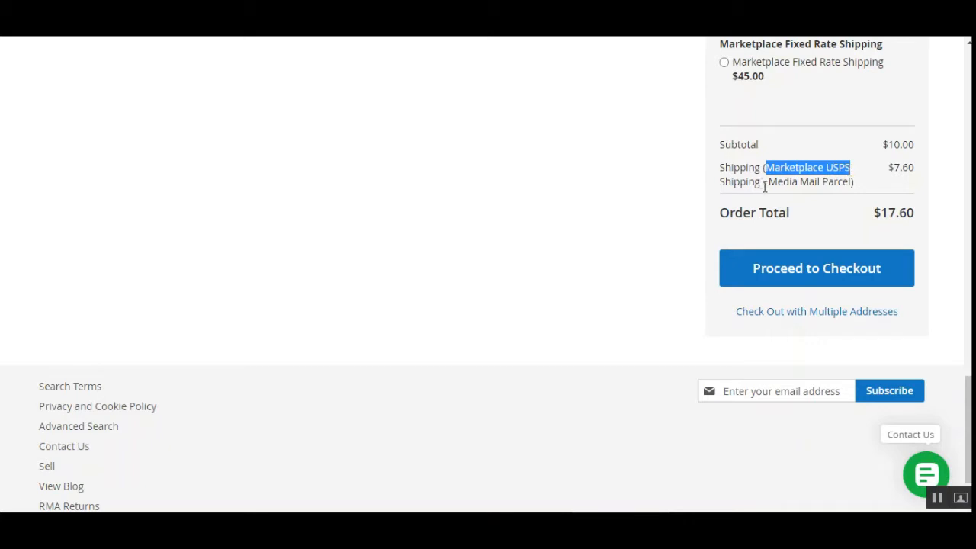
left_click_drag(770, 183, 851, 182)
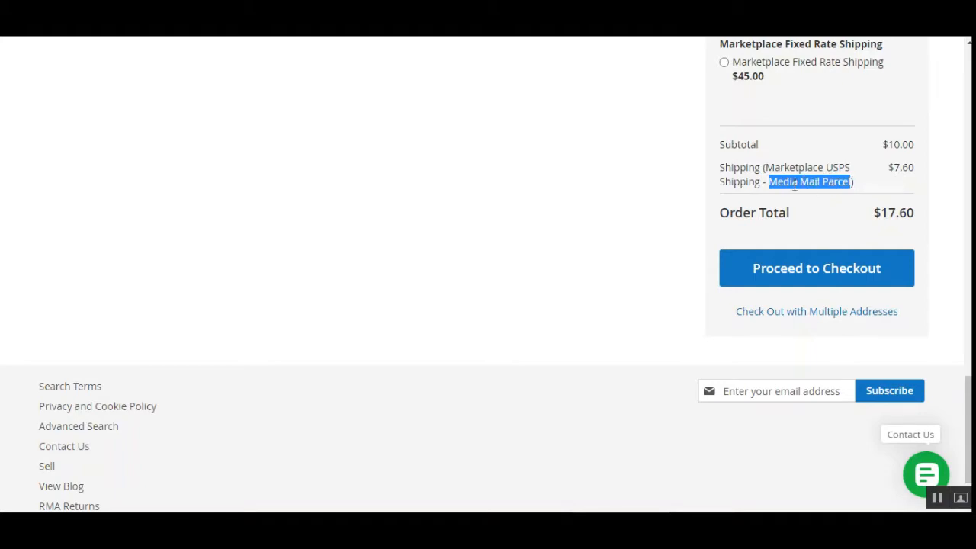
- Change the cart's Marketplace USPS Shipping estimate to Library Mail Parcel and check the updated shipping charge and order total
scroll(814, 261, "up", 15)
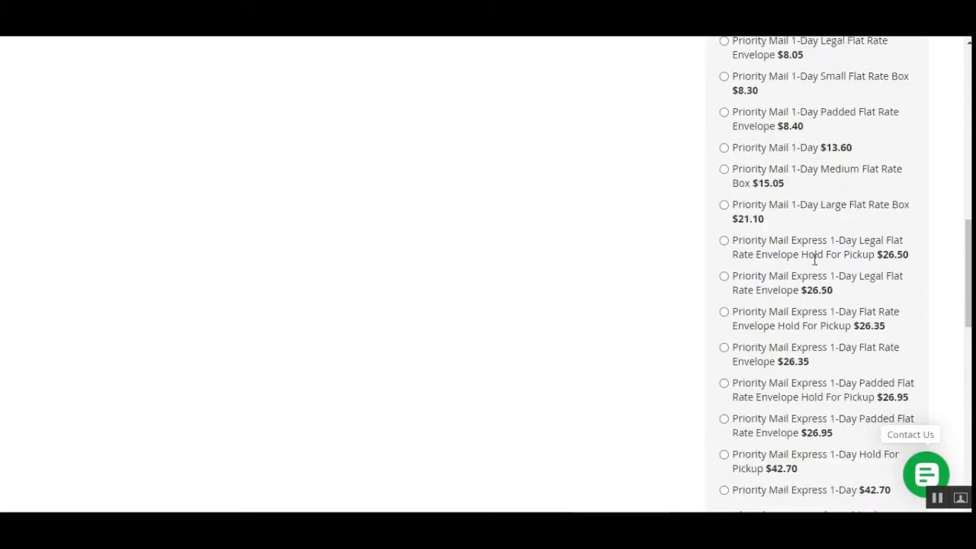
scroll(814, 265, "down", 2)
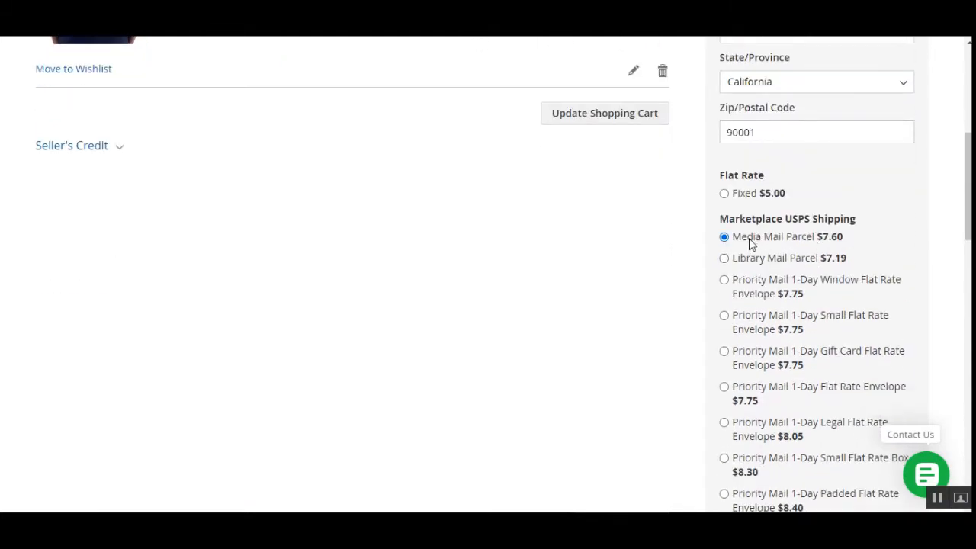
left_click(724, 259)
scroll(810, 264, "down", 15)
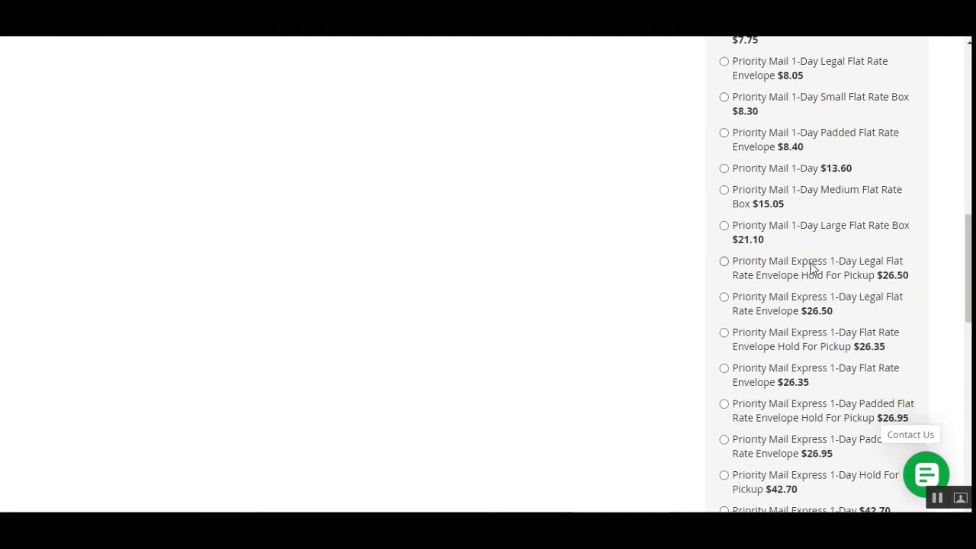
scroll(808, 268, "up", 1)
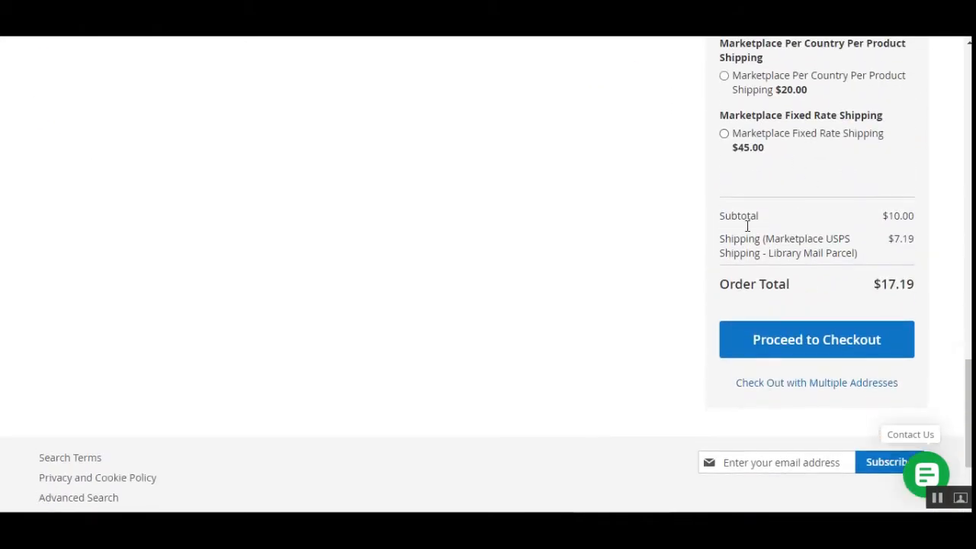
left_click_drag(778, 254, 907, 243)
left_click(909, 242)
scroll(913, 248, "up", 1)
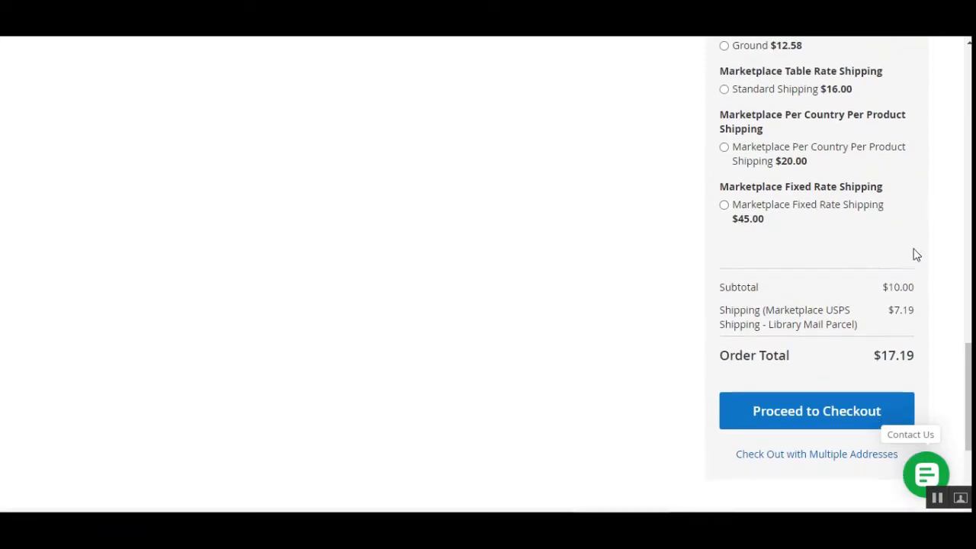
left_click_drag(768, 324, 852, 325)
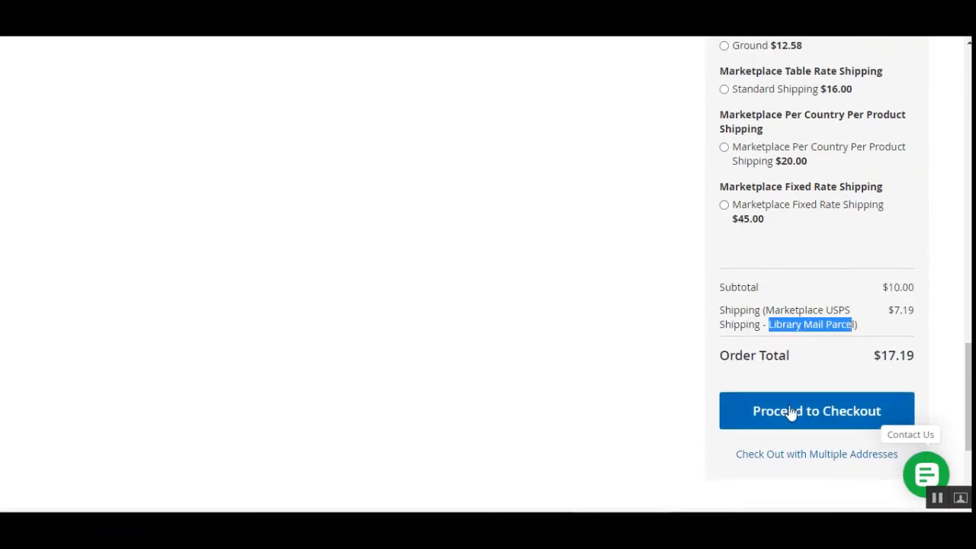
- Proceed to checkout and expand the cart item in the order summary
left_click(789, 414)
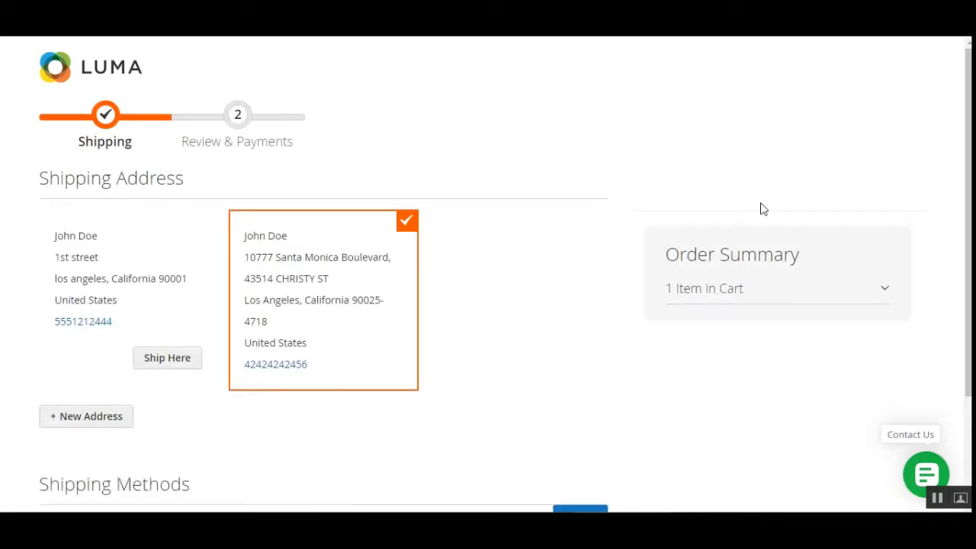
left_click(882, 288)
scroll(970, 164, "down", 1)
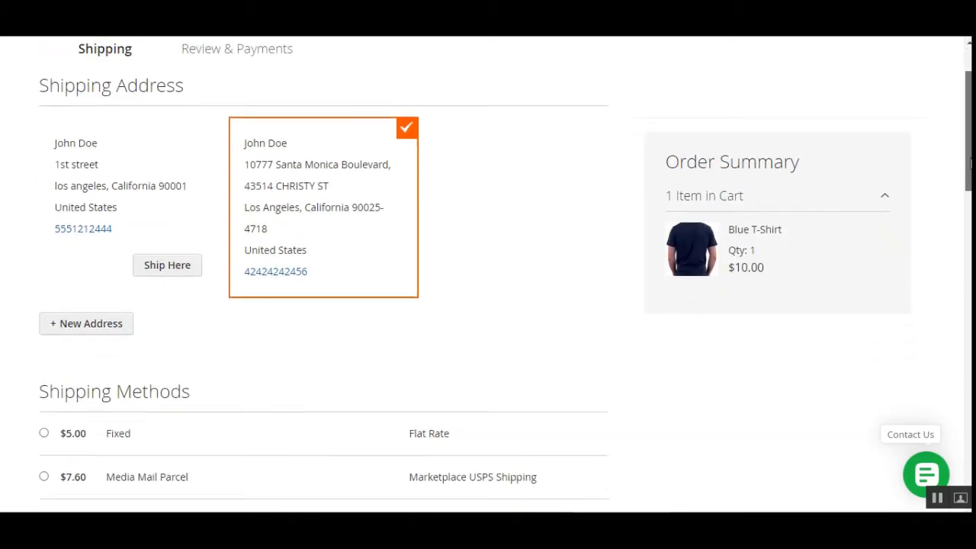
scroll(969, 164, "down", 1)
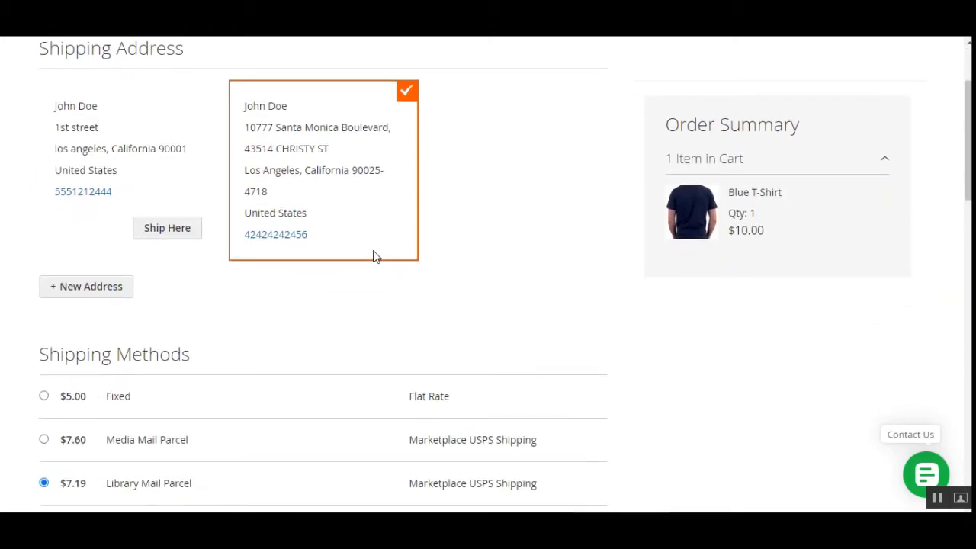
- Examine the checkout's shipping methods, focusing on the Marketplace USPS Shipping options
scroll(366, 353, "down", 3)
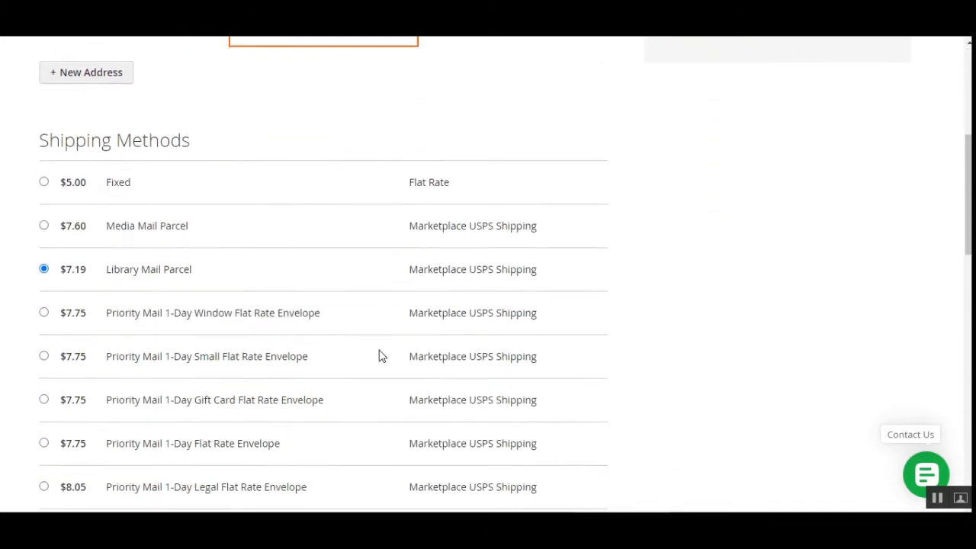
left_click_drag(55, 143, 190, 145)
left_click(297, 151)
left_click_drag(56, 147, 169, 145)
scroll(158, 288, "down", 1)
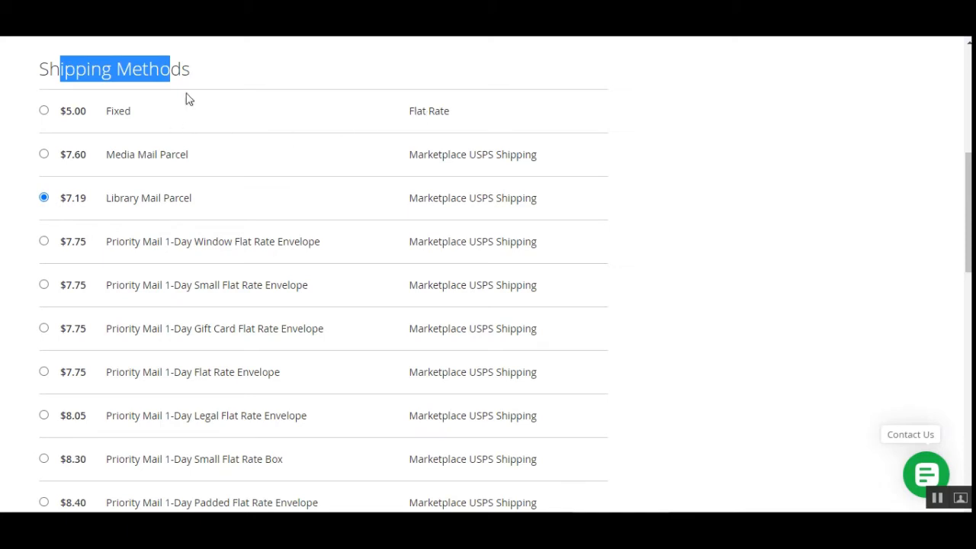
left_click(190, 99)
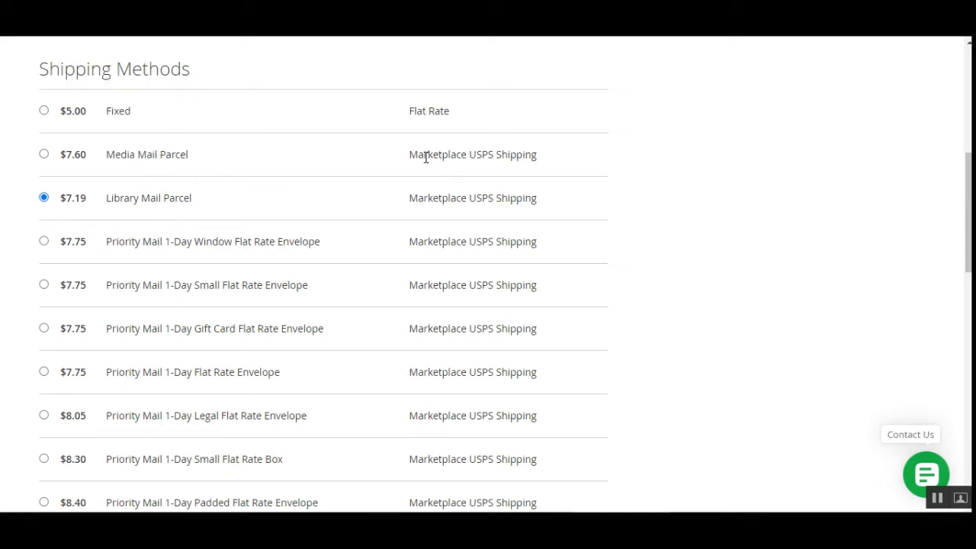
left_click_drag(426, 156, 533, 158)
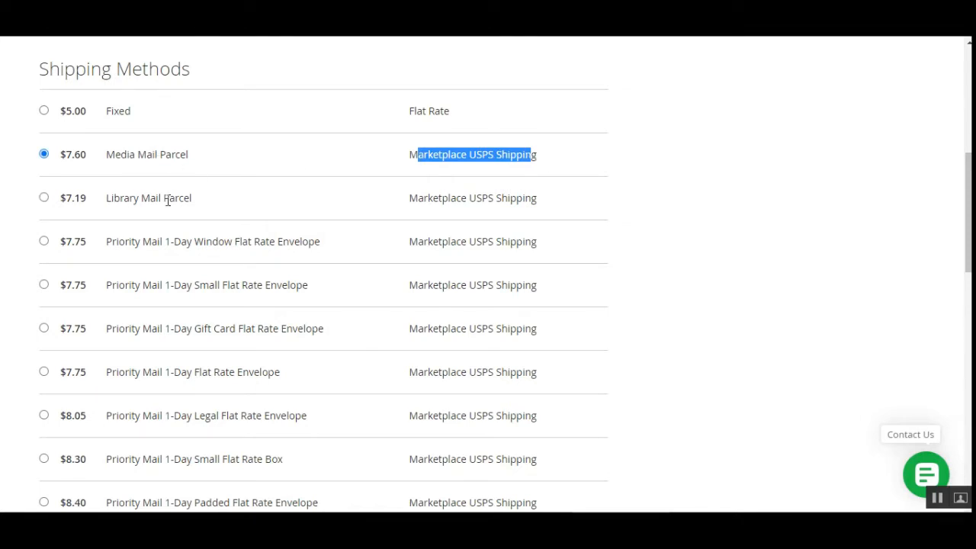
- Set the checkout shipping method to Media Mail Parcel by Marketplace USPS Shipping and look through the rest of the methods
left_click(43, 197)
left_click(44, 154)
left_click(44, 241)
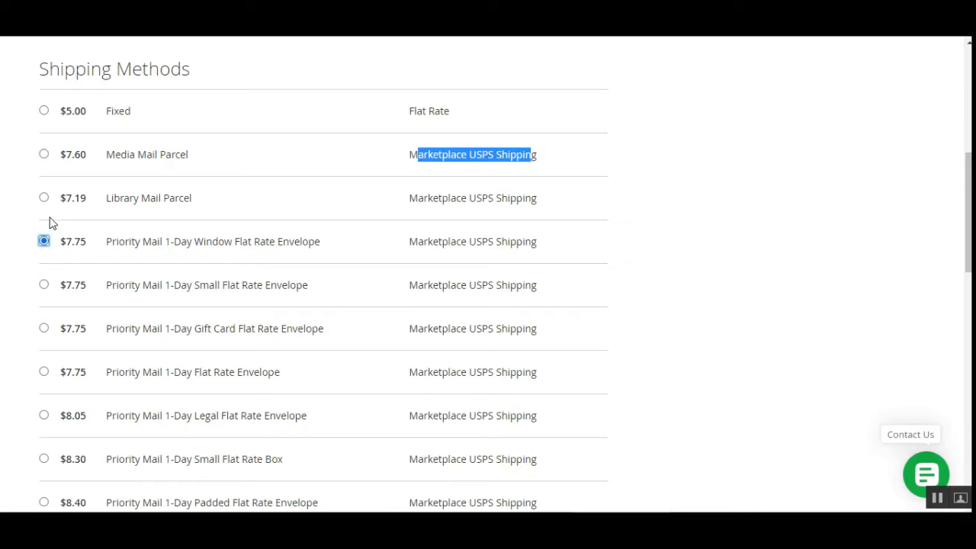
left_click(45, 153)
scroll(645, 342, "down", 8)
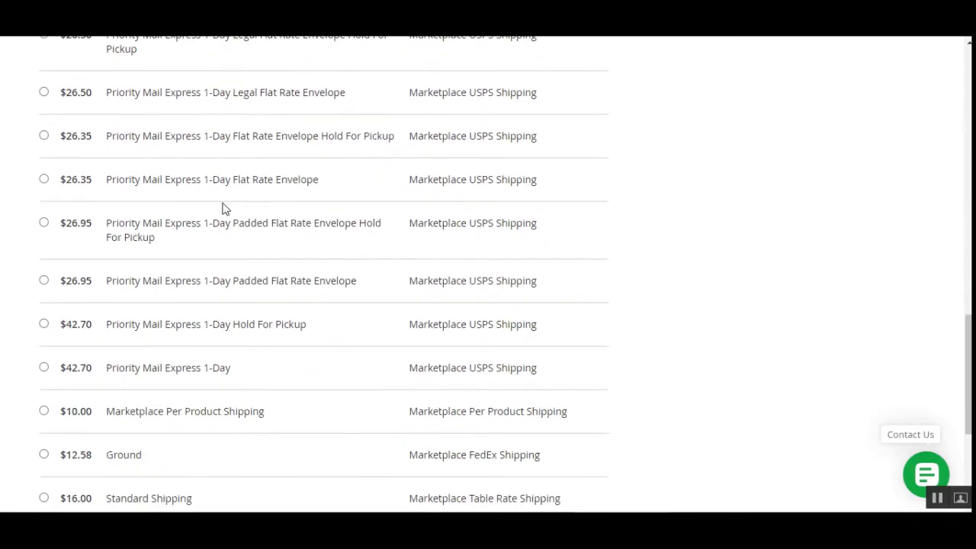
scroll(222, 244, "down", 3)
scroll(312, 279, "up", 8)
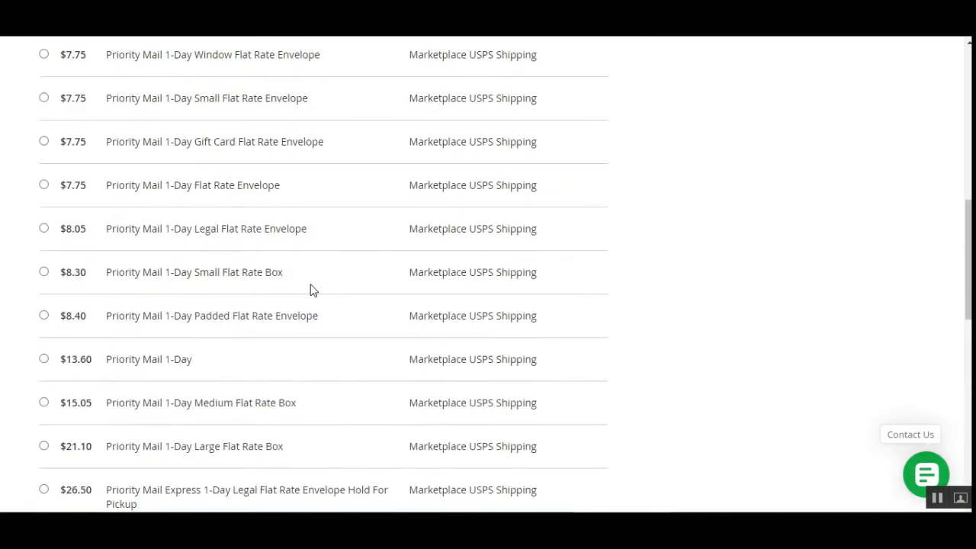
scroll(311, 290, "down", 10)
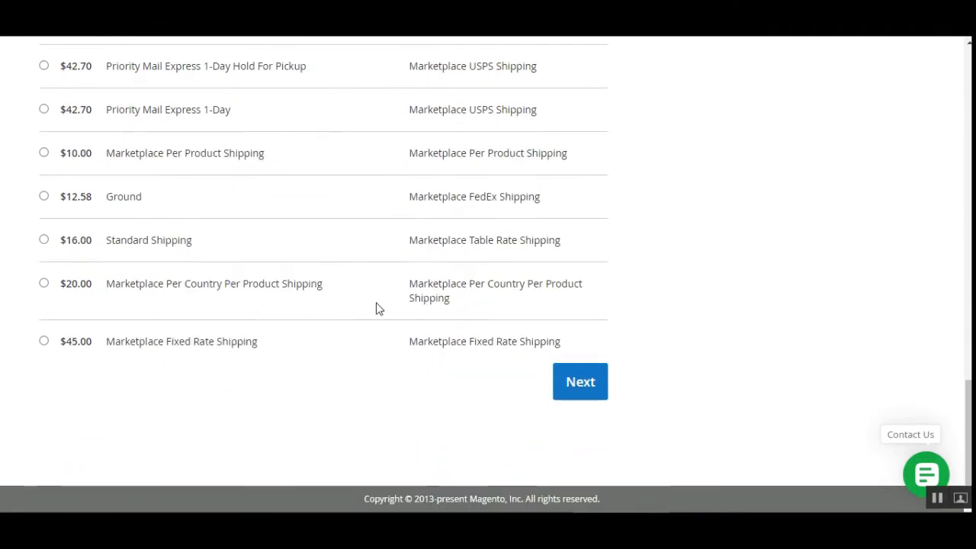
- Continue to the payment step and check the USPS shipping charge and shipping method shown for the order
left_click(581, 387)
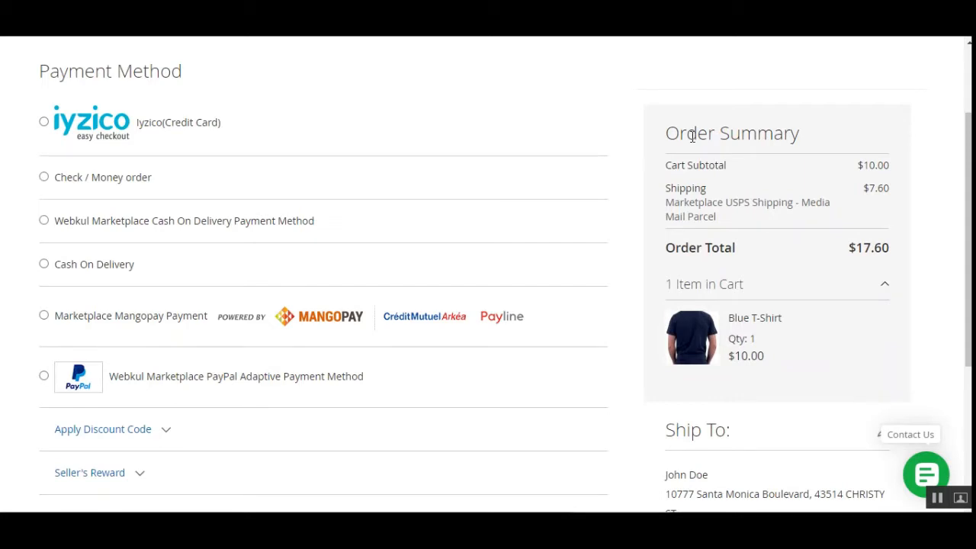
left_click_drag(688, 134, 800, 135)
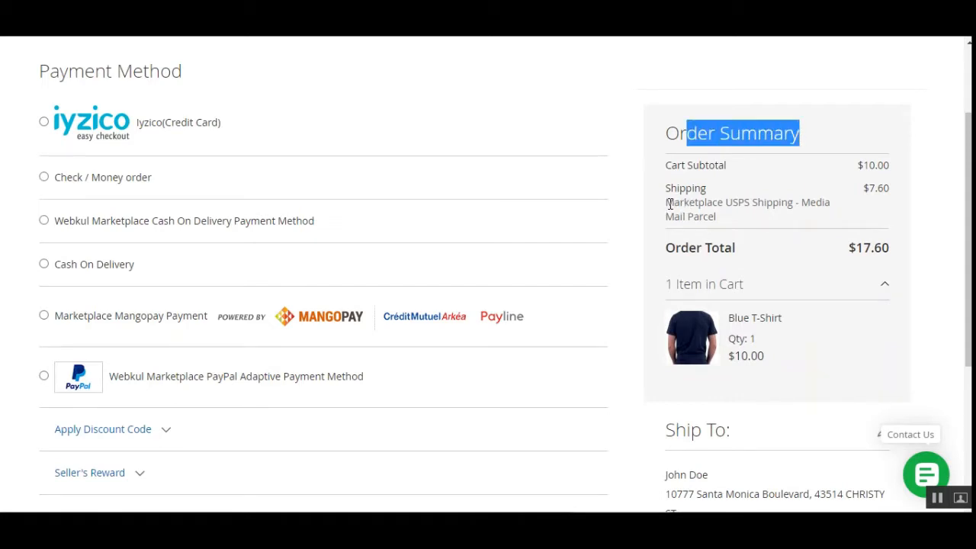
left_click_drag(672, 202, 795, 202)
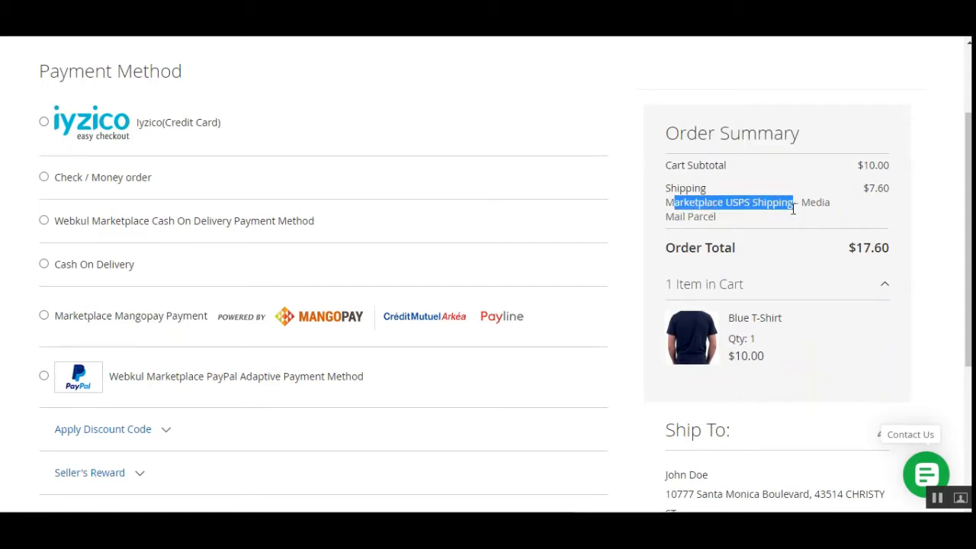
left_click(792, 202)
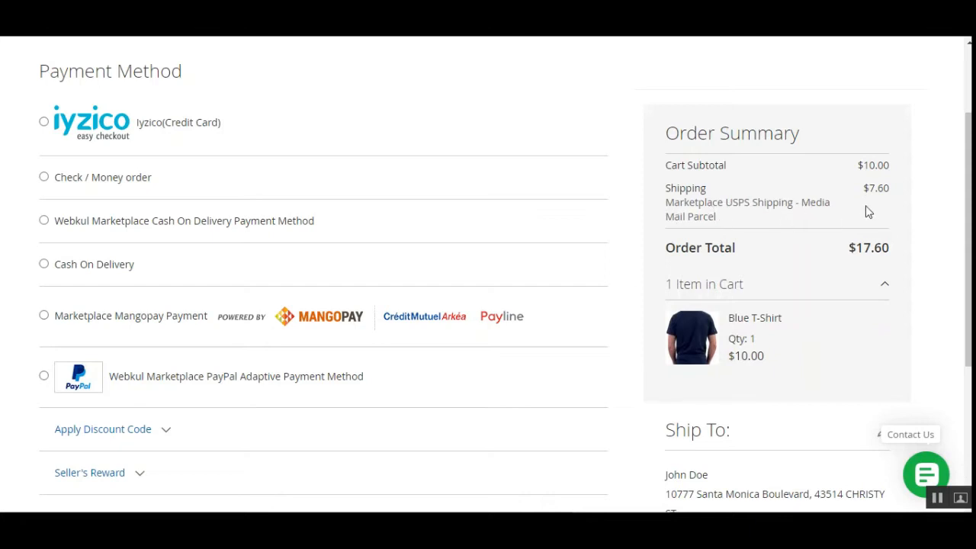
left_click_drag(864, 192, 892, 192)
left_click(889, 194)
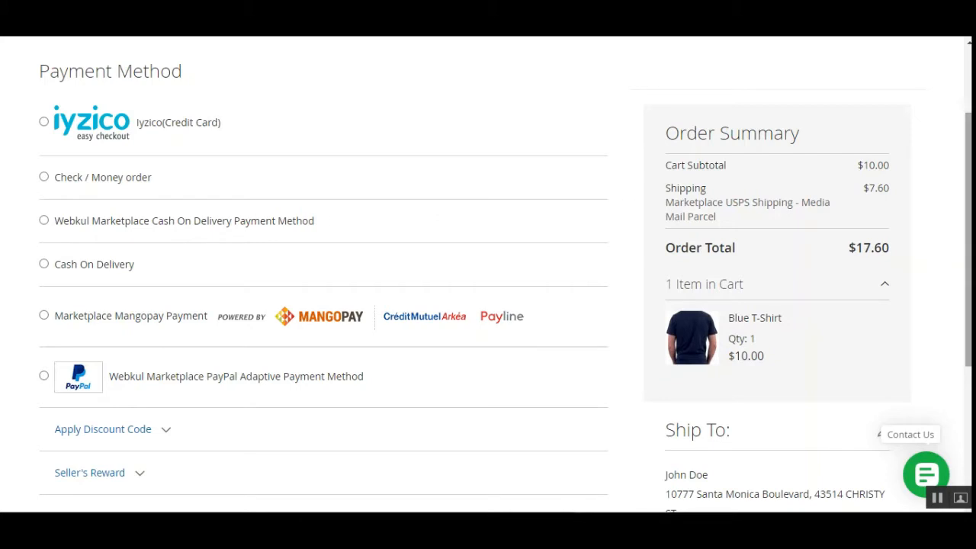
scroll(505, 283, "down", 3)
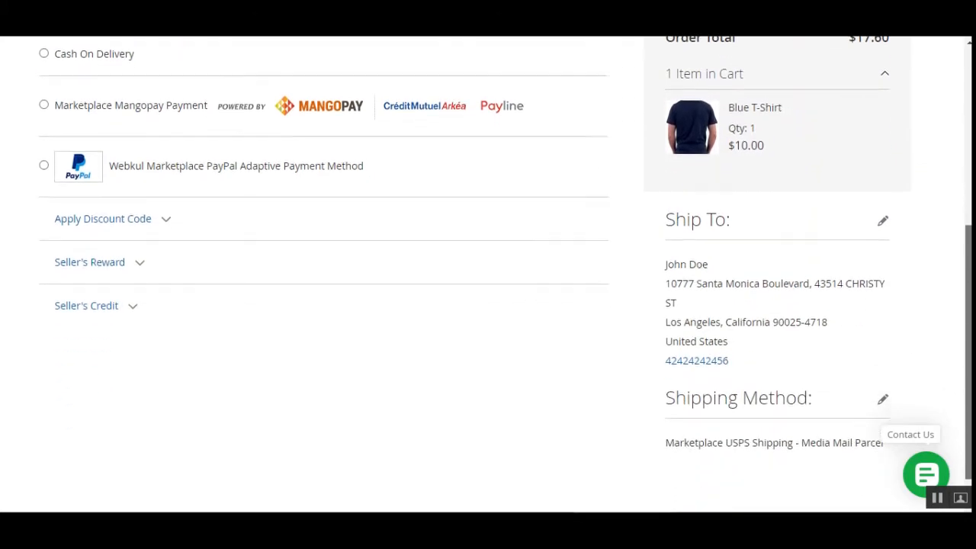
scroll(724, 440, "down", 1)
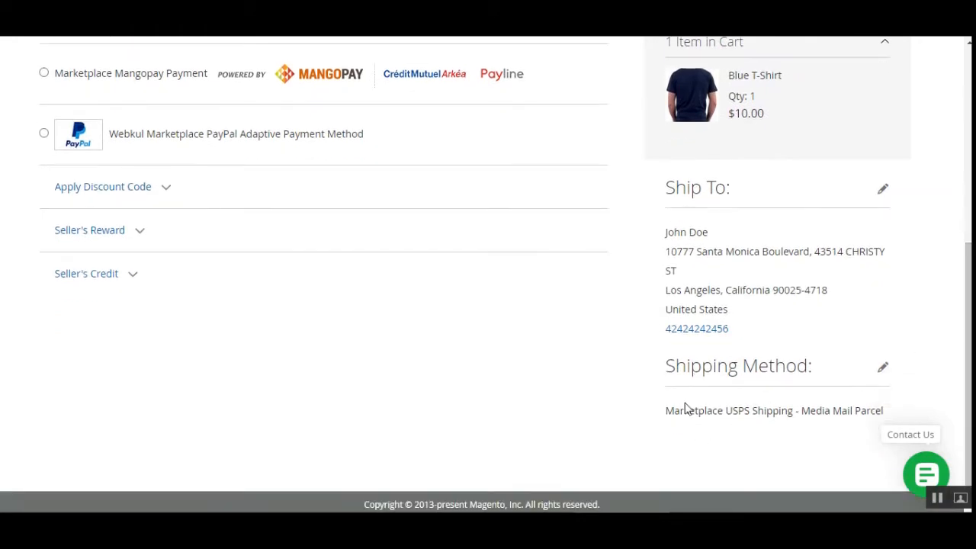
left_click_drag(670, 410, 886, 418)
left_click(807, 427)
- Pay by Cash On Delivery with the billing address the same as the shipping address, and place the order
scroll(470, 381, "up", 3)
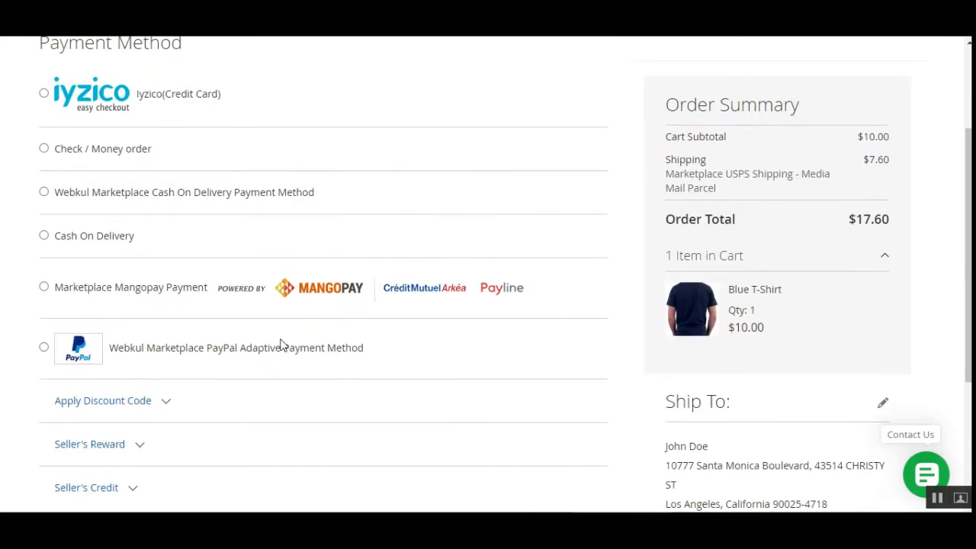
left_click(44, 235)
scroll(321, 313, "down", 1)
scroll(322, 313, "down", 2)
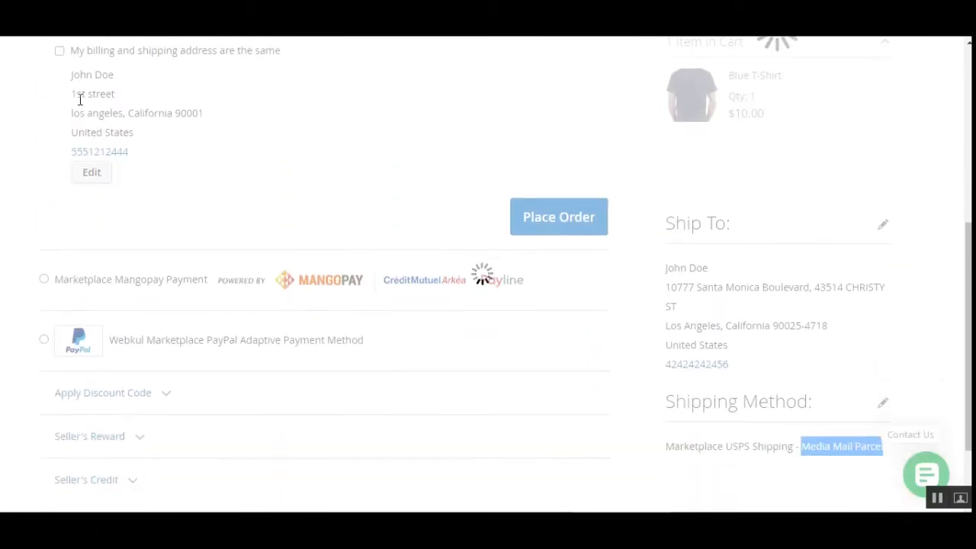
scroll(76, 141, "up", 1)
left_click(59, 122)
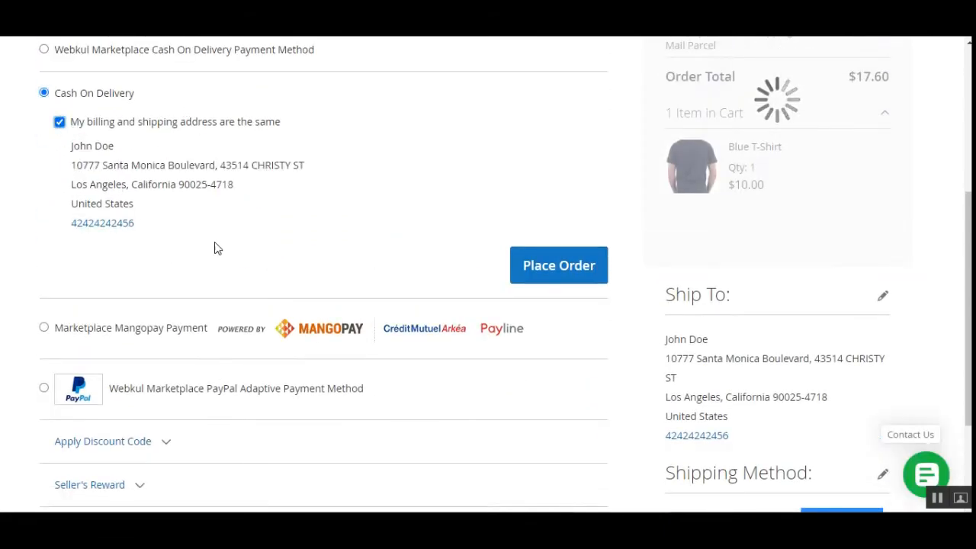
left_click(558, 269)
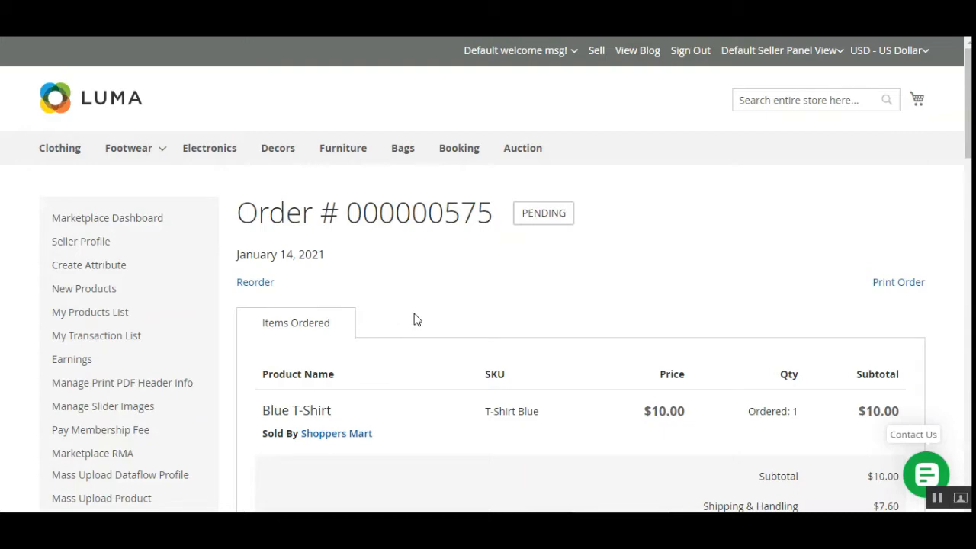
- Examine the placed order's details, focusing on its USPS shipping method, shipping charge and grand total
scroll(464, 337, "down", 6)
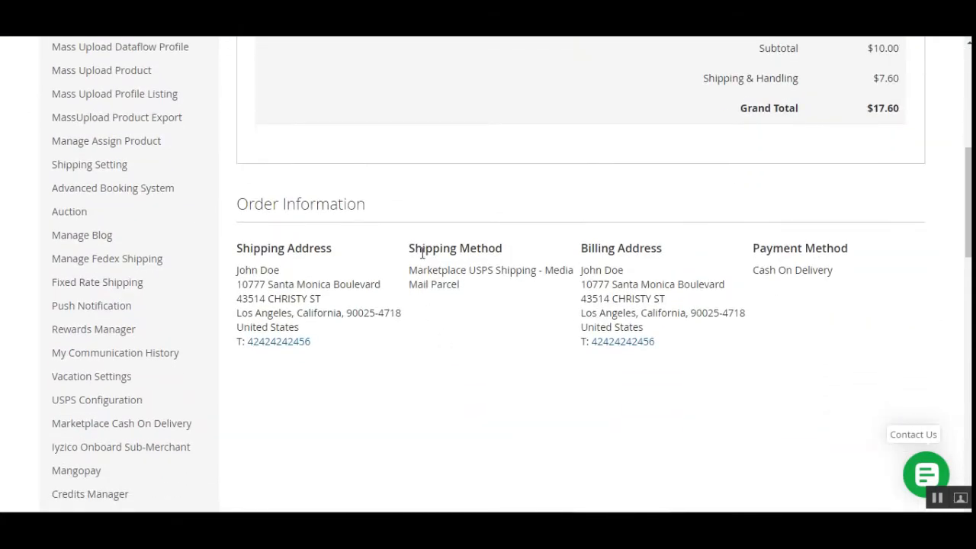
left_click_drag(426, 250, 480, 250)
left_click_drag(417, 271, 534, 271)
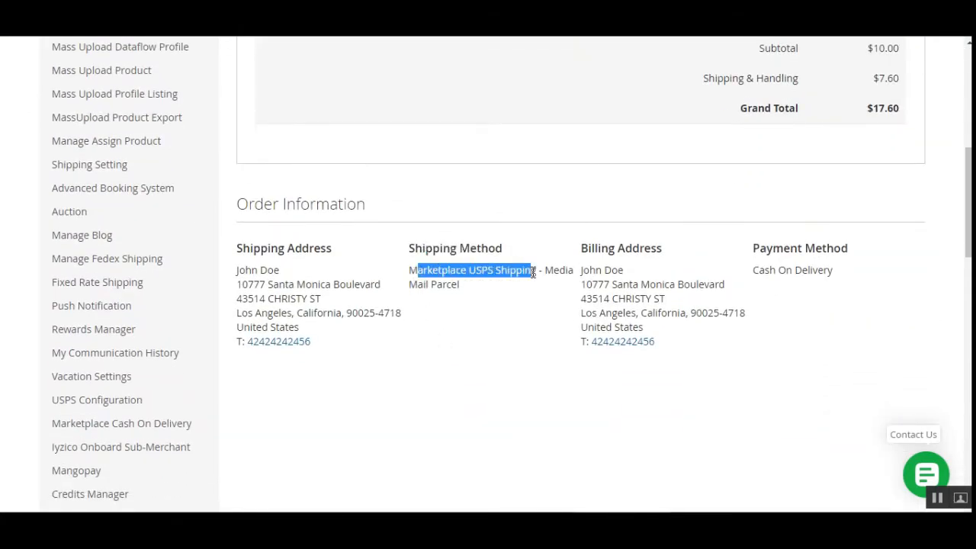
left_click(539, 289)
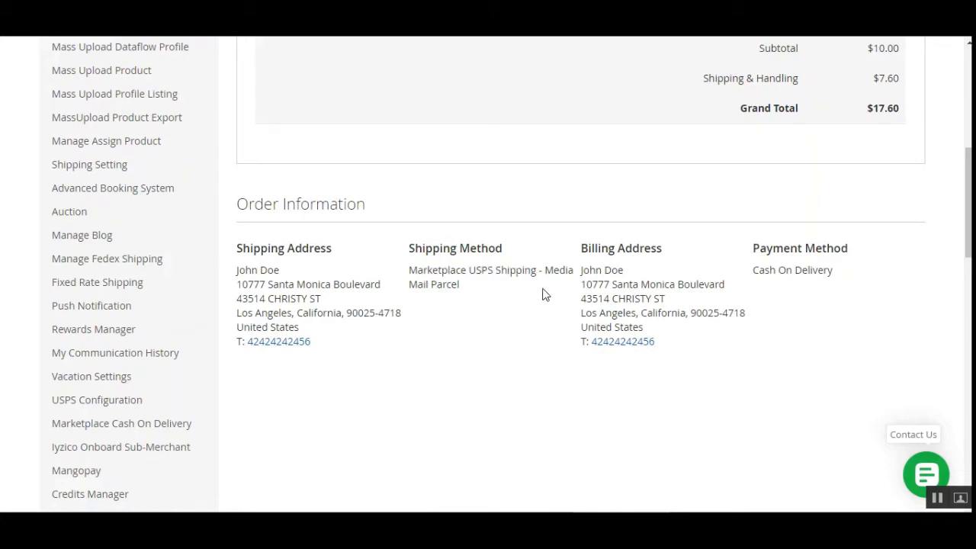
left_click_drag(544, 270, 546, 289)
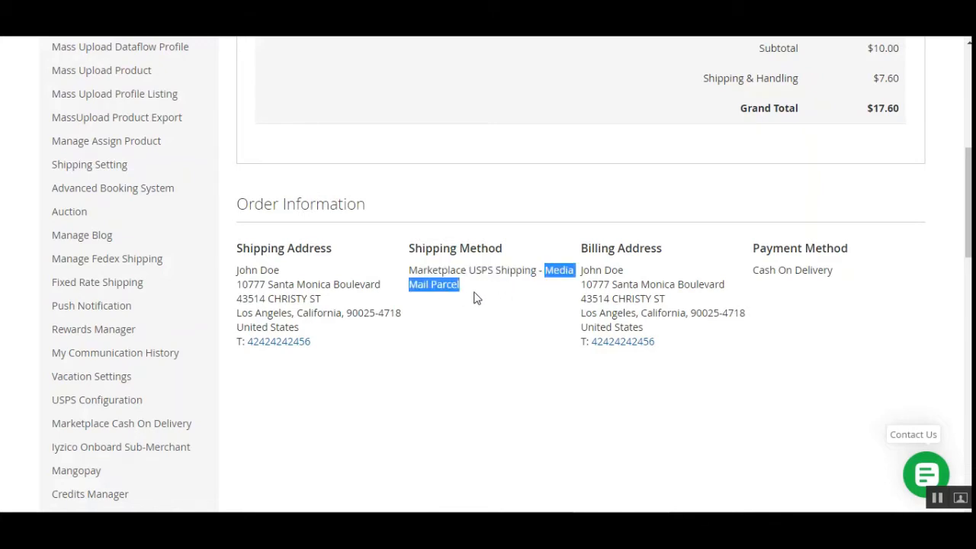
scroll(810, 358, "up", 2)
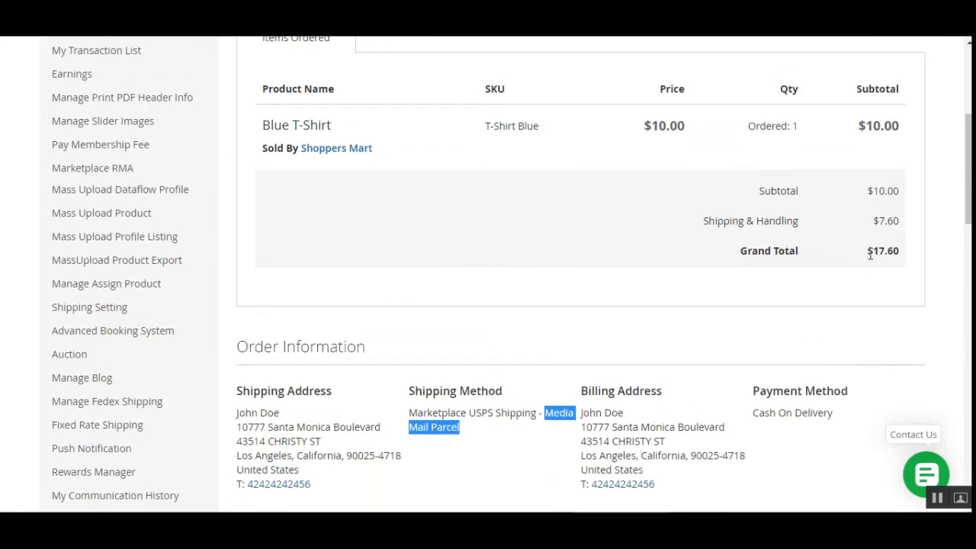
left_click_drag(868, 251, 900, 251)
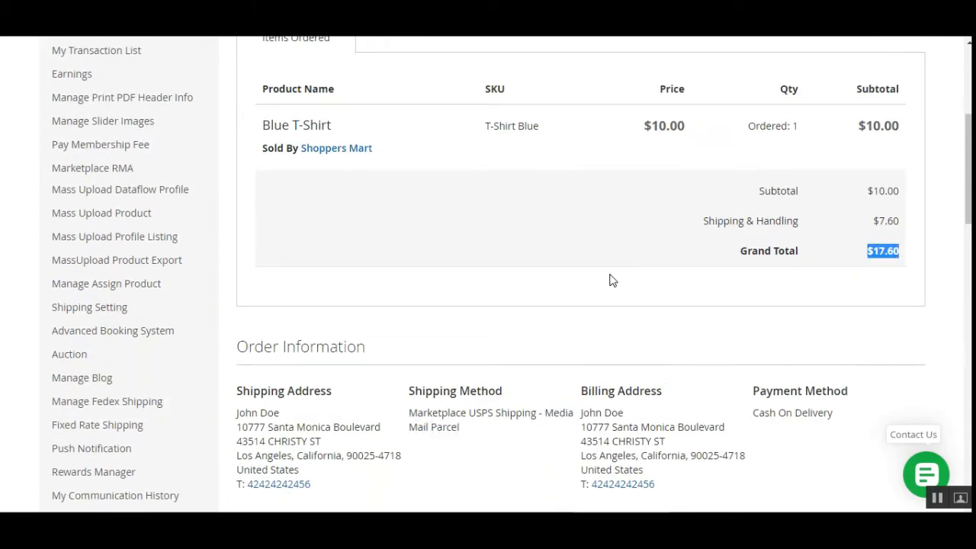
scroll(517, 293, "up", 1)
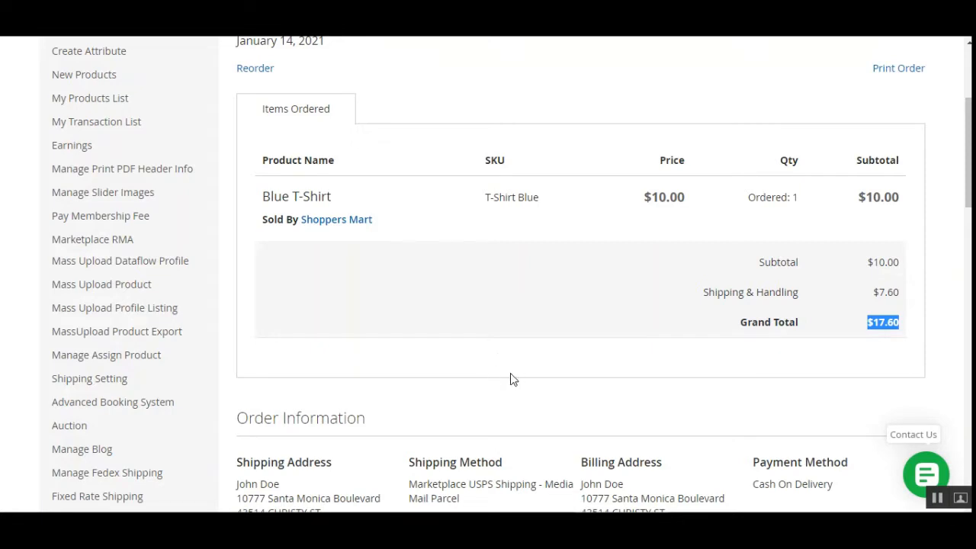
left_click(727, 365)
scroll(532, 481, "down", 2)
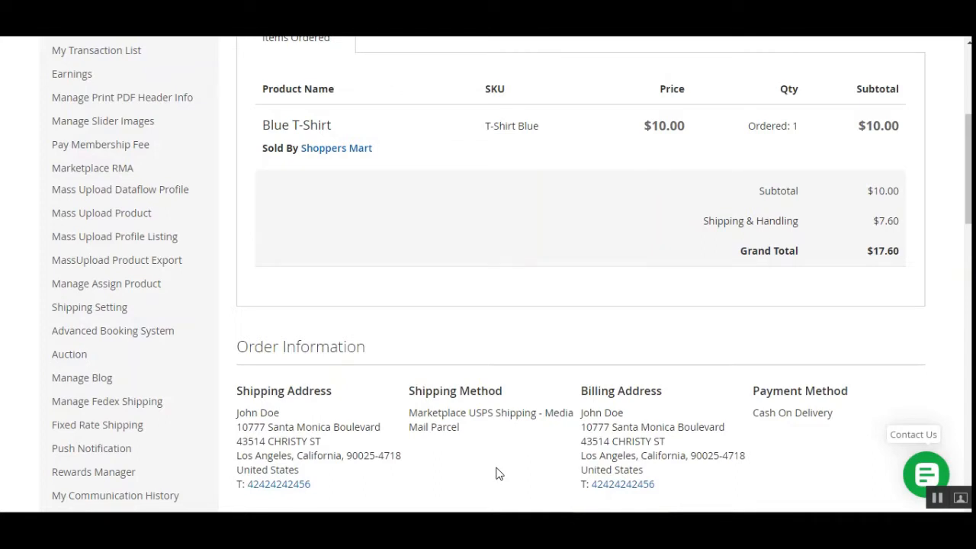
scroll(449, 340, "up", 3)
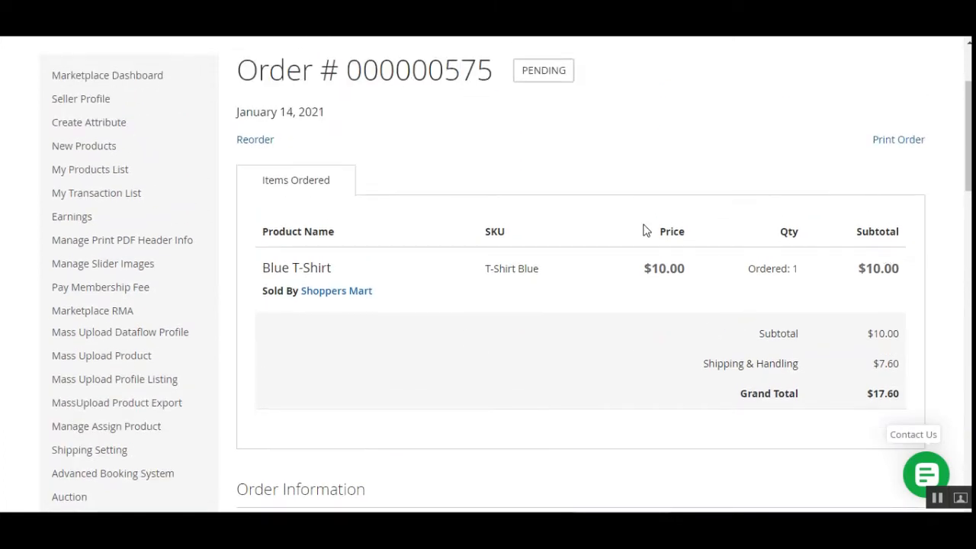
scroll(538, 259, "up", 1)
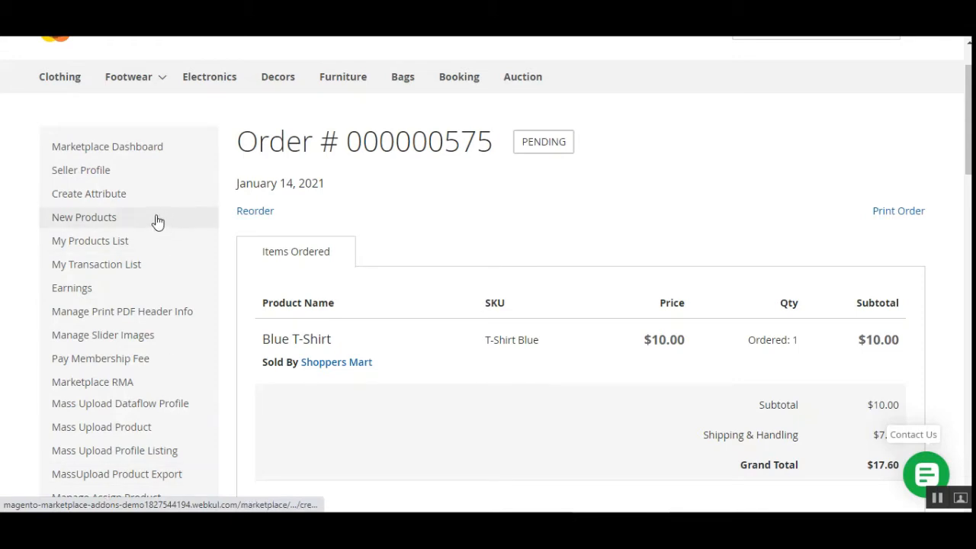
- Open the USPS Configuration page of the seller account
scroll(777, 209, "down", 1)
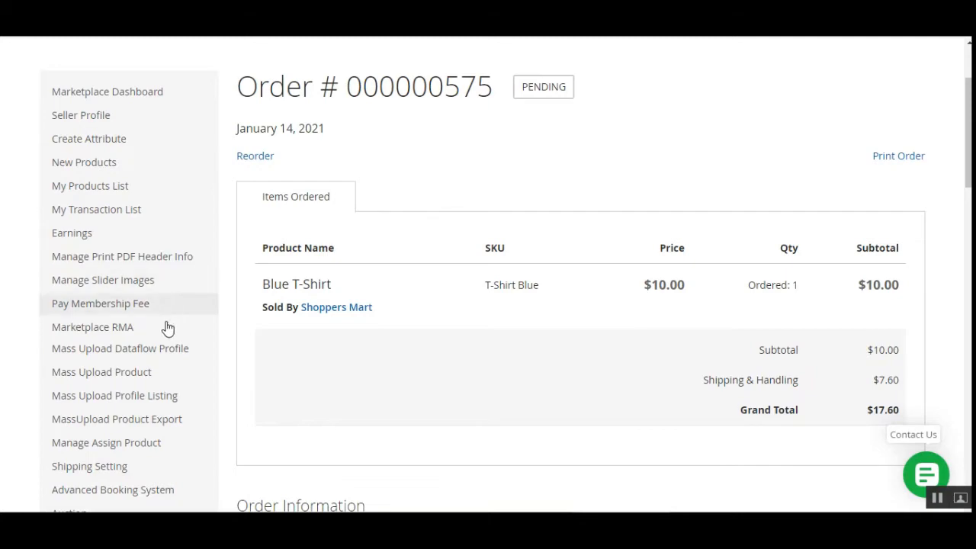
scroll(168, 327, "down", 4)
scroll(144, 426, "up", 2)
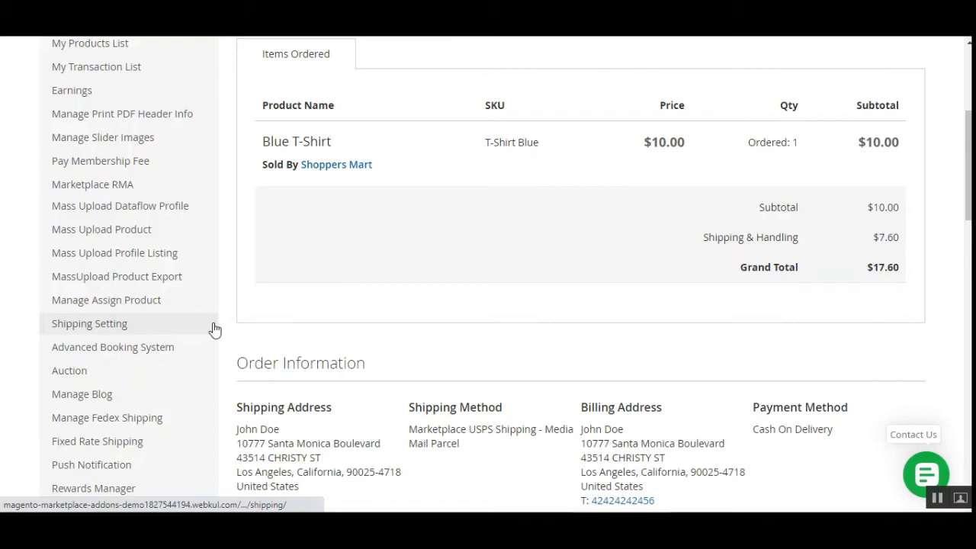
scroll(135, 274, "down", 3)
scroll(145, 309, "down", 3)
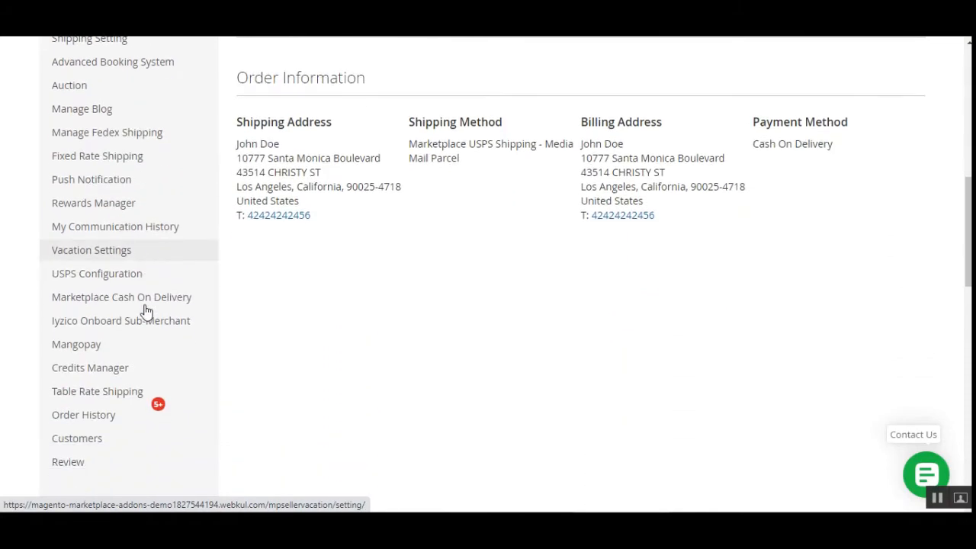
scroll(144, 311, "up", 3)
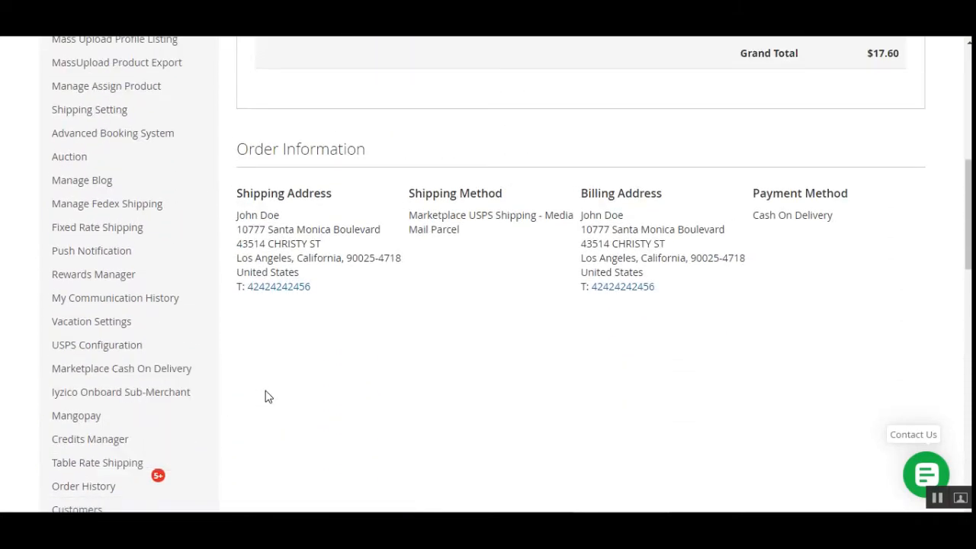
left_click(155, 352)
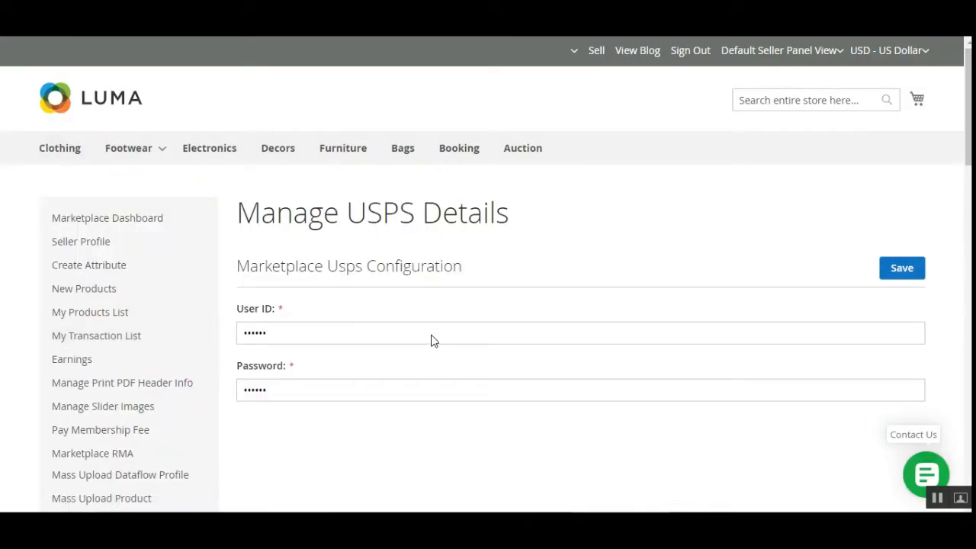
- Examine the Manage USPS Details page, including its User ID and Password fields
left_click_drag(296, 207, 484, 212)
left_click(506, 217)
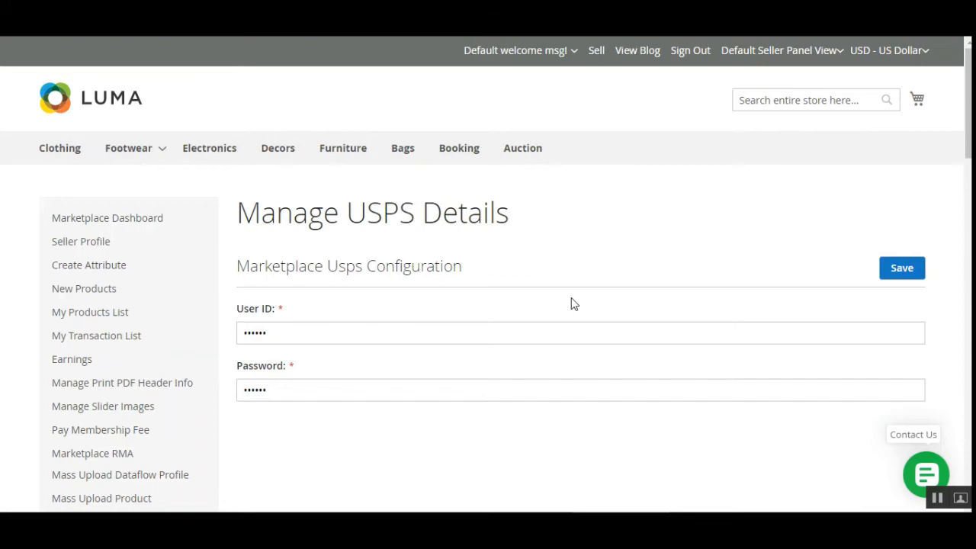
left_click_drag(269, 272, 246, 264)
left_click(456, 261)
left_click(246, 264)
scroll(309, 338, "down", 7)
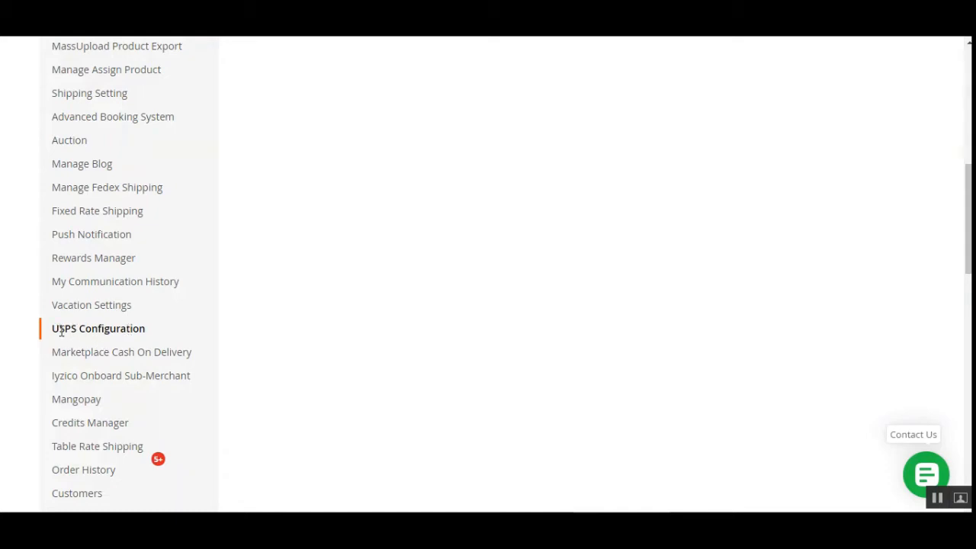
left_click_drag(59, 329, 121, 330)
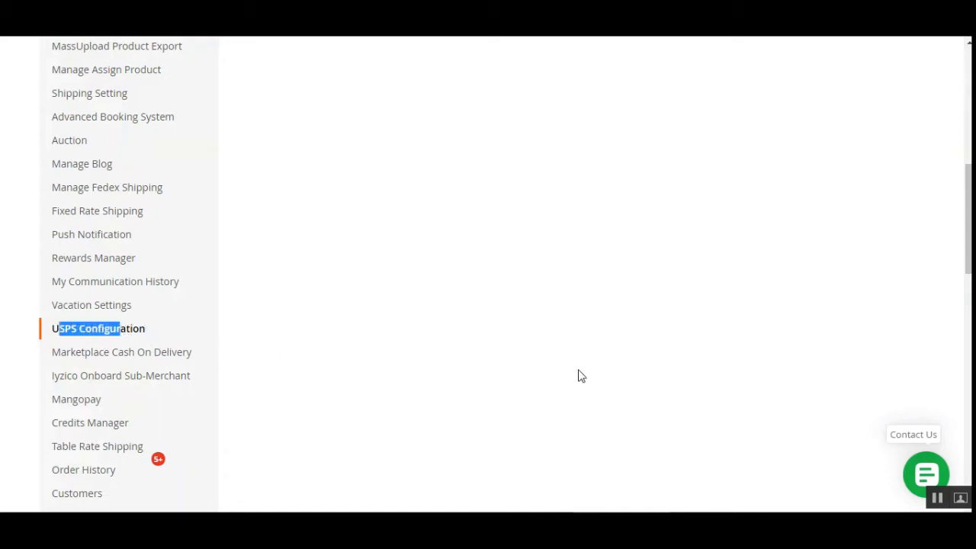
left_click_drag(967, 244, 968, 146)
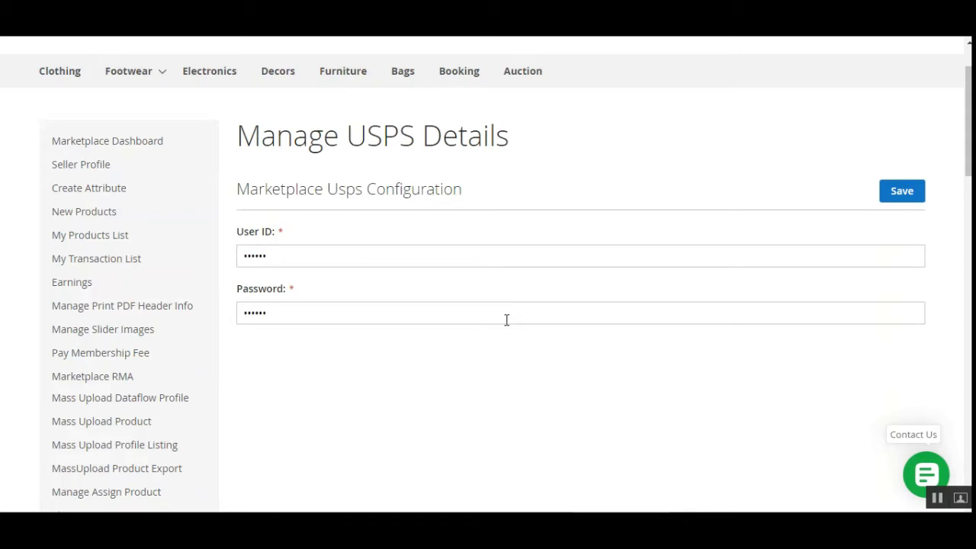
left_click_drag(243, 235, 267, 234)
- Open the seller's Shipping Setting page and review the Shipping Origin Address fields from company to country
scroll(282, 368, "down", 2)
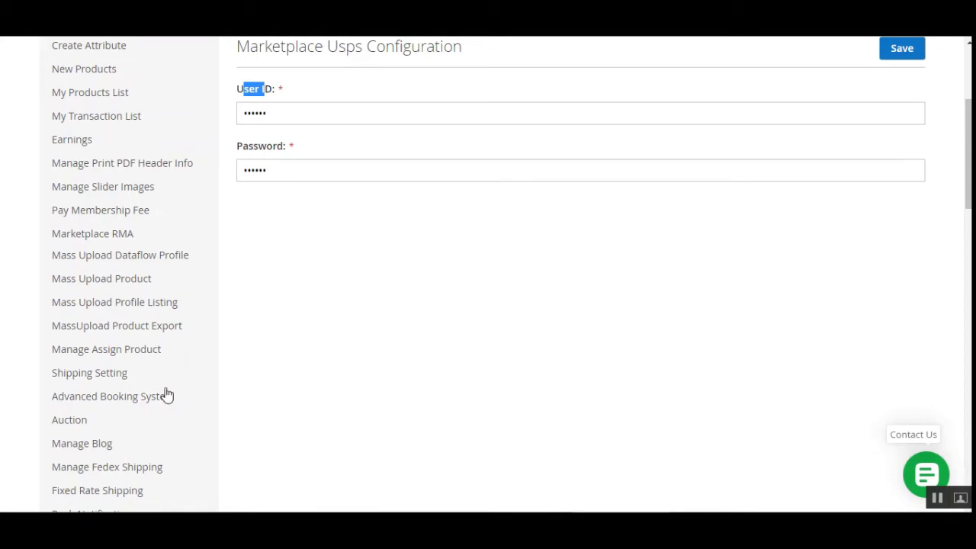
left_click(113, 378)
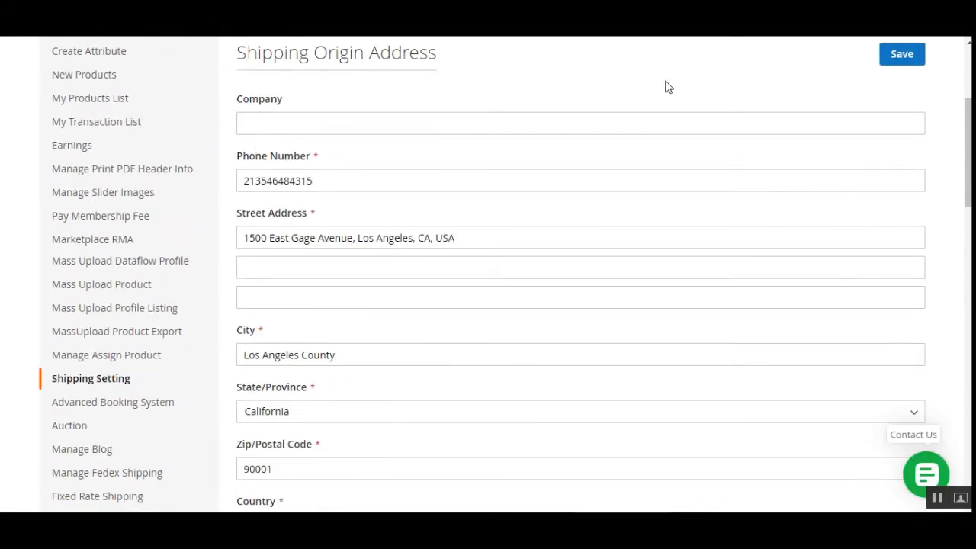
left_click(292, 122)
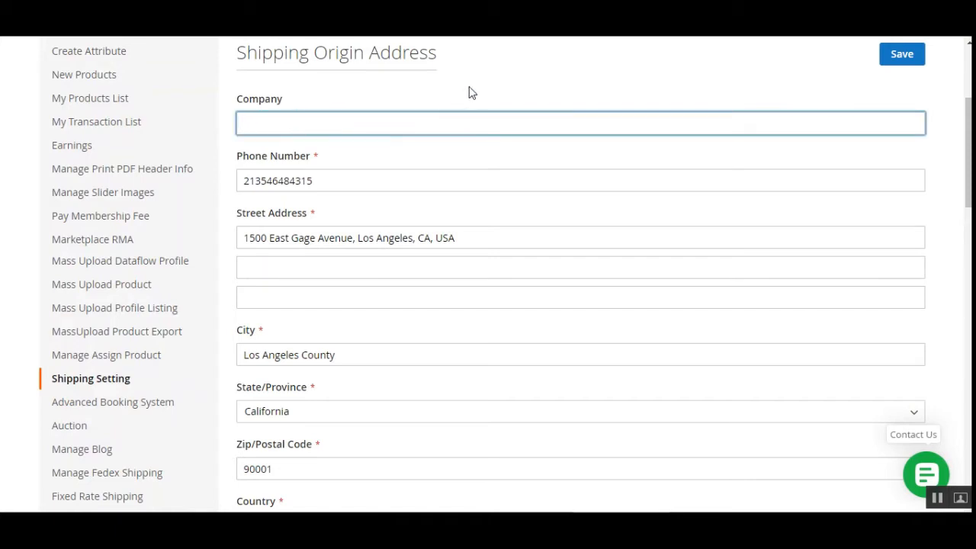
left_click(469, 88)
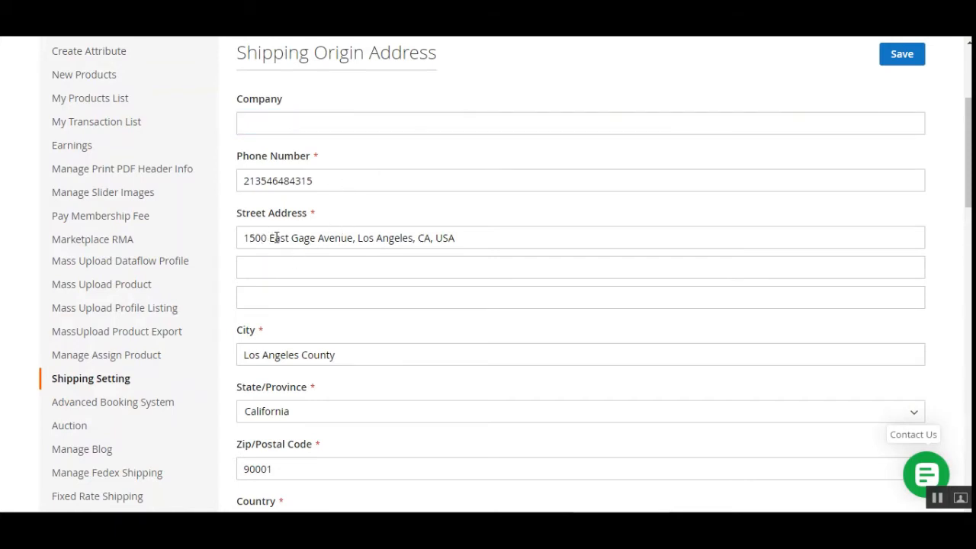
left_click_drag(276, 238, 473, 231)
left_click(381, 242)
scroll(353, 326, "down", 2)
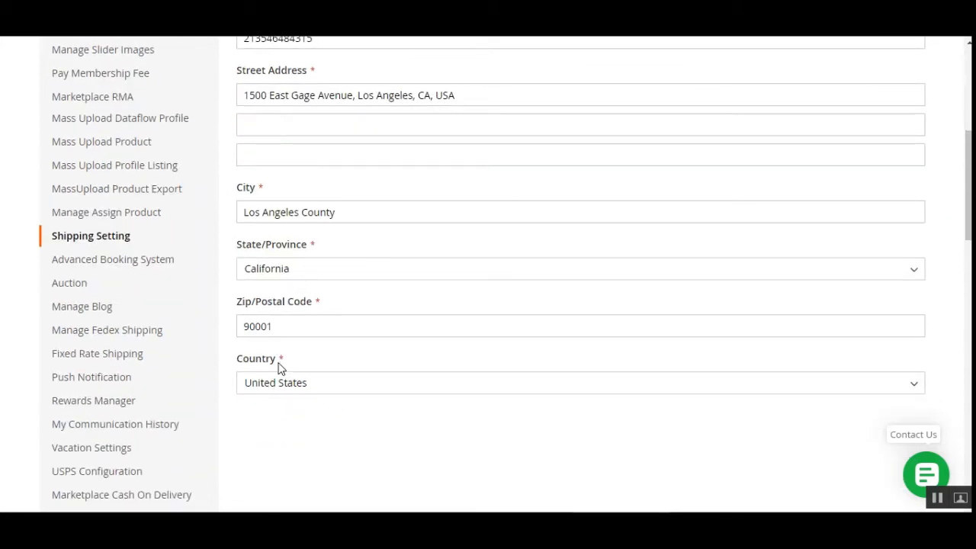
- Review the Shipping Origin Address form from its heading down to the country, along with the seller menu entries
scroll(597, 335, "up", 3)
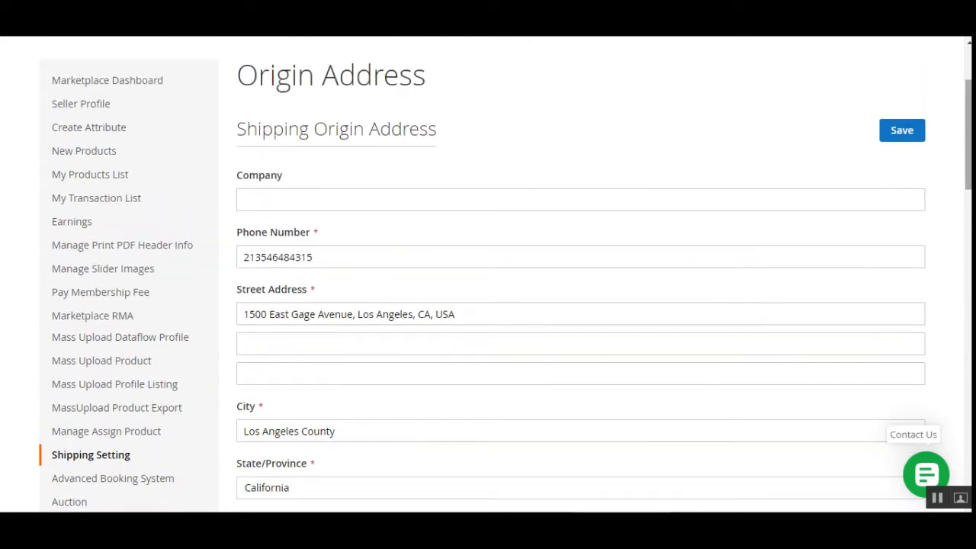
left_click_drag(256, 82, 456, 92)
left_click(462, 90)
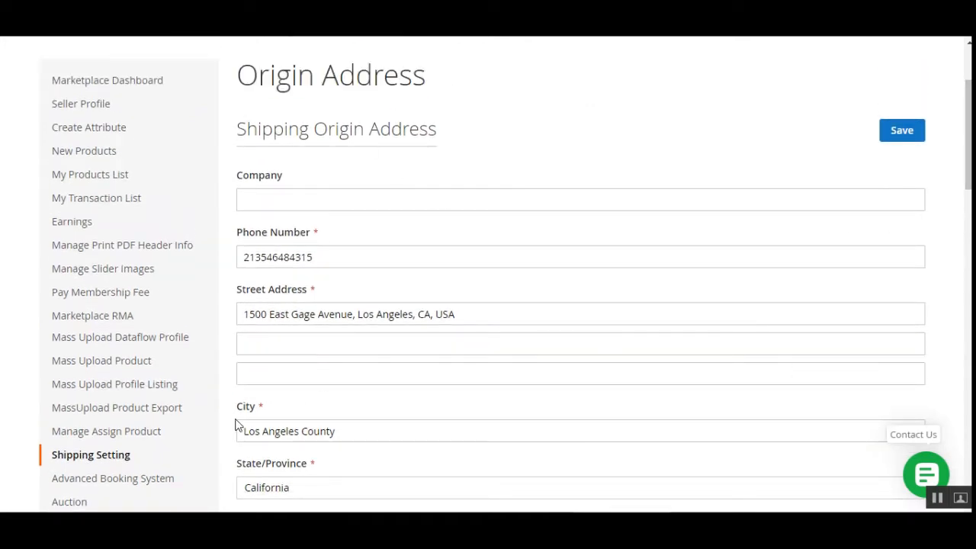
mouse_move(81, 421)
scroll(117, 366, "down", 2)
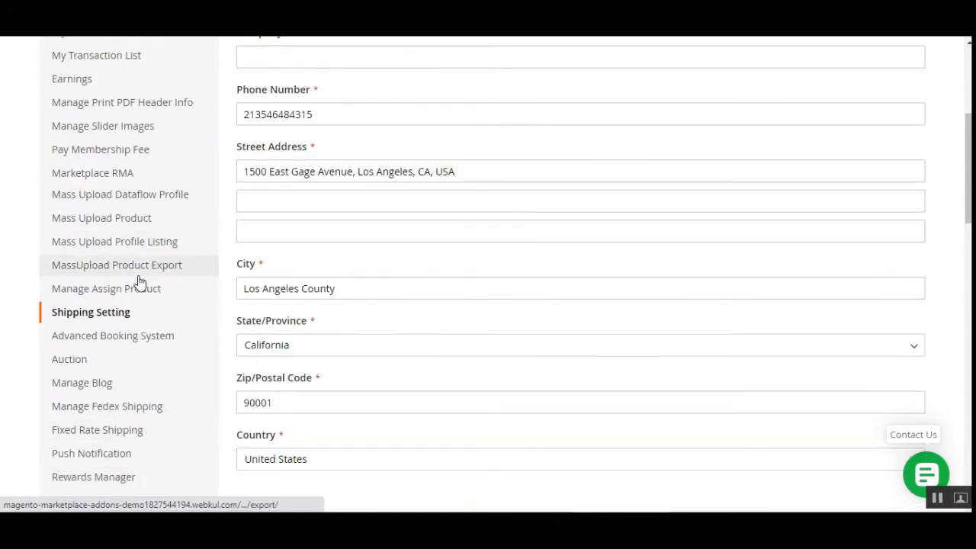
scroll(139, 279, "down", 3)
mouse_move(168, 404)
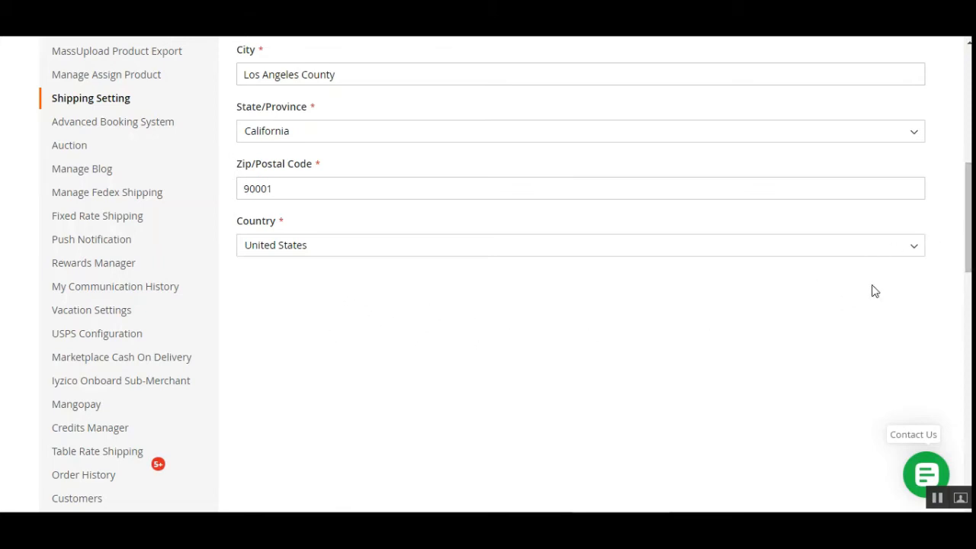
scroll(878, 166, "up", 6)
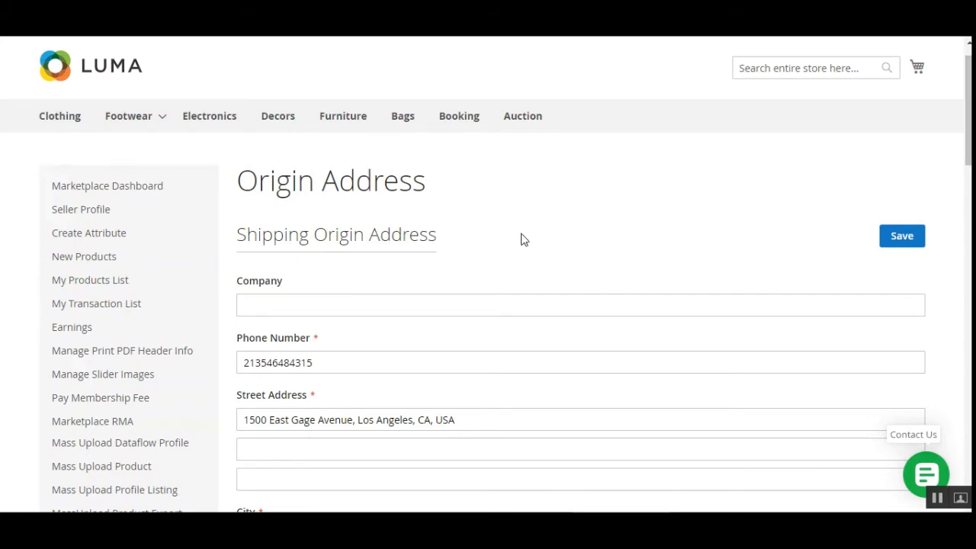
scroll(523, 238, "down", 1)
scroll(510, 216, "up", 1)
scroll(481, 301, "down", 1)
scroll(481, 301, "down", 2)
scroll(404, 260, "up", 1)
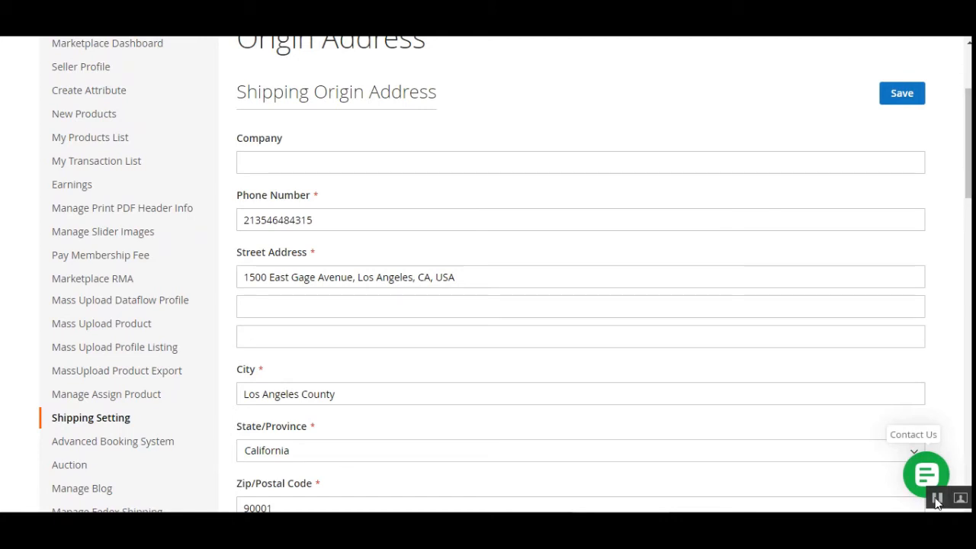
scroll(569, 386, "up", 1)
scroll(569, 387, "up", 2)
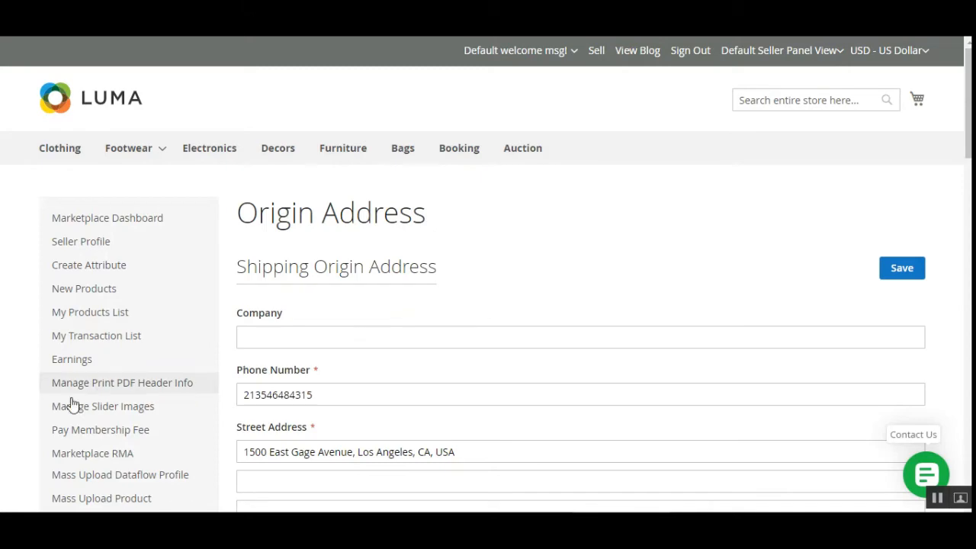
scroll(233, 343, "down", 3)
mouse_move(118, 446)
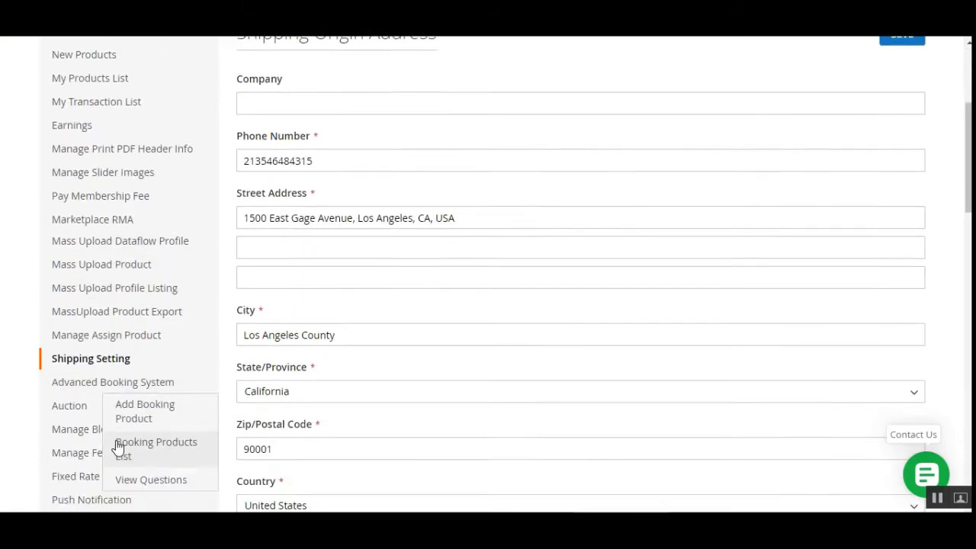
scroll(118, 446, "down", 5)
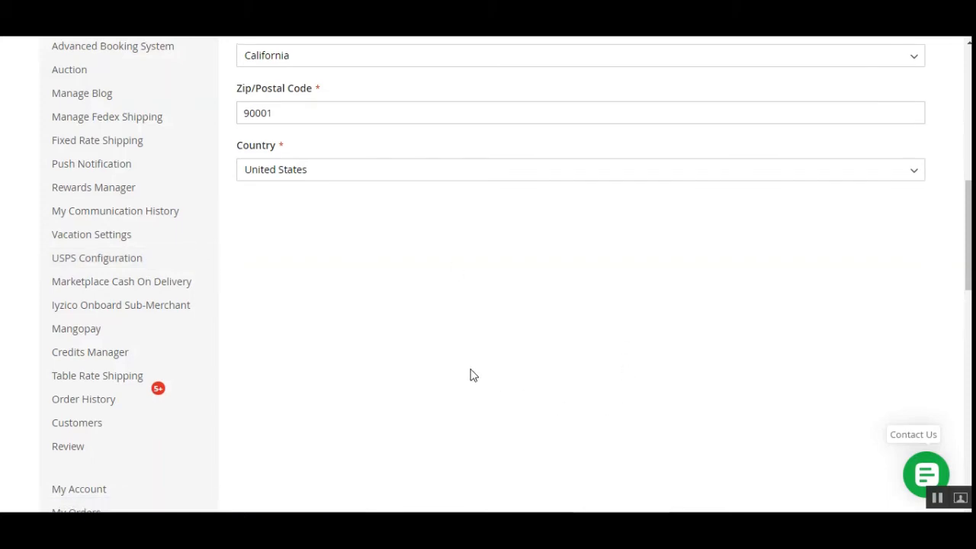
scroll(458, 369, "up", 4)
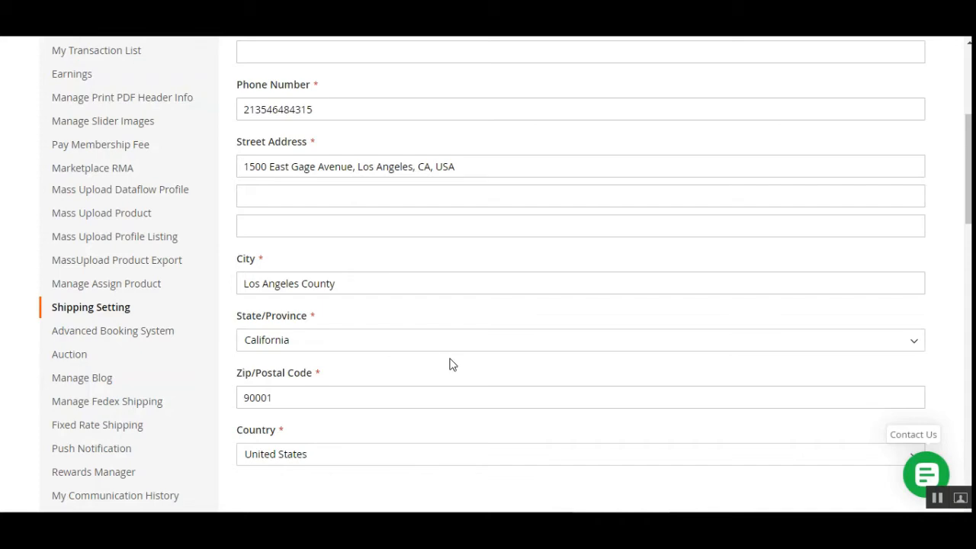
scroll(135, 232, "up", 4)
- Open the seller's Order History and view the details of the pending Blue T-Shirt order
scroll(135, 366, "down", 8)
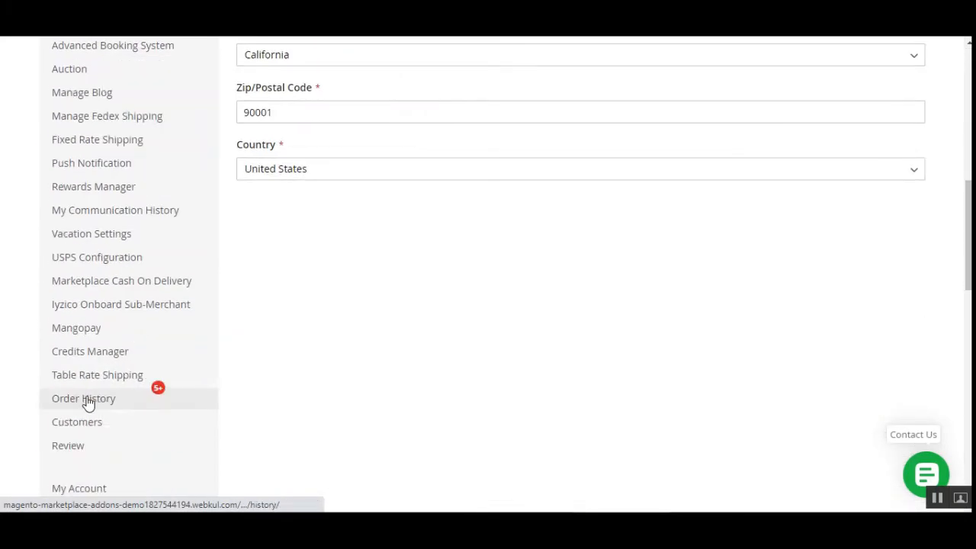
scroll(494, 321, "up", 4)
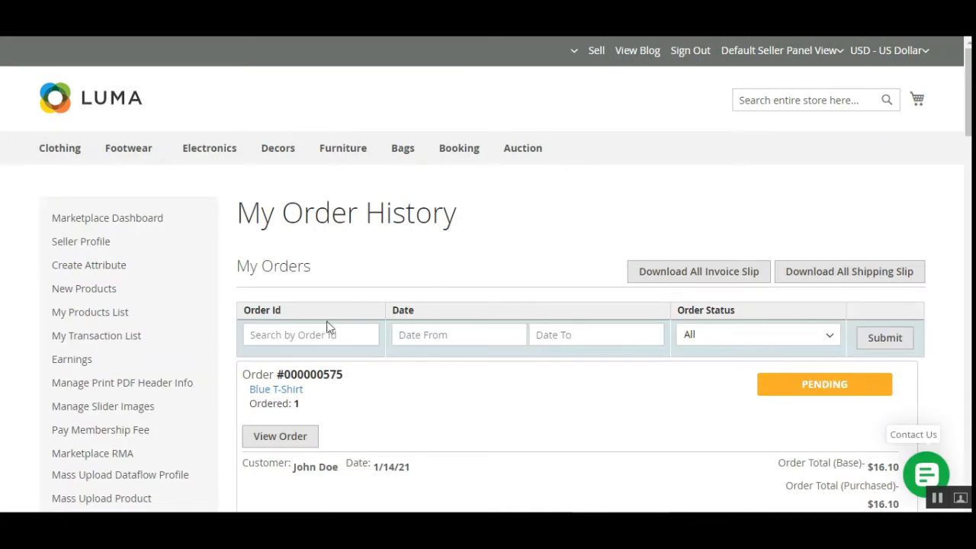
scroll(327, 330, "down", 1)
scroll(327, 329, "down", 3)
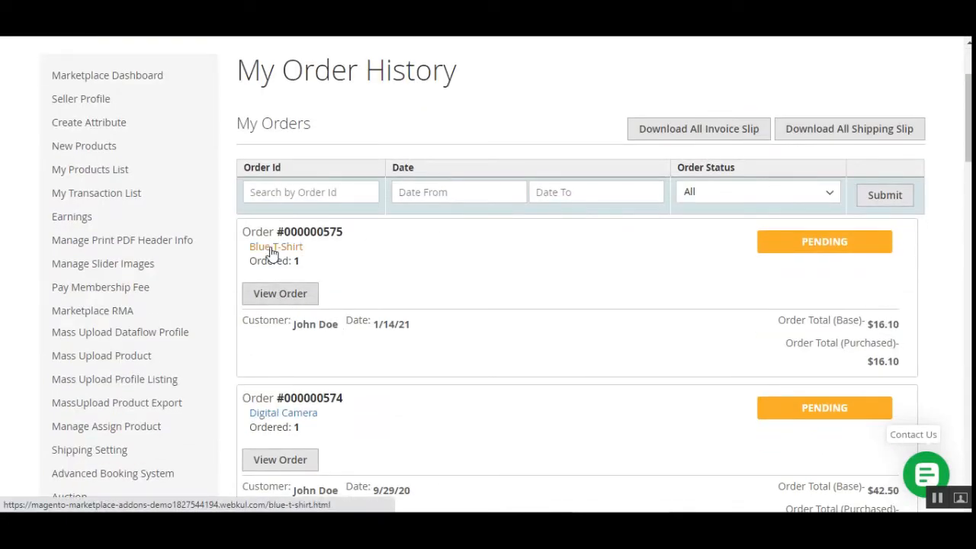
left_click(288, 299)
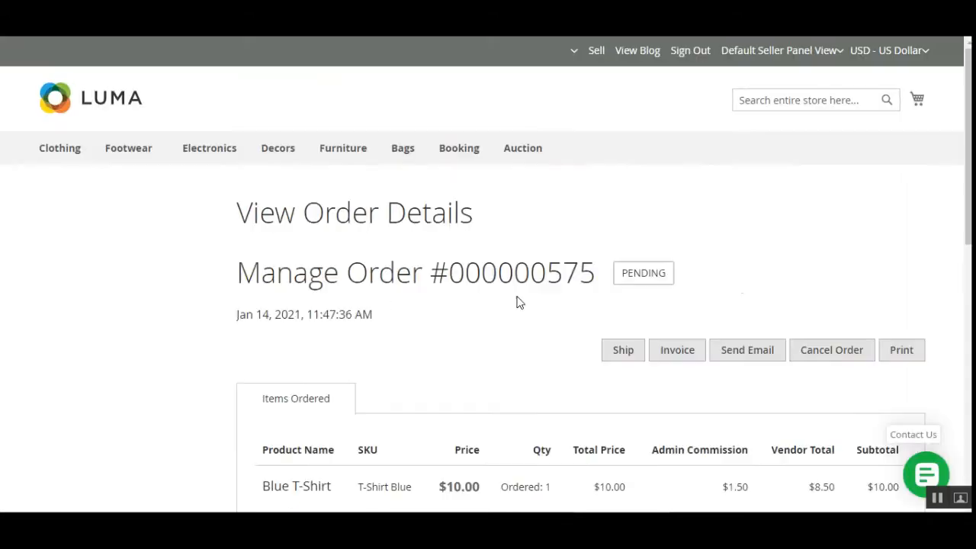
- Examine the order's Shipping Method details under Order Information, including the Marketplace USPS Shipping carrier and its service name
scroll(949, 360, "down", 10)
scroll(952, 335, "up", 4)
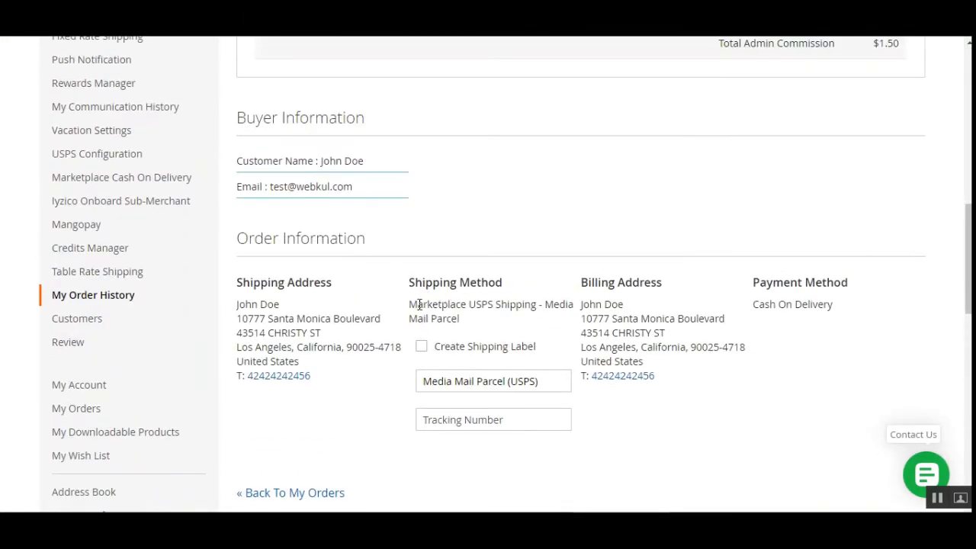
left_click_drag(417, 303, 537, 302)
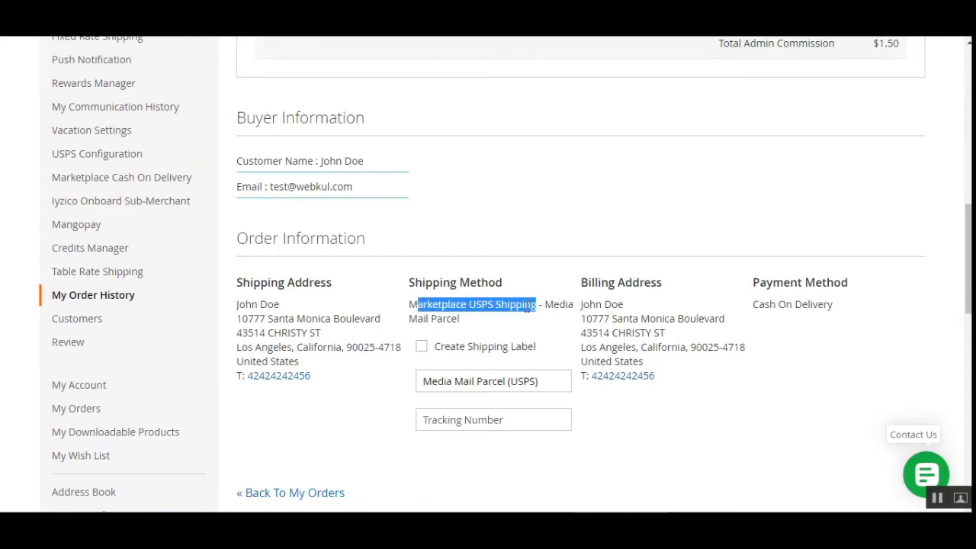
left_click(547, 305)
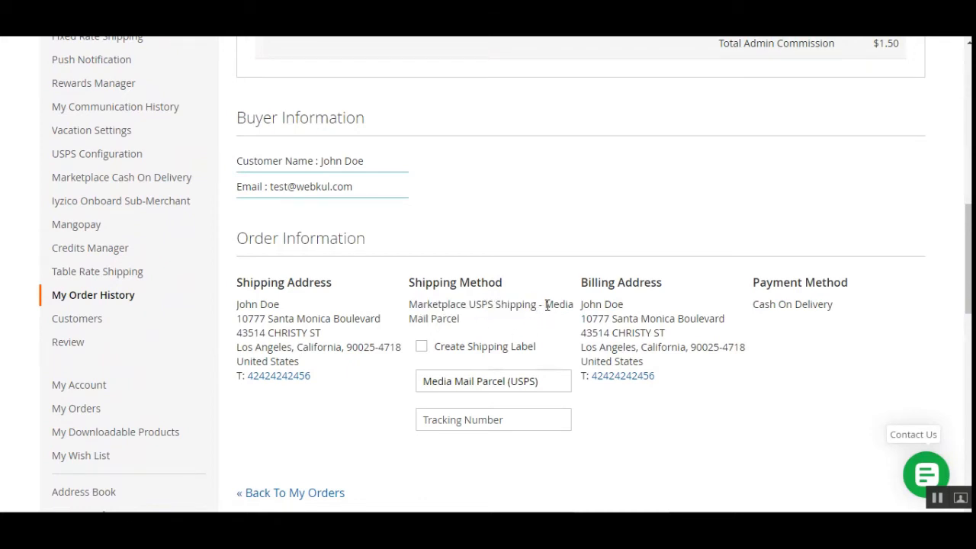
left_click_drag(549, 303, 549, 322)
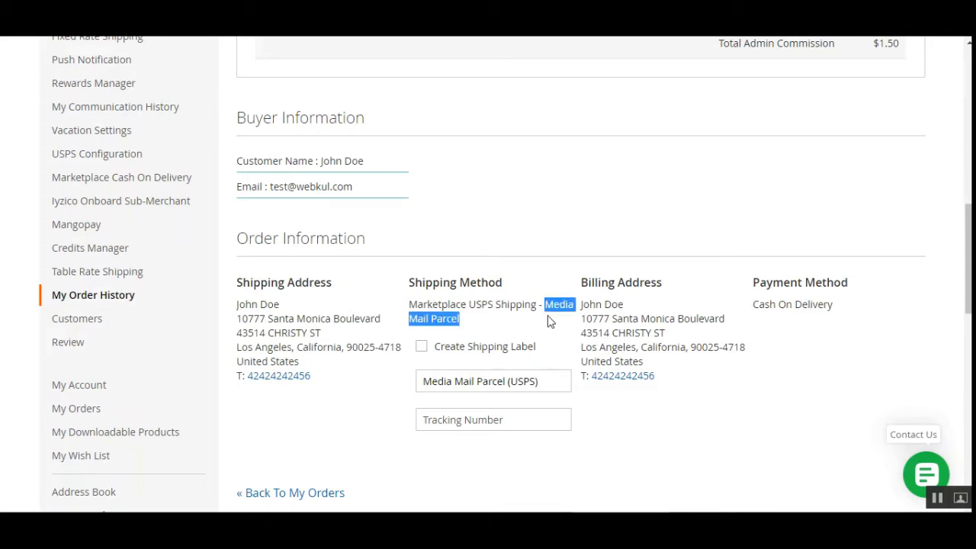
left_click(509, 337)
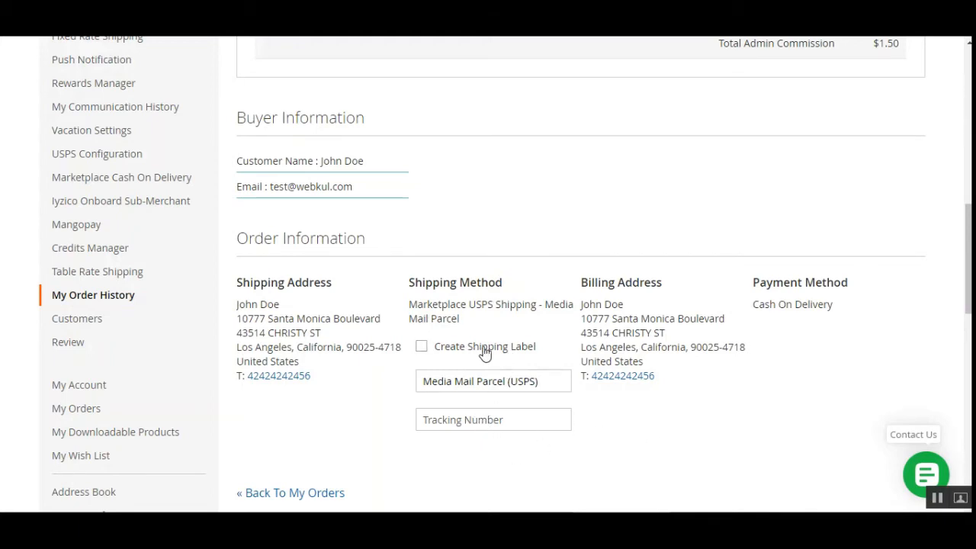
- Enable Create Shipping Label and look over Package 1's weight, dimension, unit and signature confirmation fields
left_click(423, 352)
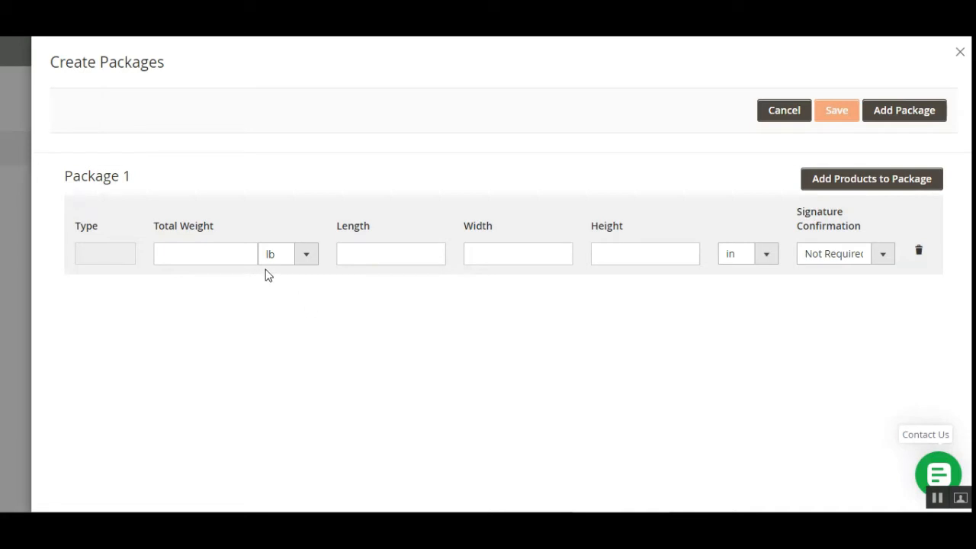
left_click(218, 255)
left_click(386, 253)
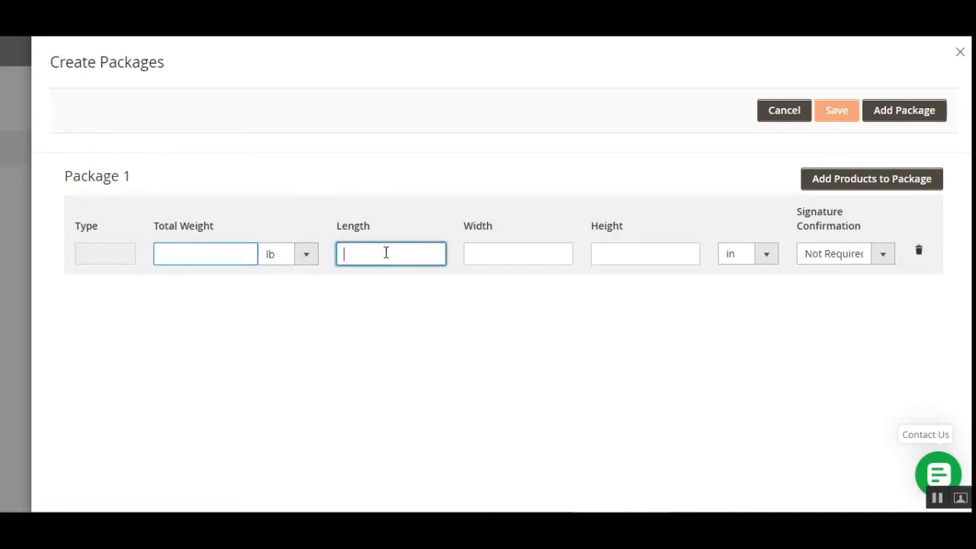
left_click(508, 252)
left_click(626, 254)
left_click(764, 255)
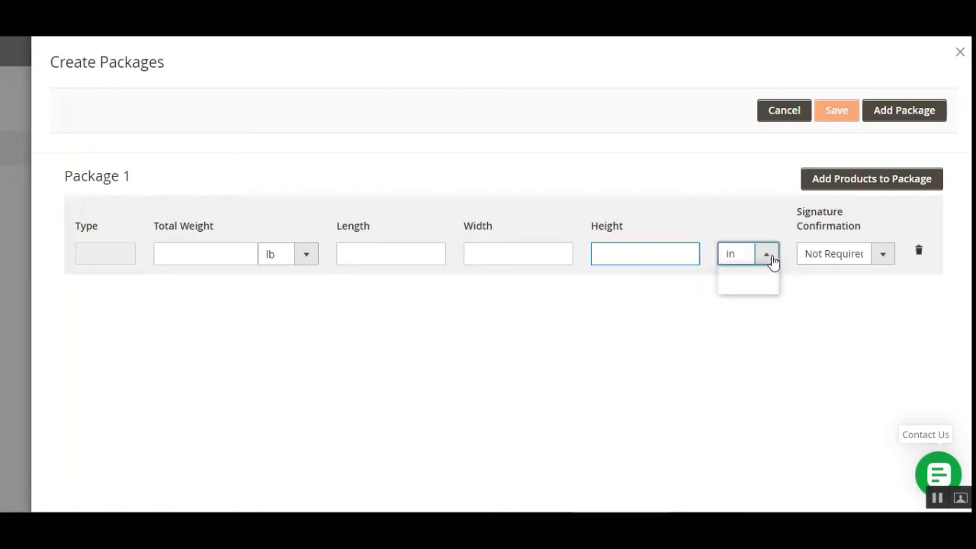
left_click(819, 301)
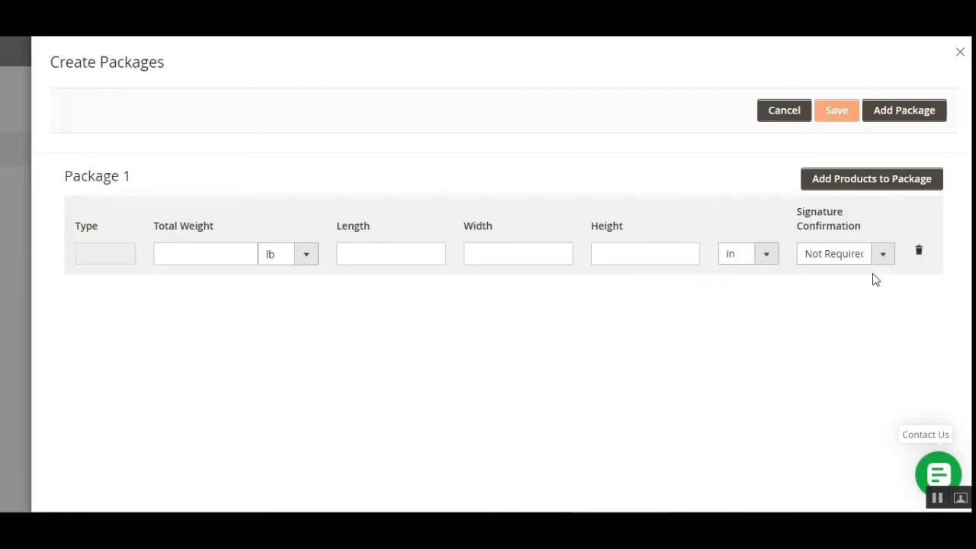
left_click(881, 255)
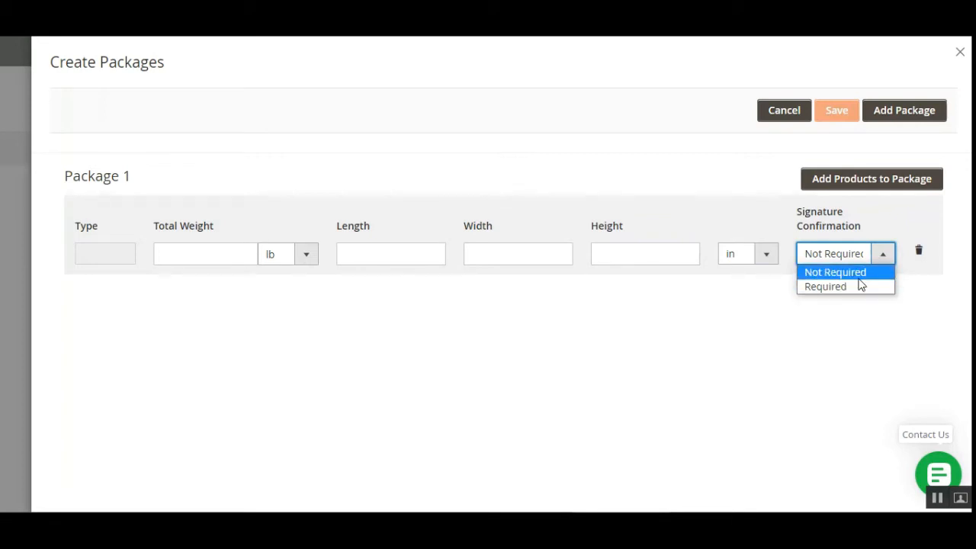
left_click(851, 319)
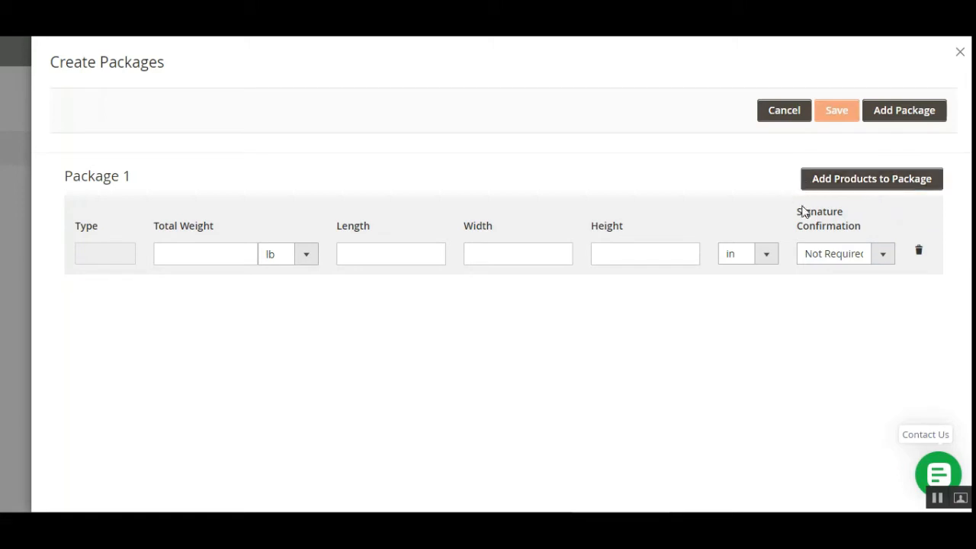
- Select the Blue T-Shirt with quantity 1 for Package 1 and enter a total weight of 2 lb
left_click(852, 185)
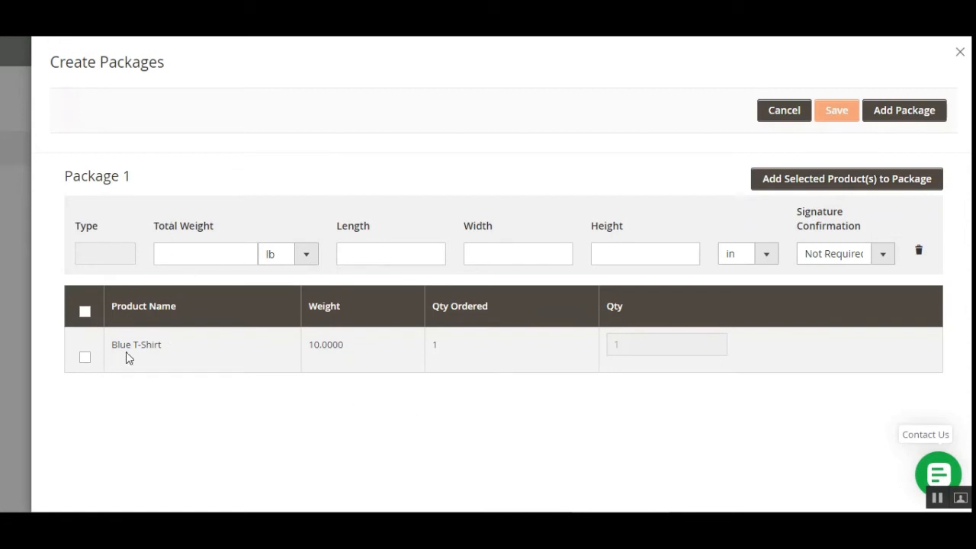
left_click(86, 358)
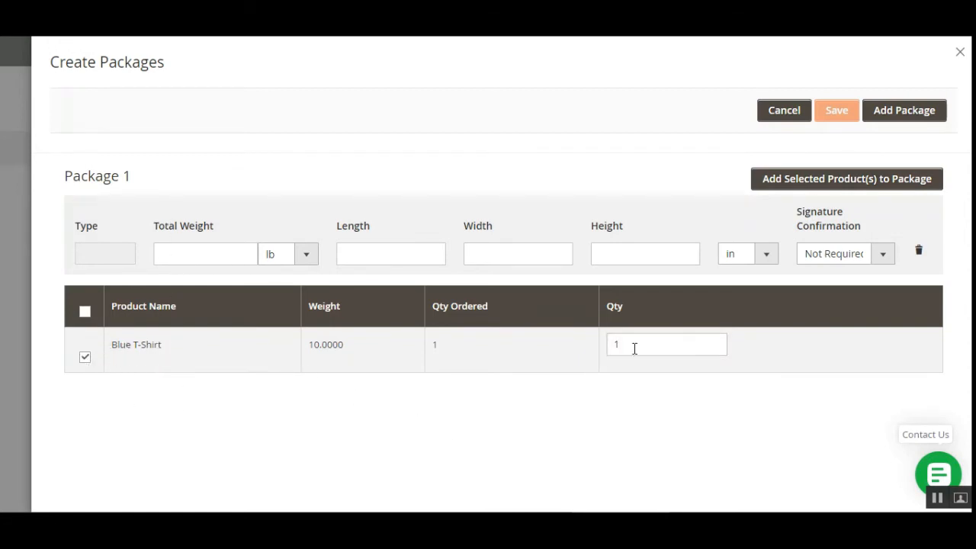
left_click(238, 254)
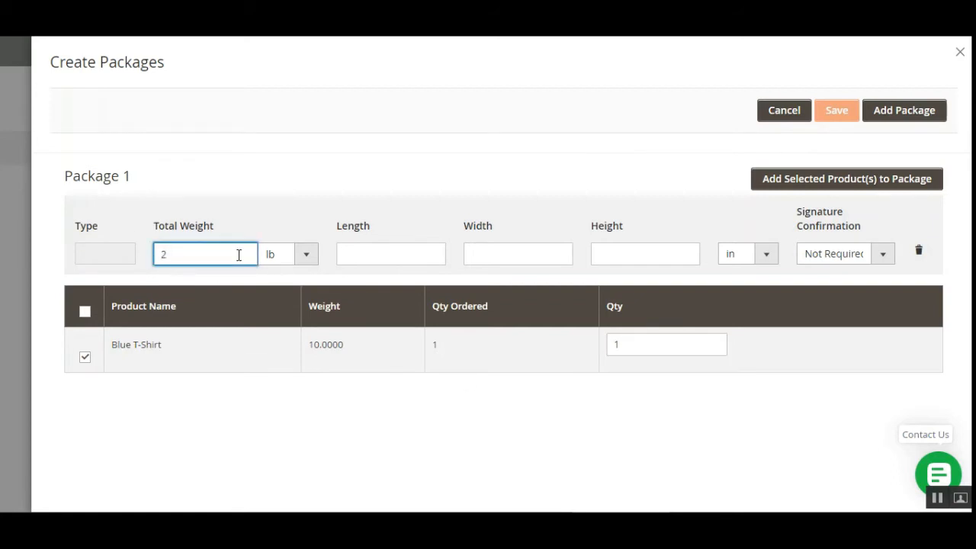
left_click(306, 258)
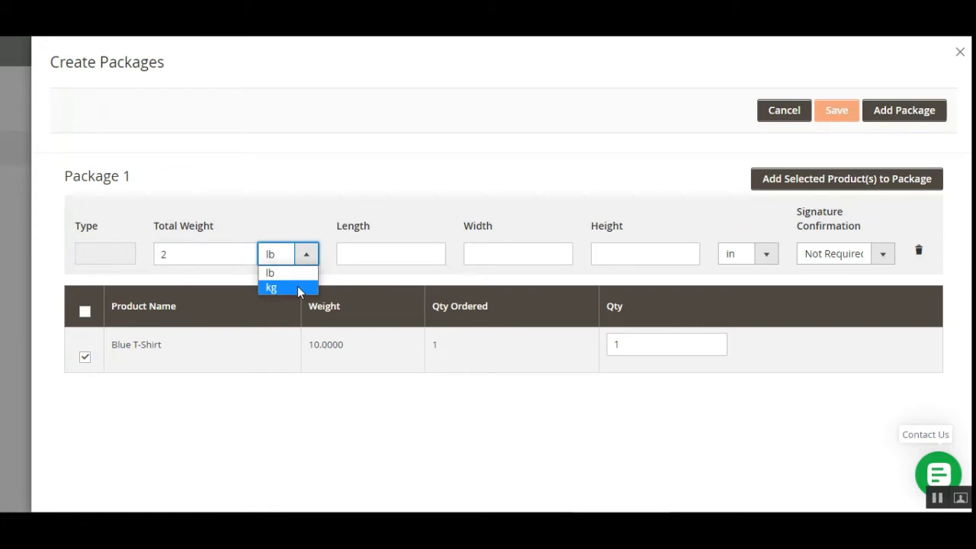
left_click(308, 228)
- Set Package 1's length, width and height to 10 in each and add the selected product to it
left_click(366, 251)
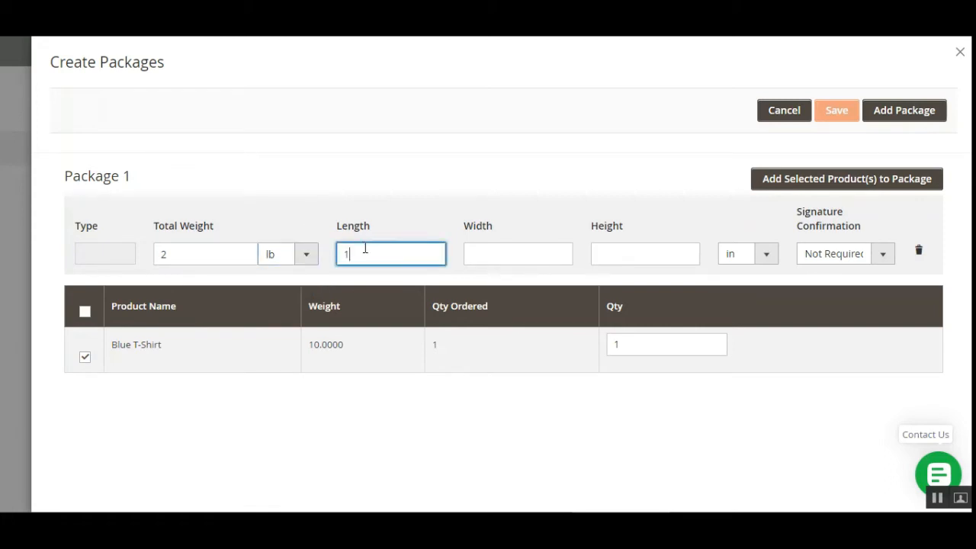
left_click(539, 261)
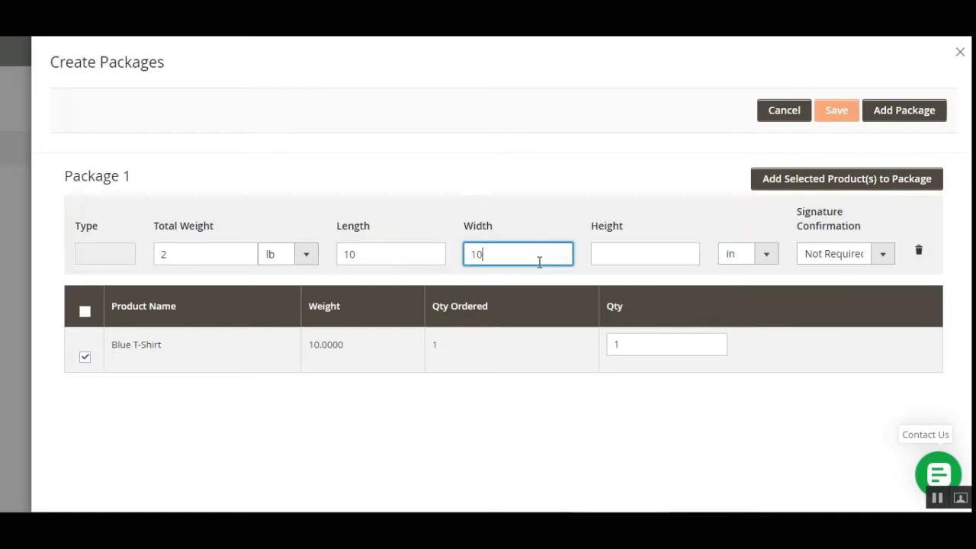
left_click(618, 254)
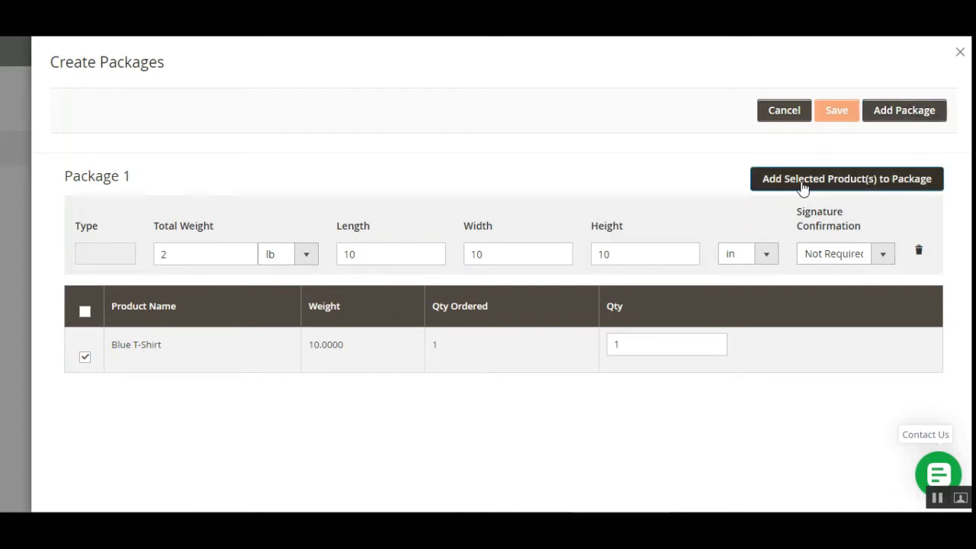
left_click(882, 187)
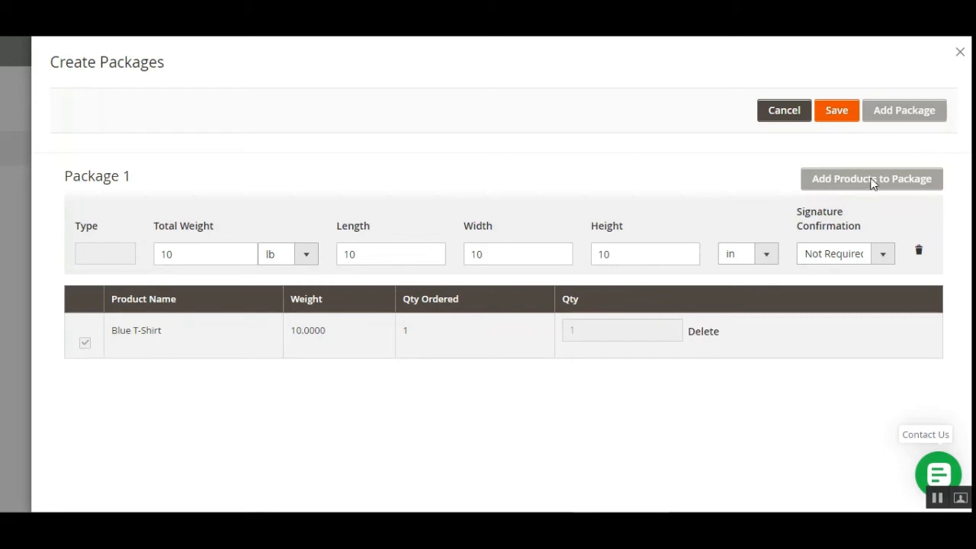
- Delete Package 1 from the Create Packages form
left_click_drag(89, 175, 131, 176)
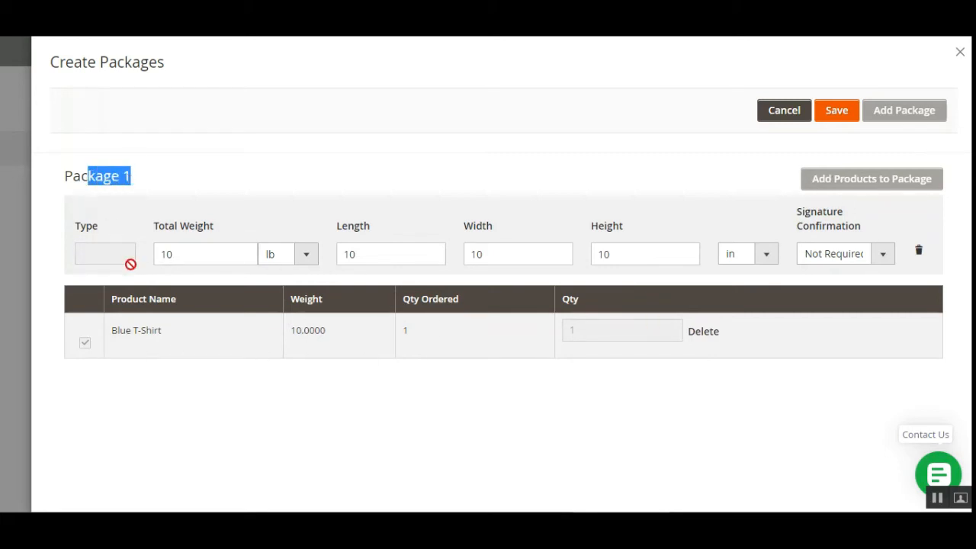
left_click(920, 254)
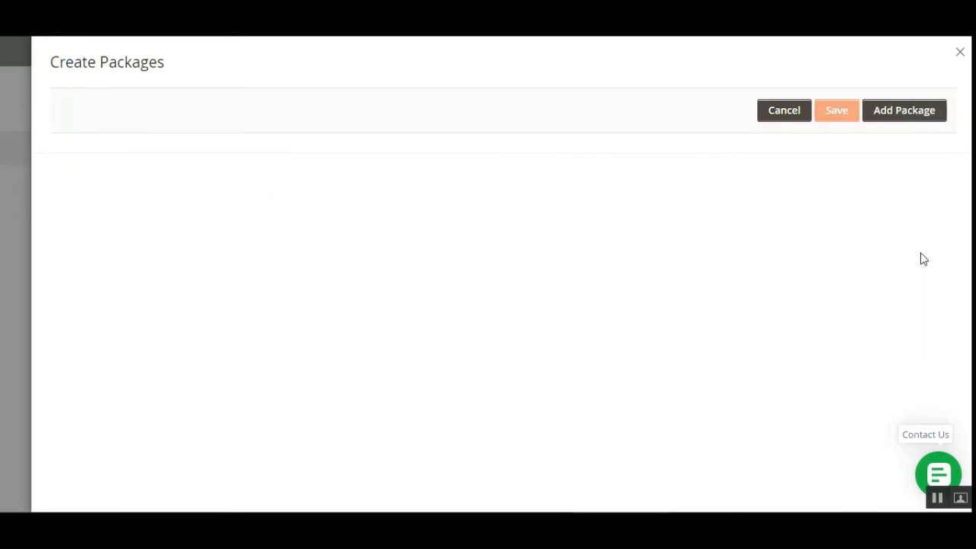
- Add a new package with a total weight of 10 lb and a length, width and height of 10 in each
left_click(901, 113)
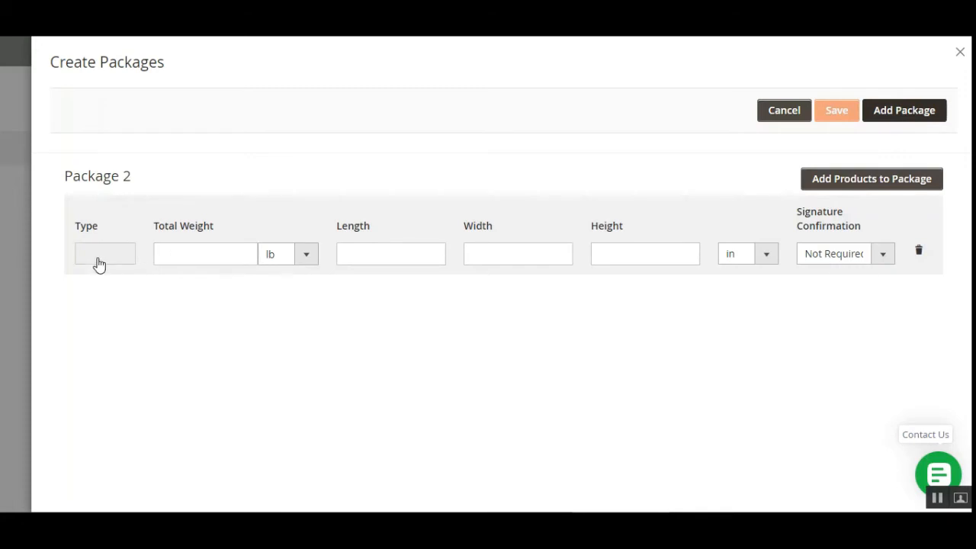
left_click(238, 252)
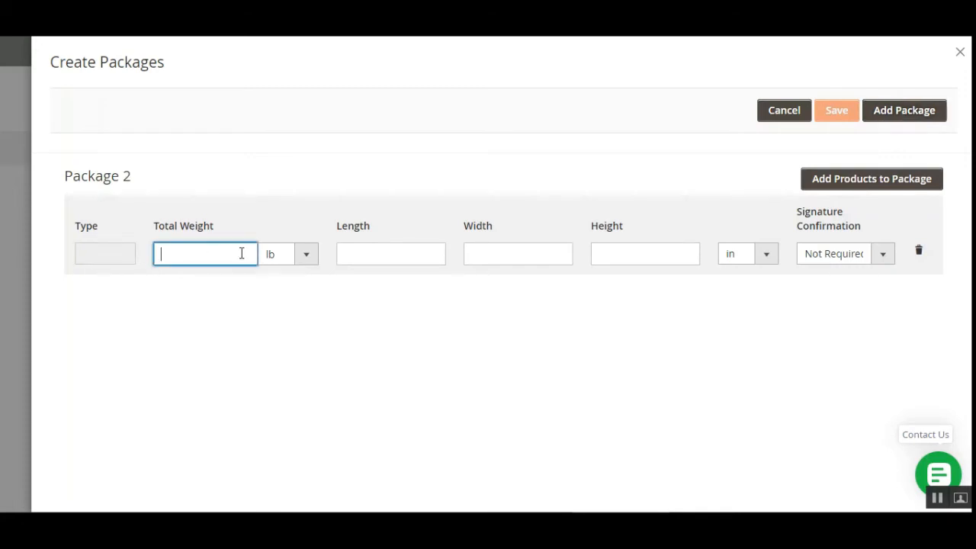
left_click(422, 247)
left_click(510, 251)
left_click(654, 247)
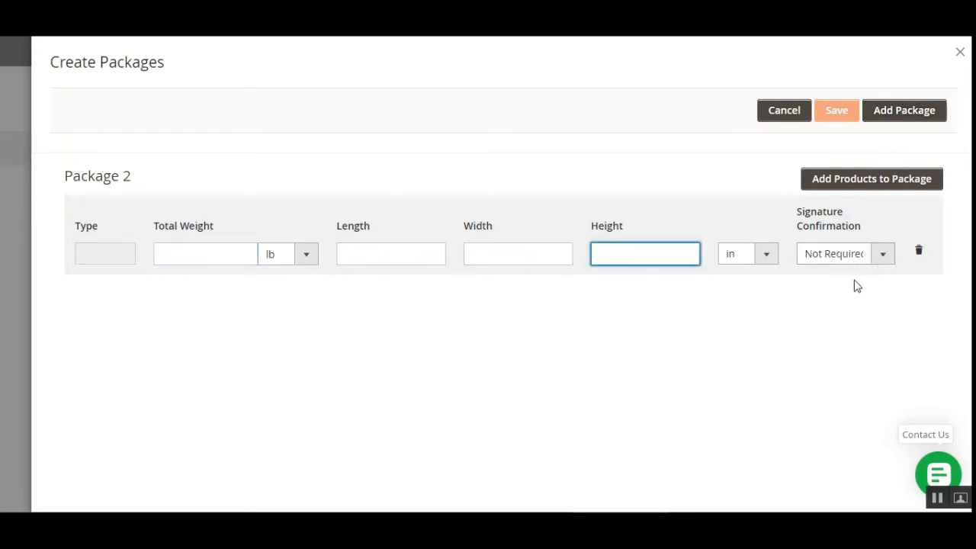
left_click(215, 257)
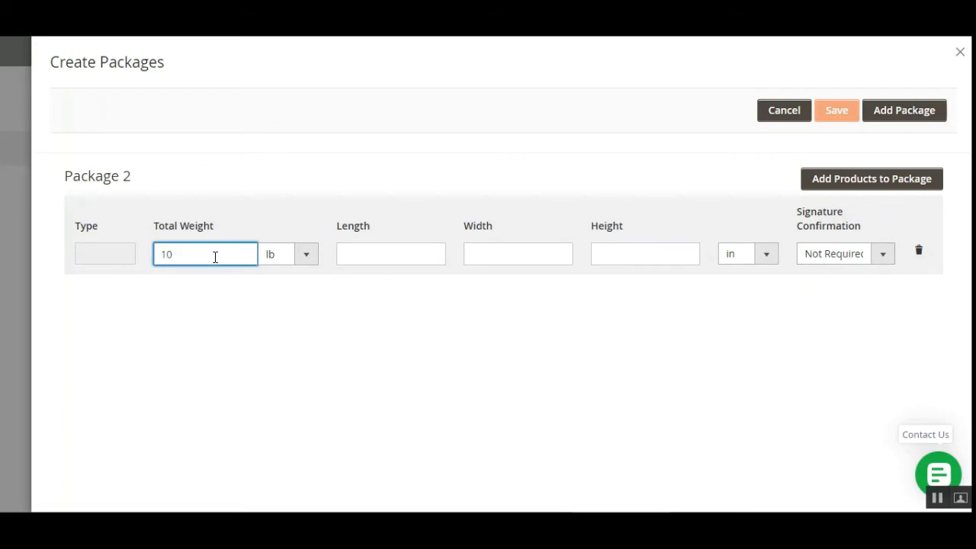
left_click(373, 258)
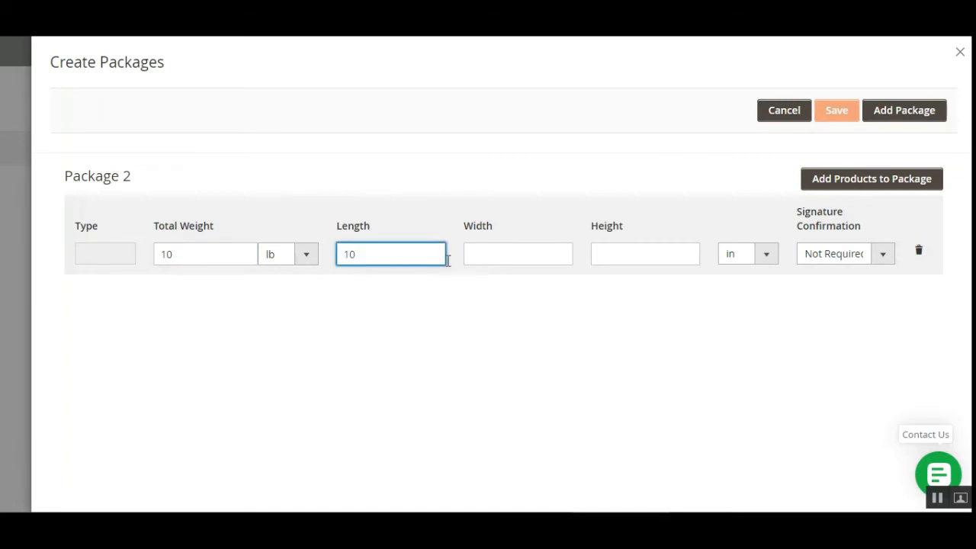
left_click(490, 254)
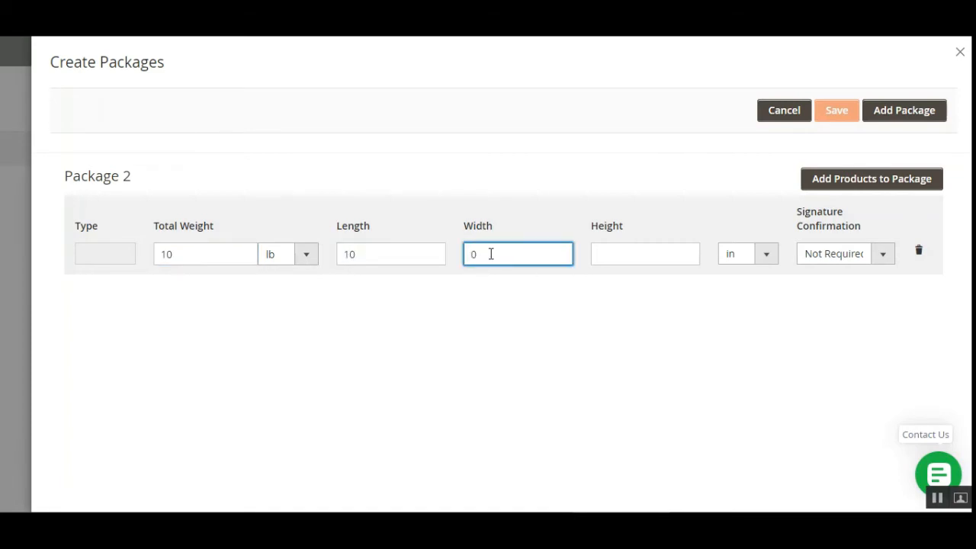
left_click(625, 252)
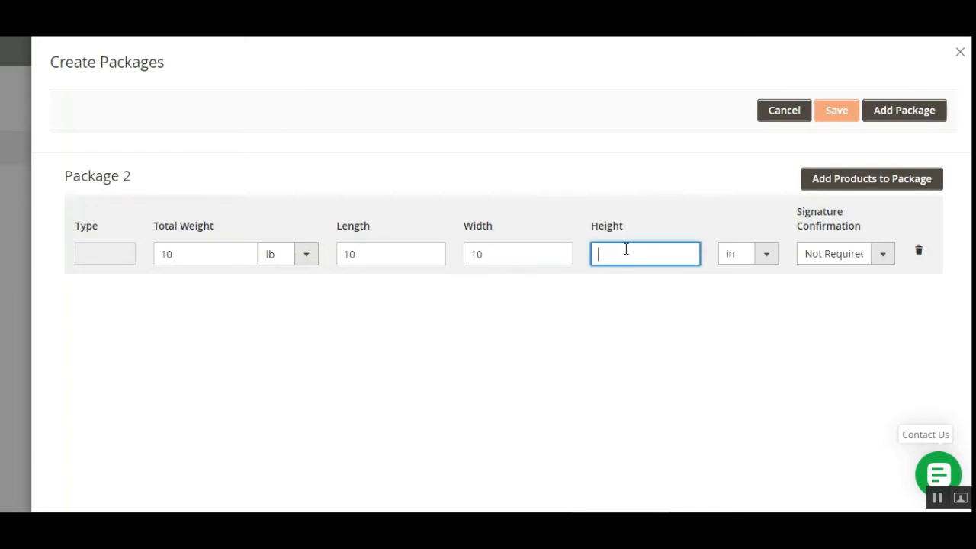
- Add the Blue T-Shirt with quantity 1 to the new package and try to save it
left_click(877, 186)
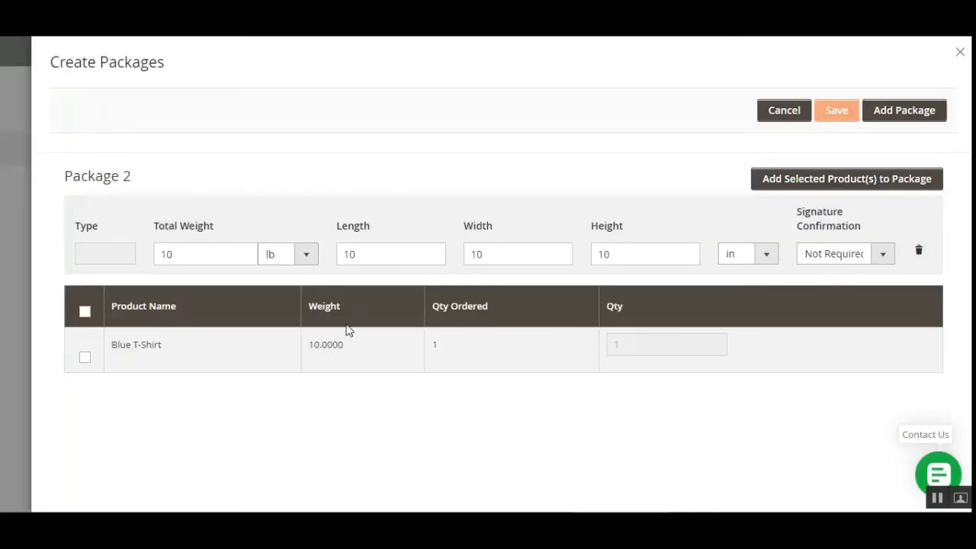
left_click(85, 358)
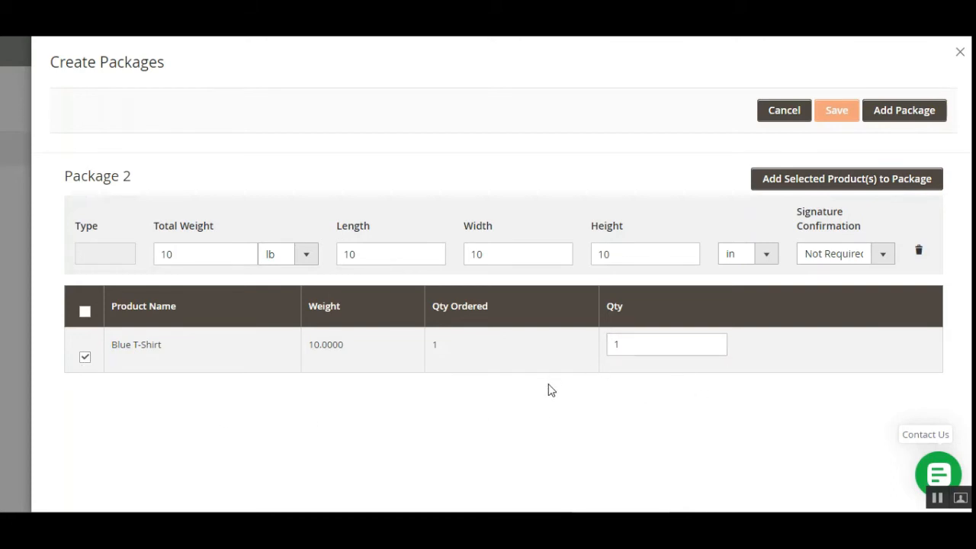
left_click(865, 183)
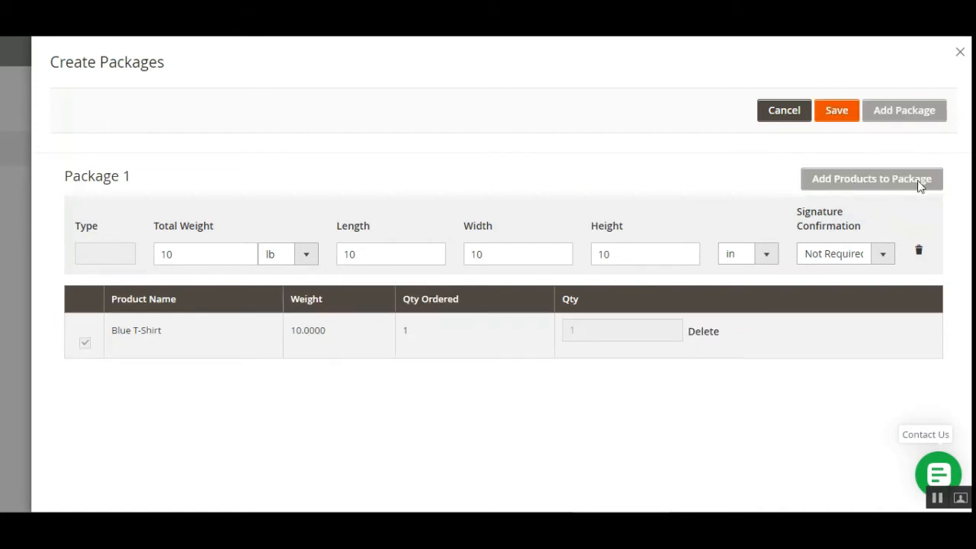
left_click(848, 116)
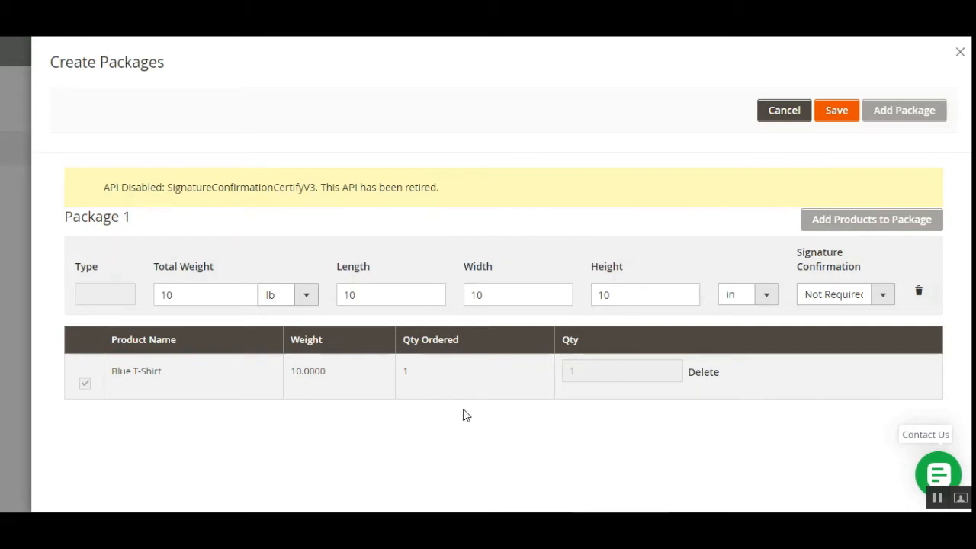
- Read the notice above the package and close the Create Packages form
left_click_drag(186, 187, 471, 190)
left_click(471, 191)
left_click_drag(138, 187, 447, 191)
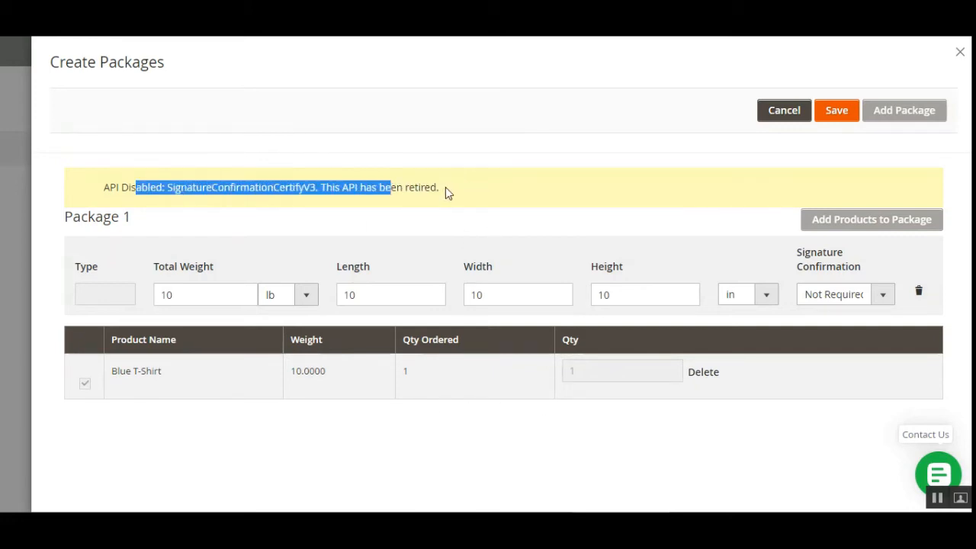
left_click(454, 196)
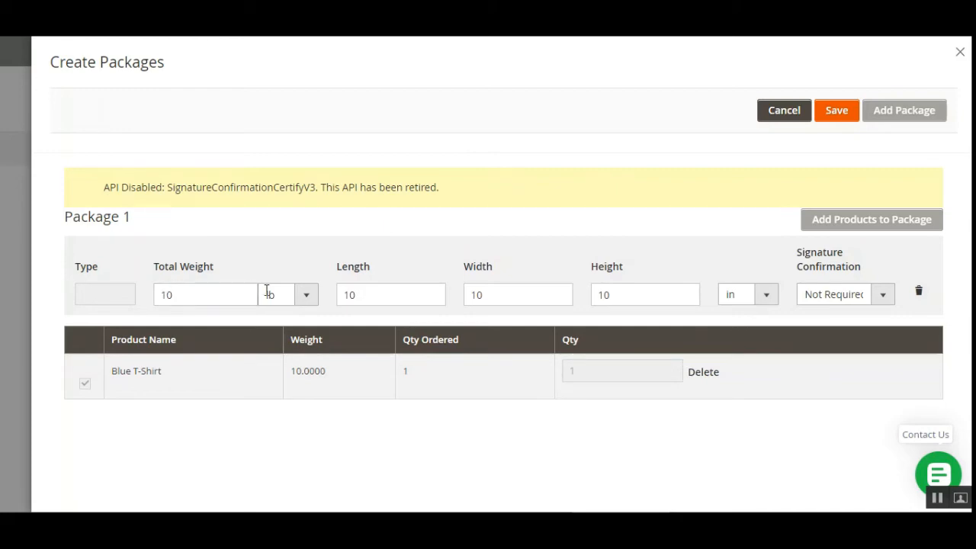
left_click(959, 55)
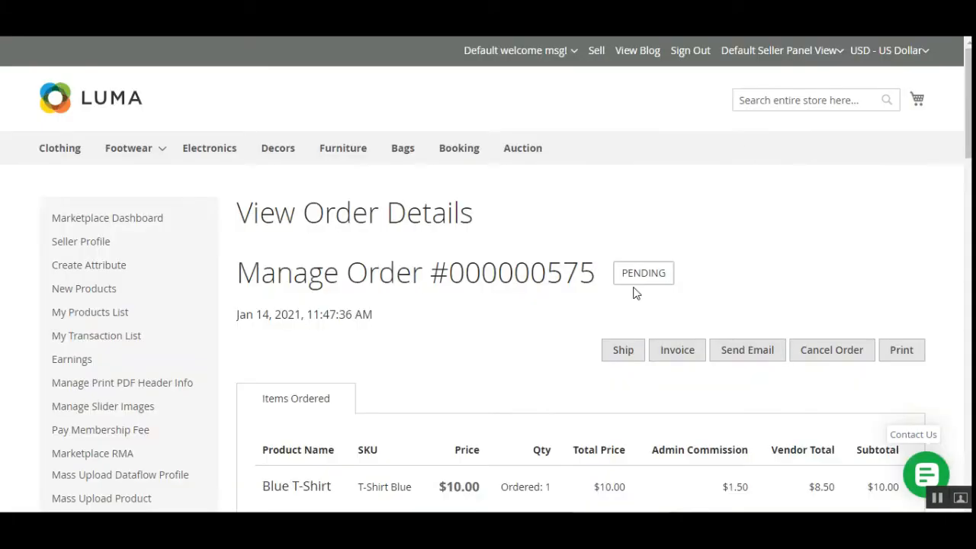
- Create an invoice for the Blue T-Shirt order and confirm it
scroll(634, 293, "down", 2)
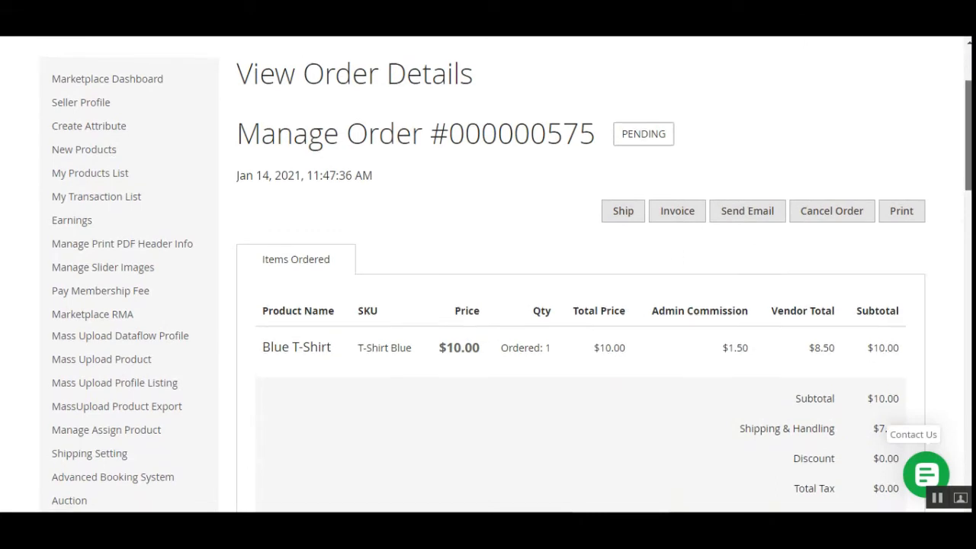
scroll(964, 158, "up", 1)
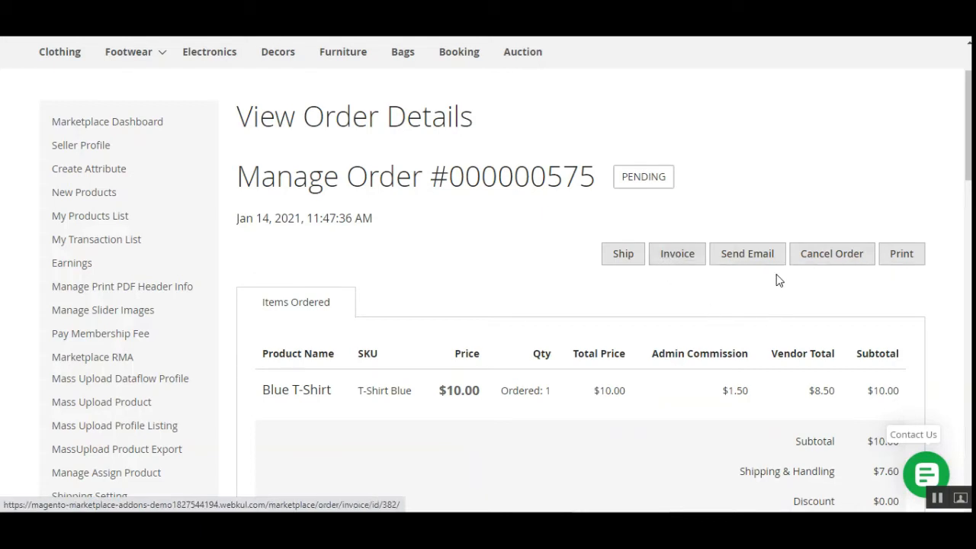
scroll(805, 290, "down", 2)
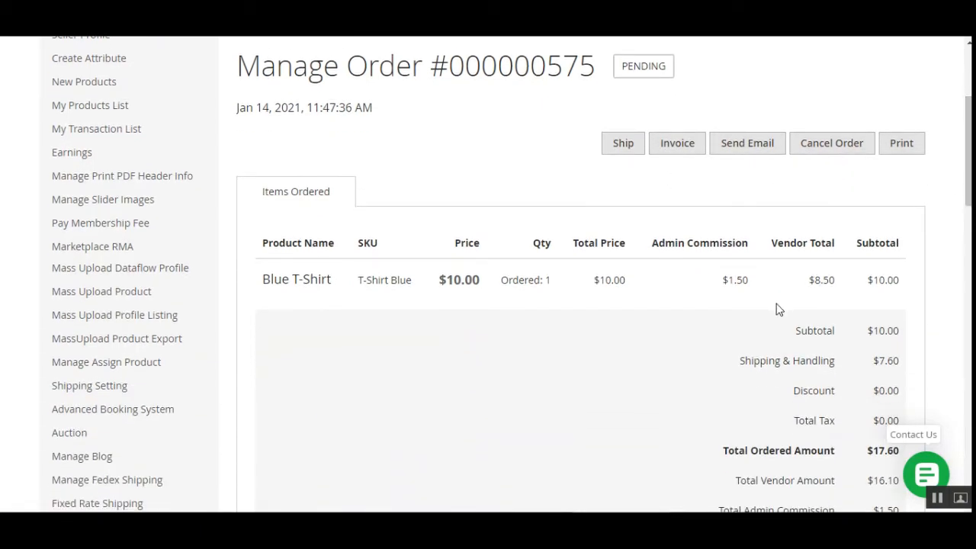
left_click(679, 145)
left_click(557, 107)
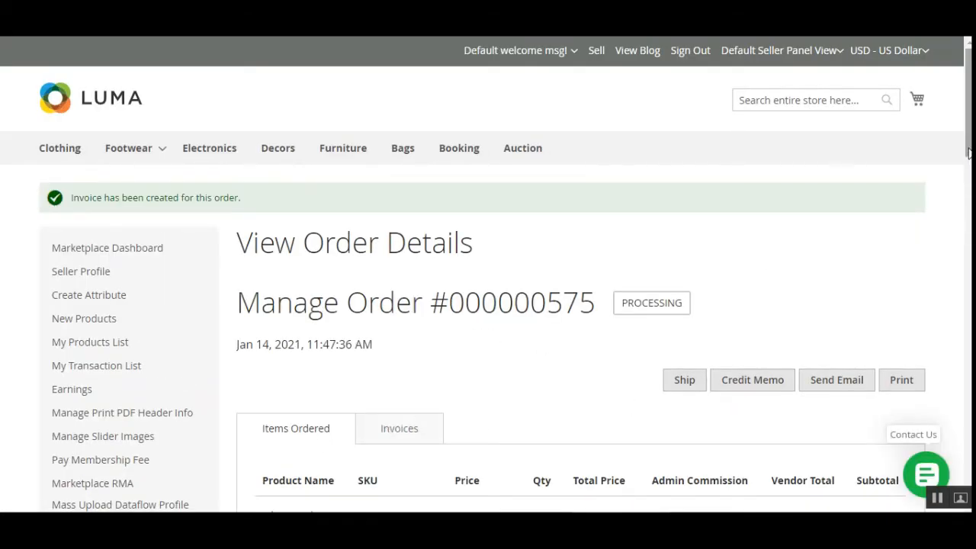
- Open the order's invoice and examine its addresses, shipping and tracking information, and invoiced items
left_click_drag(967, 153, 968, 216)
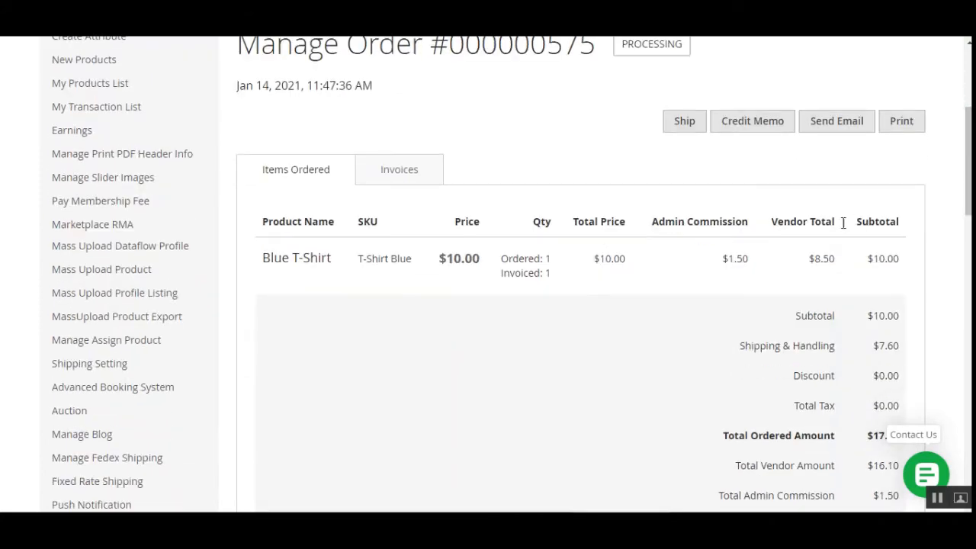
left_click(426, 180)
scroll(686, 305, "down", 5)
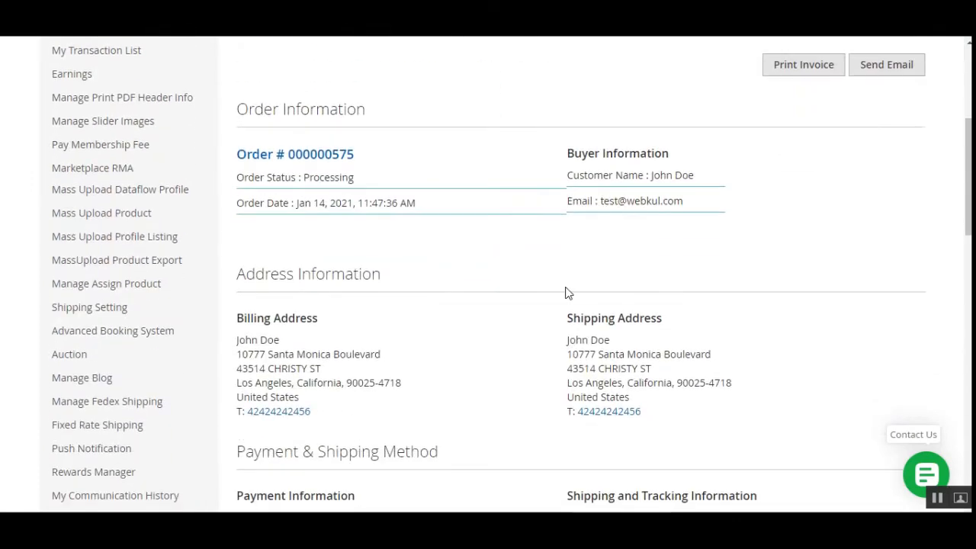
scroll(568, 298, "down", 2)
left_click_drag(567, 282, 740, 279)
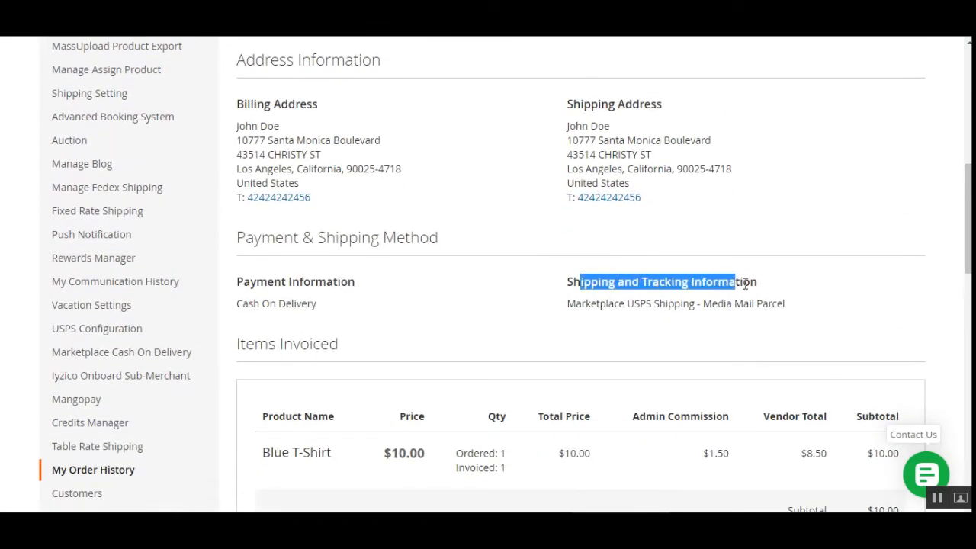
left_click_drag(576, 305, 781, 305)
left_click(786, 308)
scroll(499, 381, "down", 3)
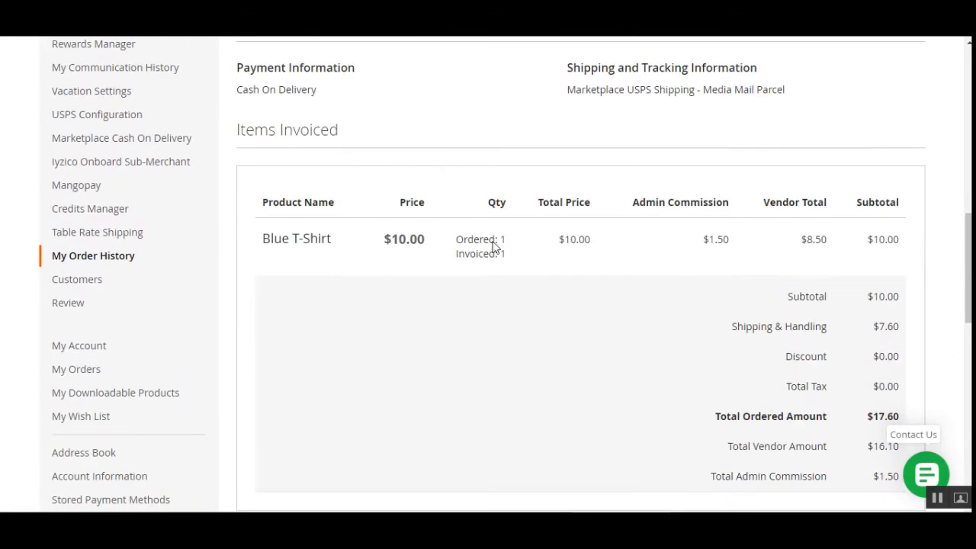
scroll(577, 294, "up", 5)
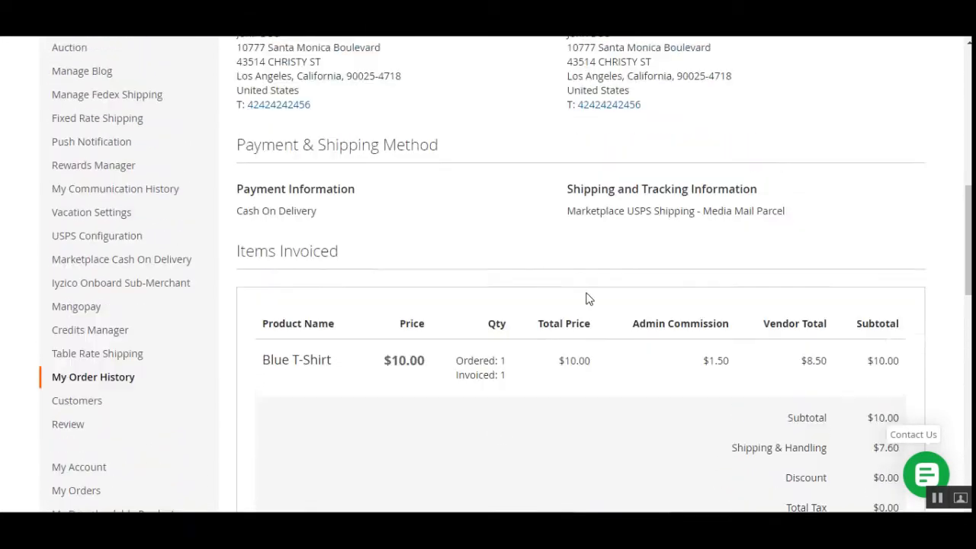
scroll(591, 296, "up", 2)
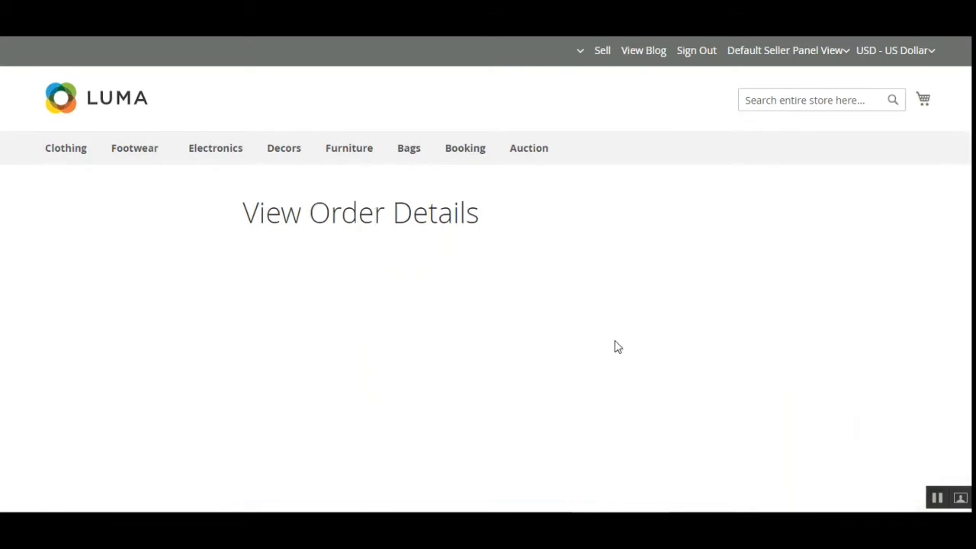
- Request shipment of the invoiced order and enable Create Shipping Label under its shipping method
scroll(615, 340, "down", 4)
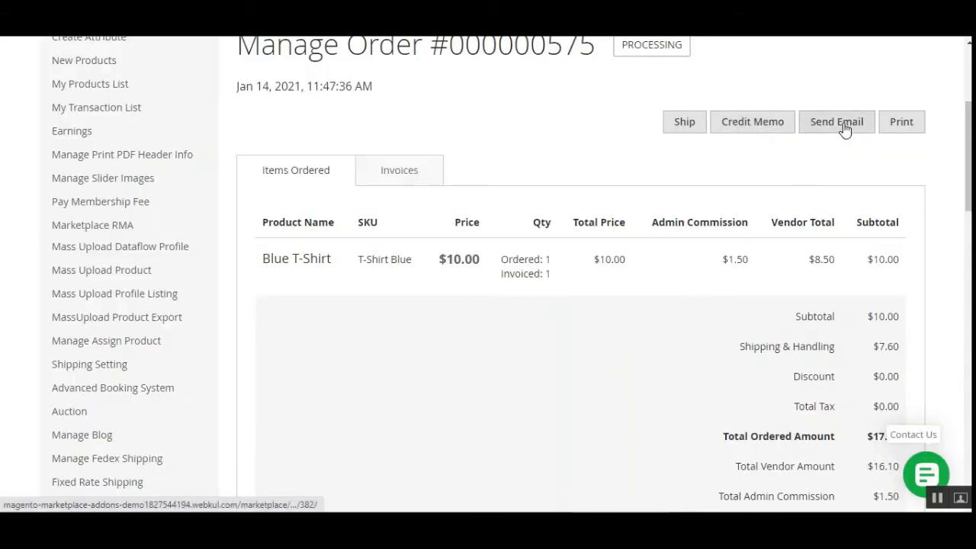
left_click(686, 127)
left_click(557, 103)
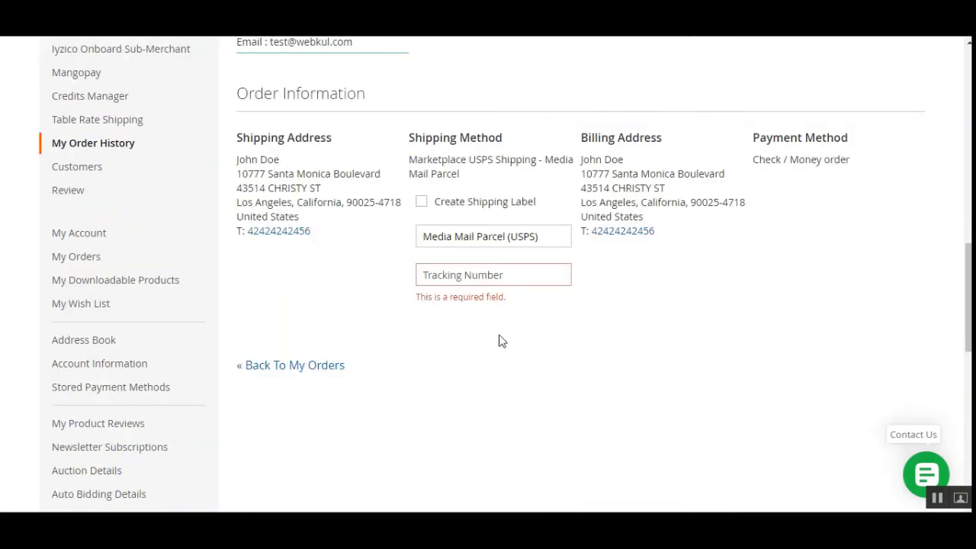
left_click(422, 203)
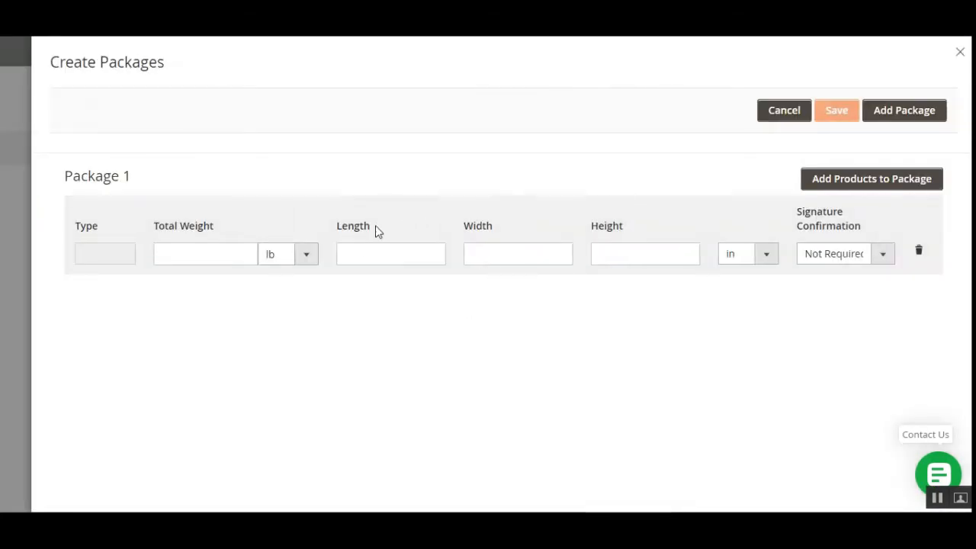
- Add the Blue T-Shirt with quantity 1 to Package 1 and close the Create Packages form without saving
left_click(235, 255)
left_click(886, 189)
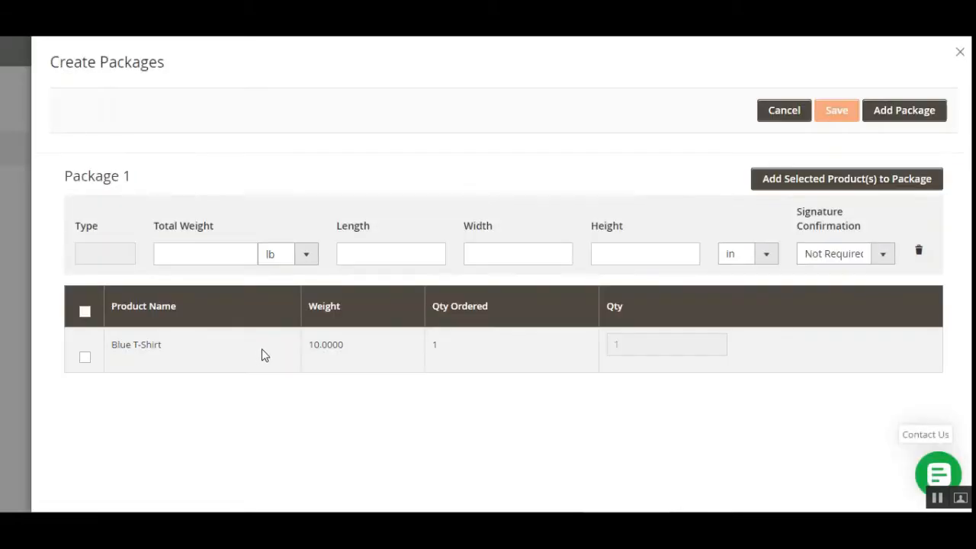
left_click(85, 358)
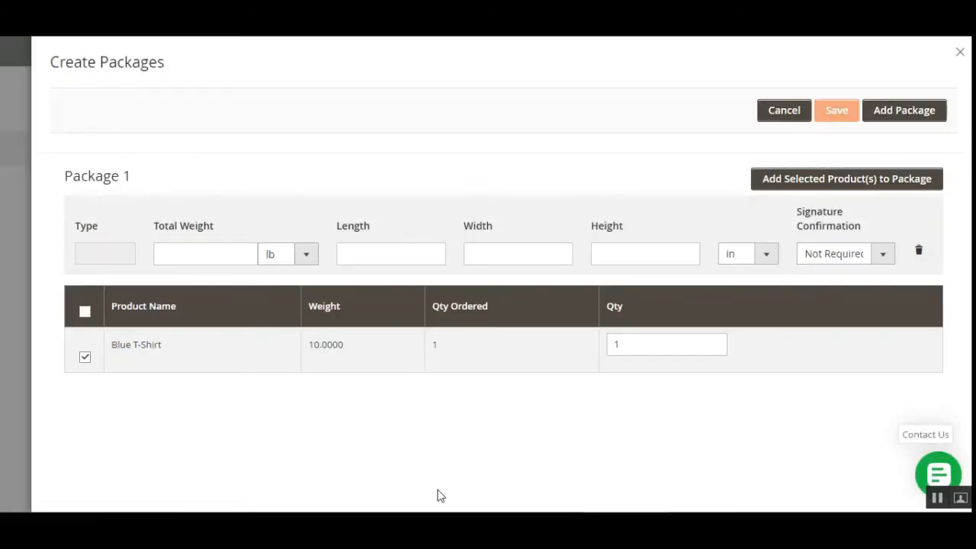
left_click(842, 188)
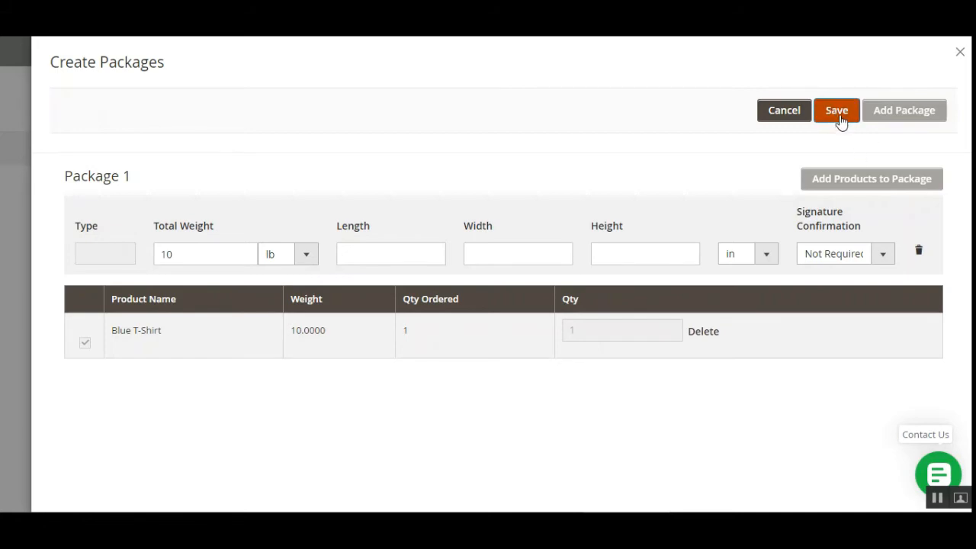
left_click(959, 53)
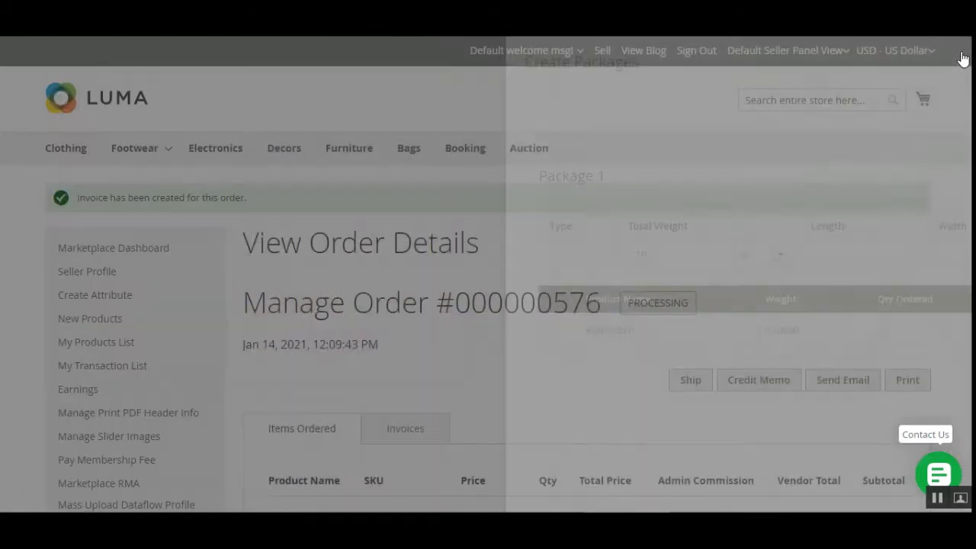
- Enter a tracking number for the Media Mail Parcel (USPS) shipment and return to the order's actions
scroll(543, 304, "down", 10)
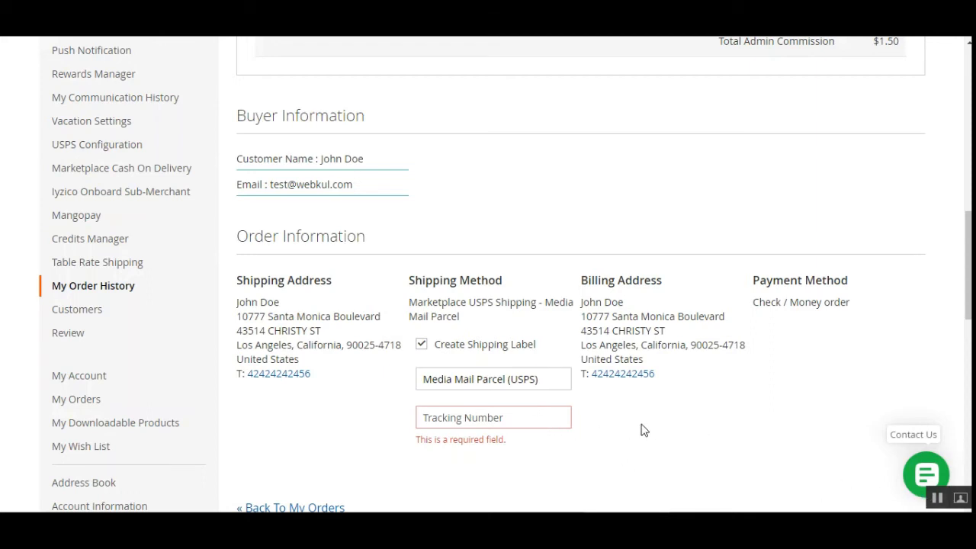
left_click(506, 417)
left_click(508, 443)
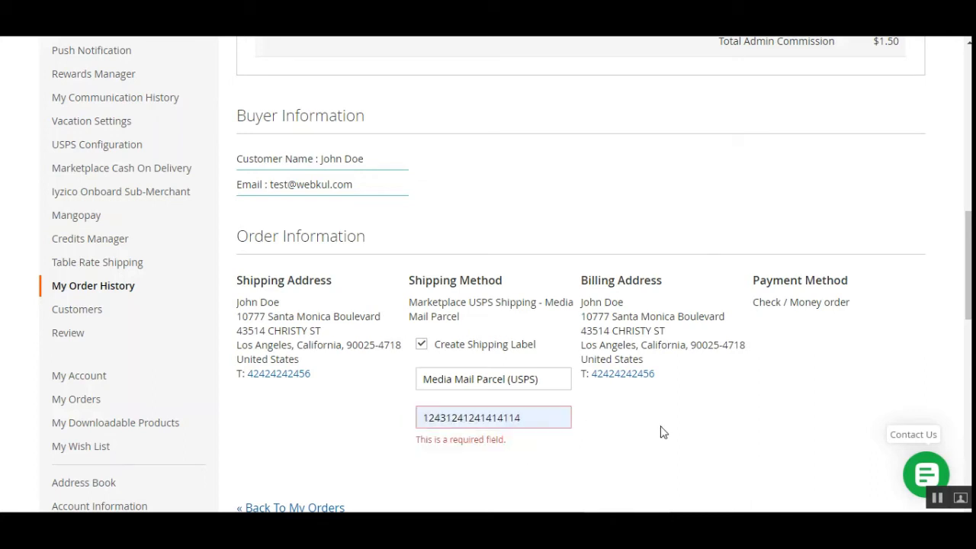
scroll(657, 474, "up", 1)
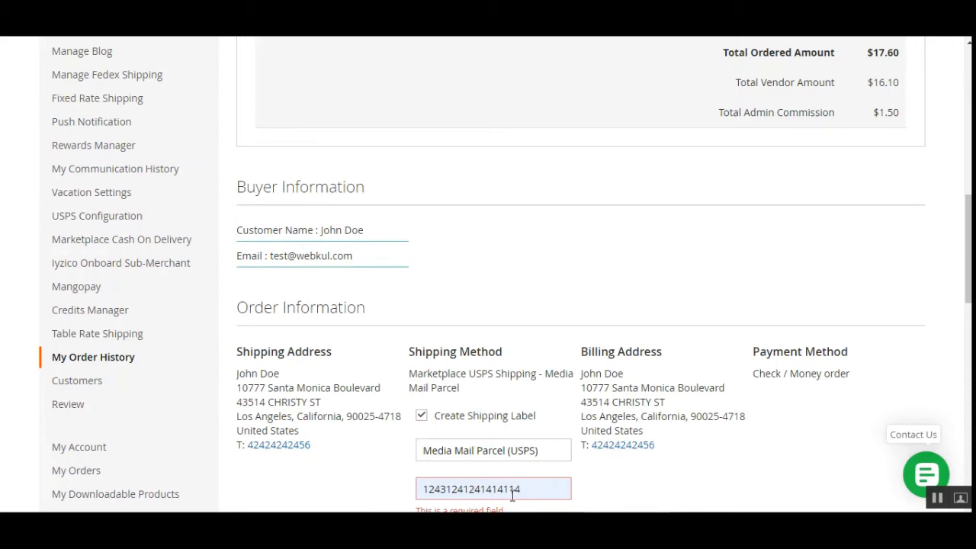
scroll(514, 495, "up", 7)
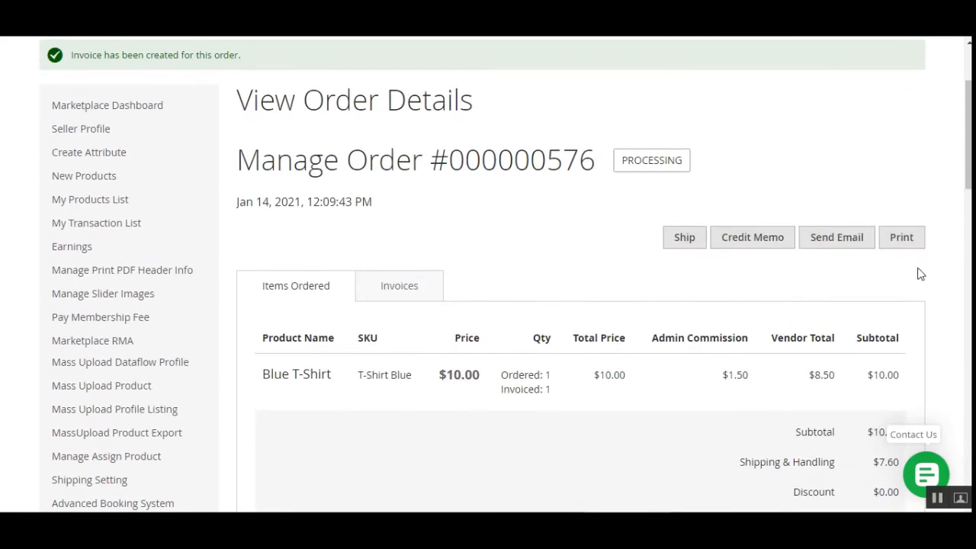
- Create the shipment for the invoiced order and check the order's Shipping & Handling charge
left_click(690, 241)
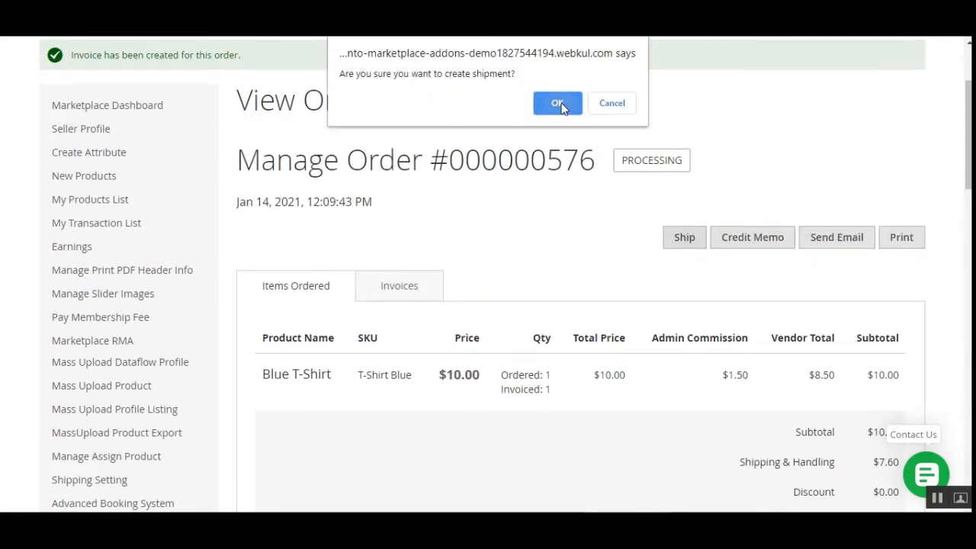
left_click(557, 103)
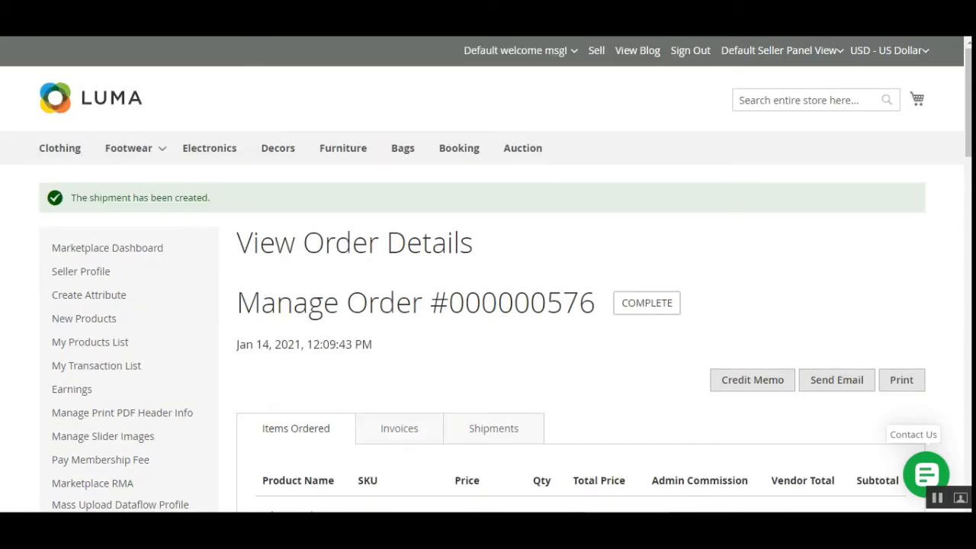
scroll(968, 238, "down", 5)
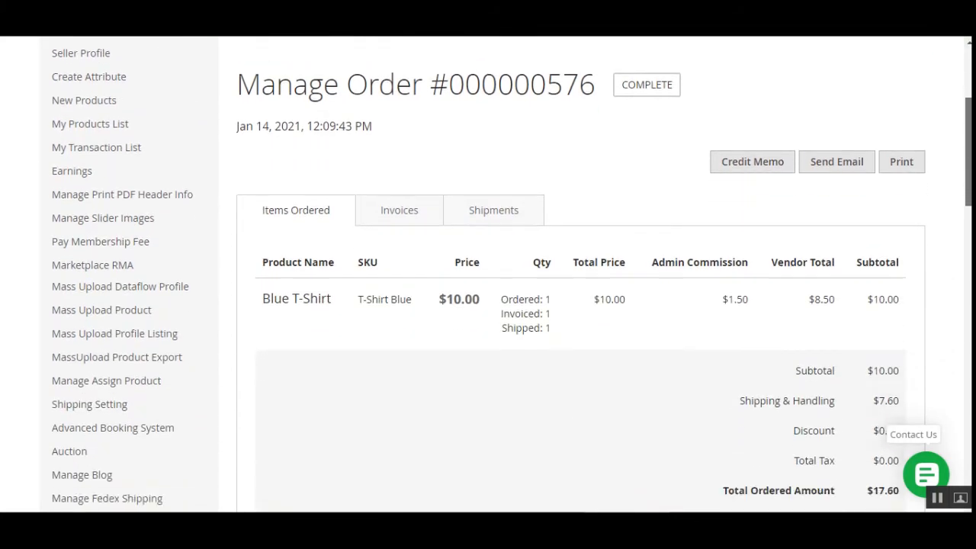
scroll(960, 327, "down", 6)
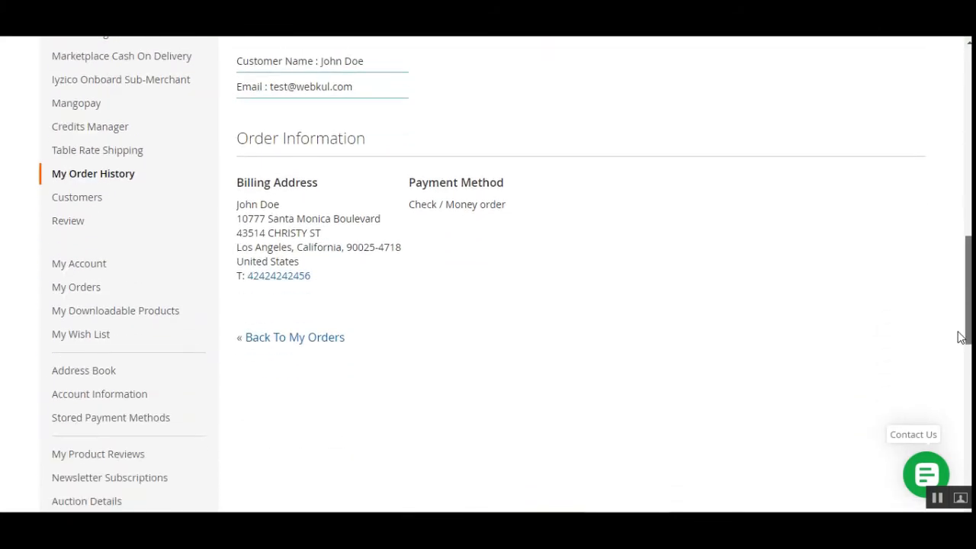
left_click_drag(958, 327, 969, 219)
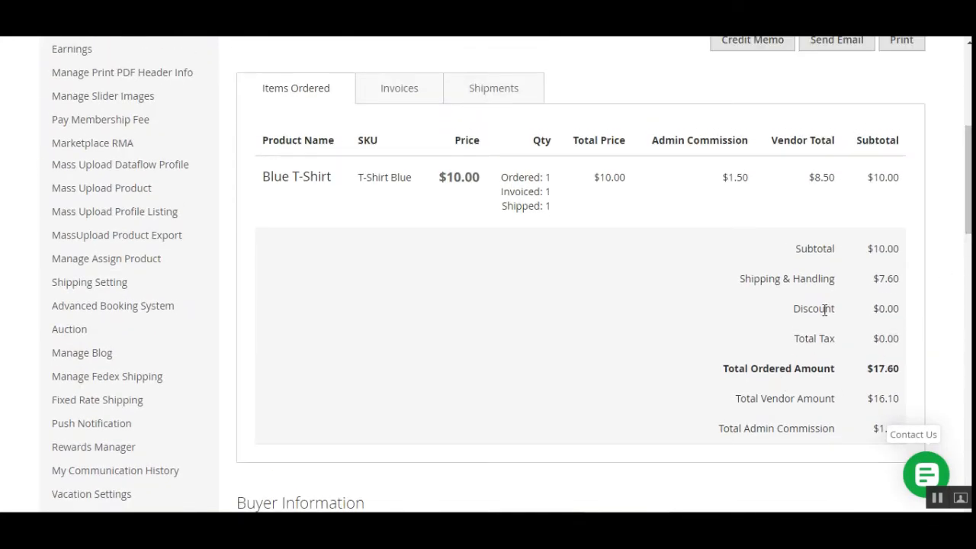
left_click_drag(768, 280, 828, 281)
left_click_drag(873, 281, 888, 279)
scroll(566, 339, "up", 2)
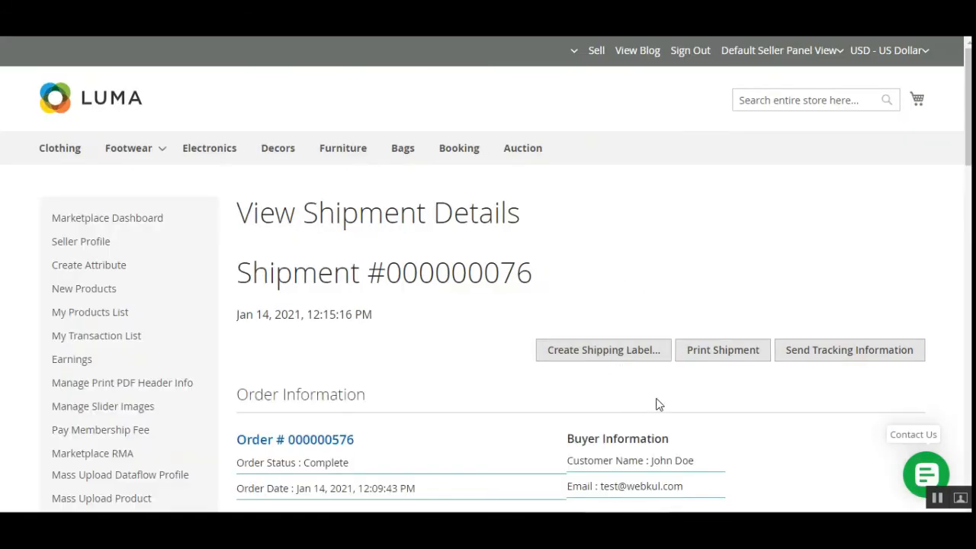
- Examine the shipment's available actions, addresses, and shipping and tracking information, including the shipping method and carrier title
scroll(655, 396, "down", 1)
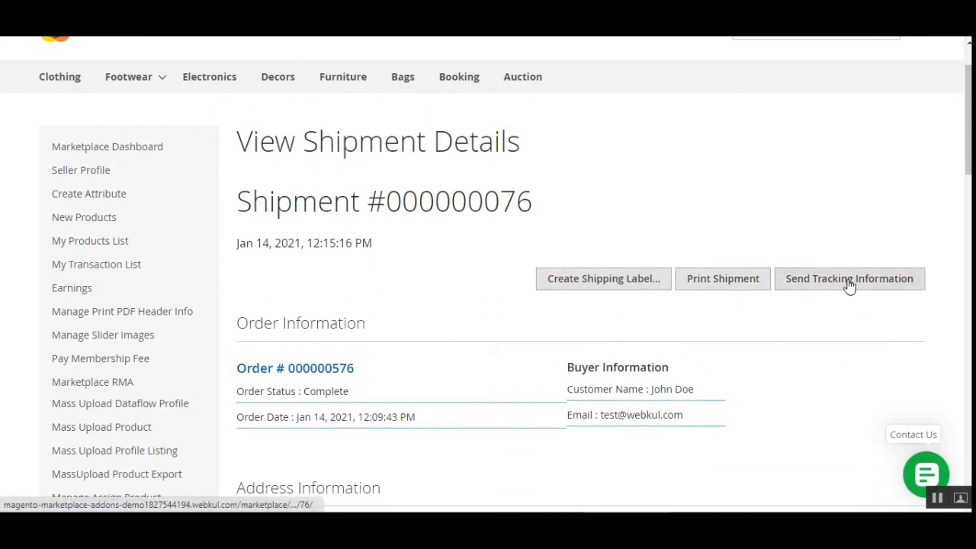
scroll(933, 225, "down", 1)
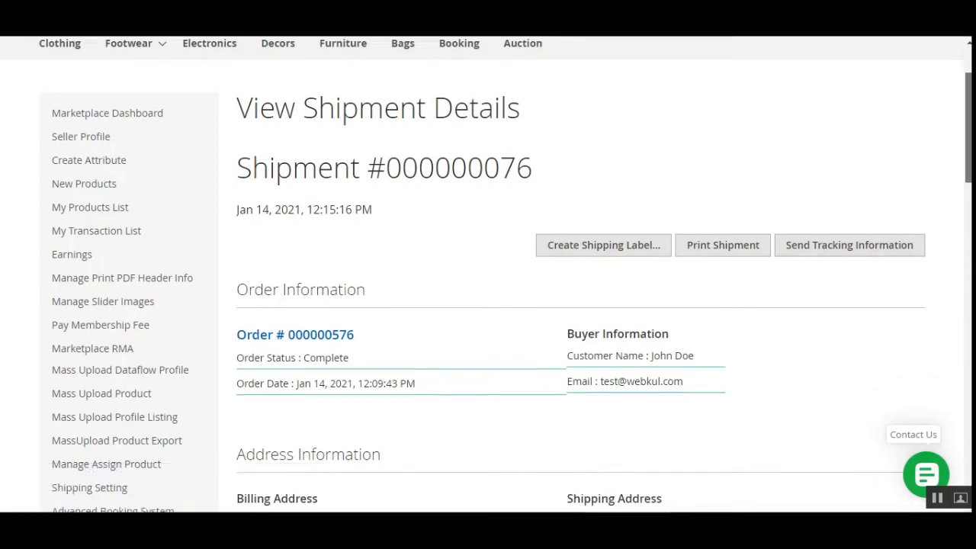
scroll(905, 301, "down", 4)
scroll(905, 301, "down", 2)
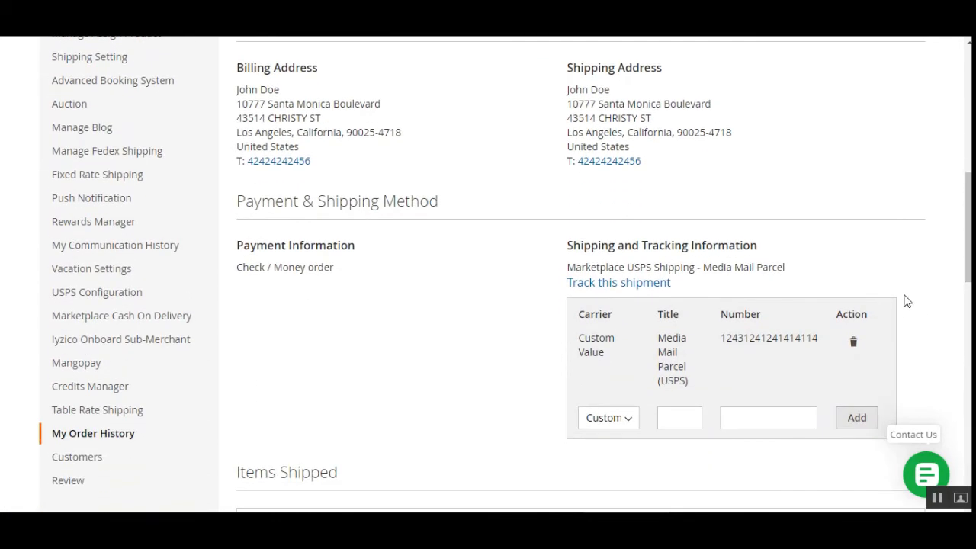
left_click_drag(601, 245, 731, 254)
left_click(752, 255)
left_click_drag(587, 267, 788, 279)
left_click(695, 268)
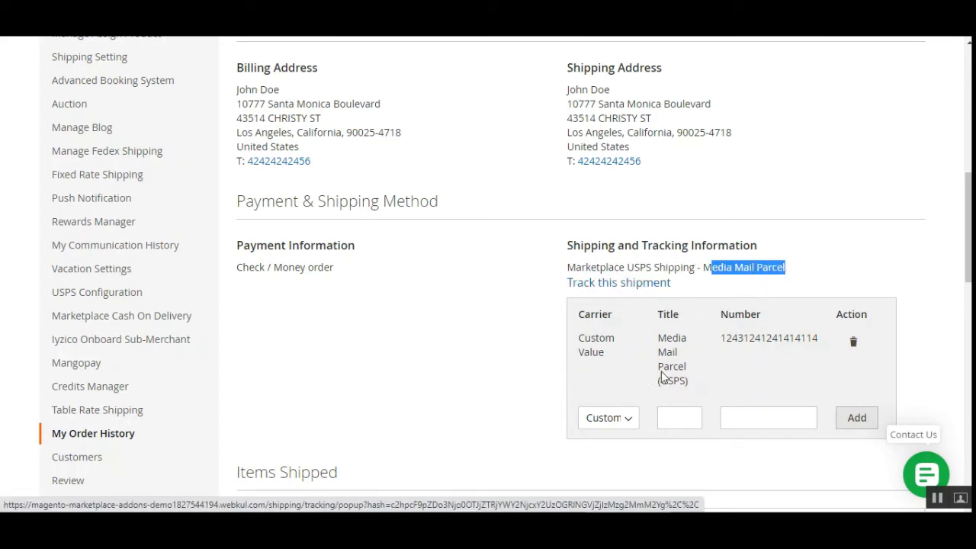
left_click_drag(665, 338, 692, 389)
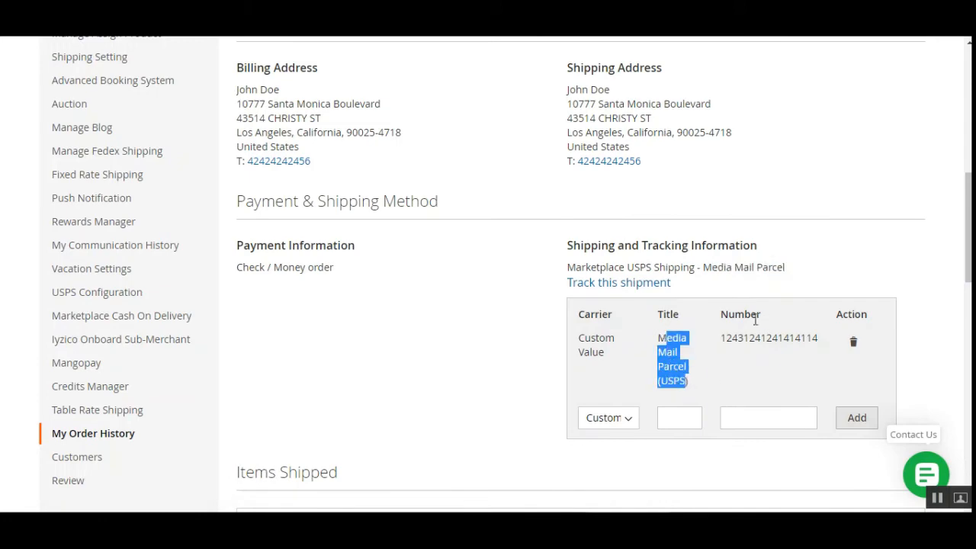
left_click(449, 368)
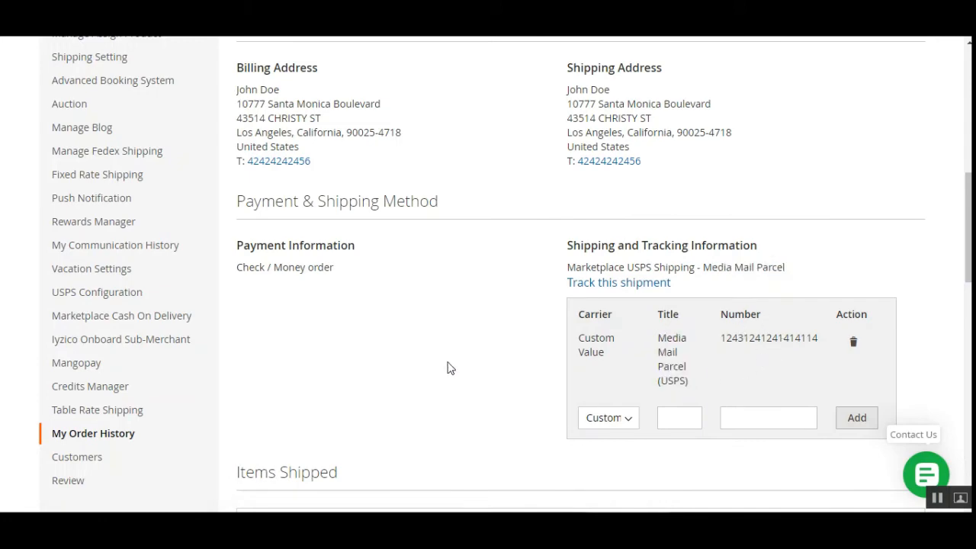
- Open the shipping label creation form for the shipment
scroll(542, 344, "up", 5)
scroll(544, 347, "up", 3)
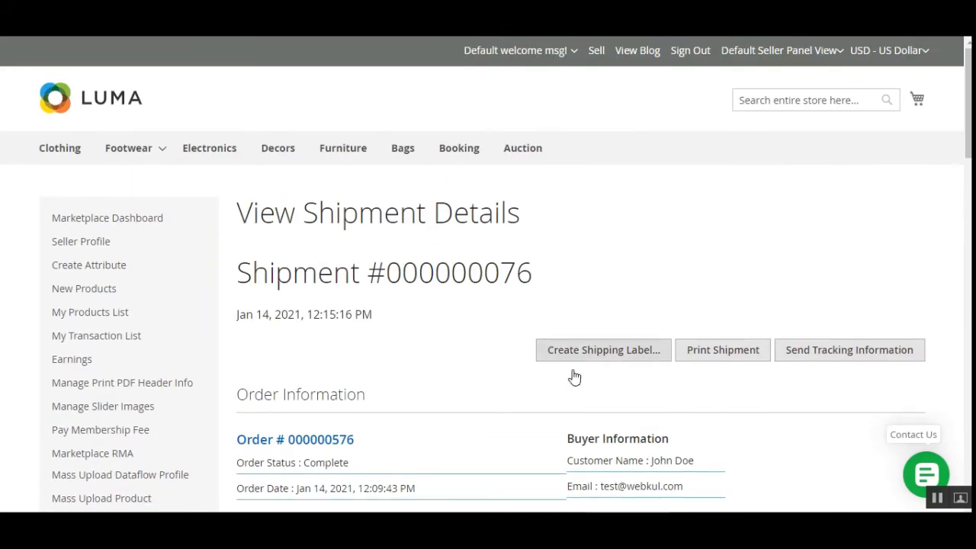
left_click(617, 355)
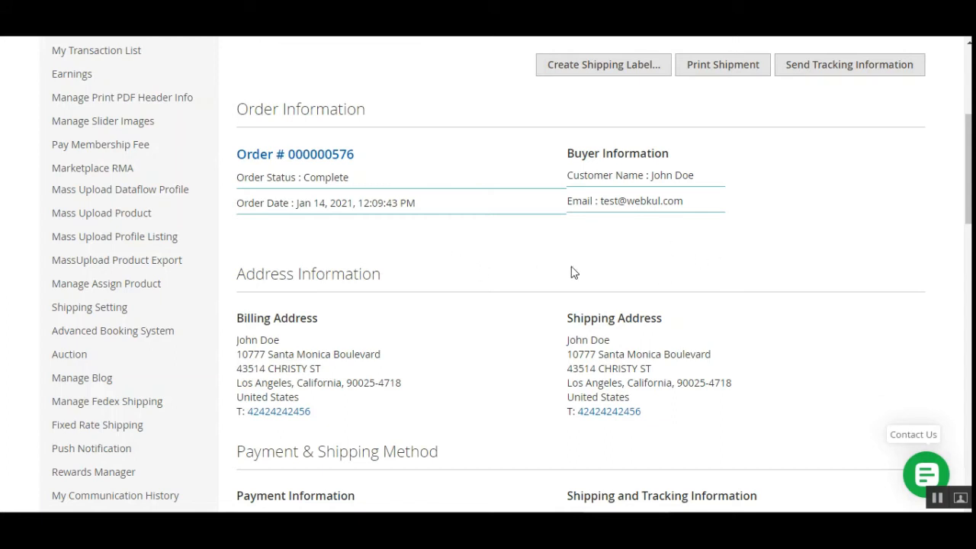
- Leave the seller's shipment page and sign in to the Magento admin panel
scroll(668, 233, "up", 4)
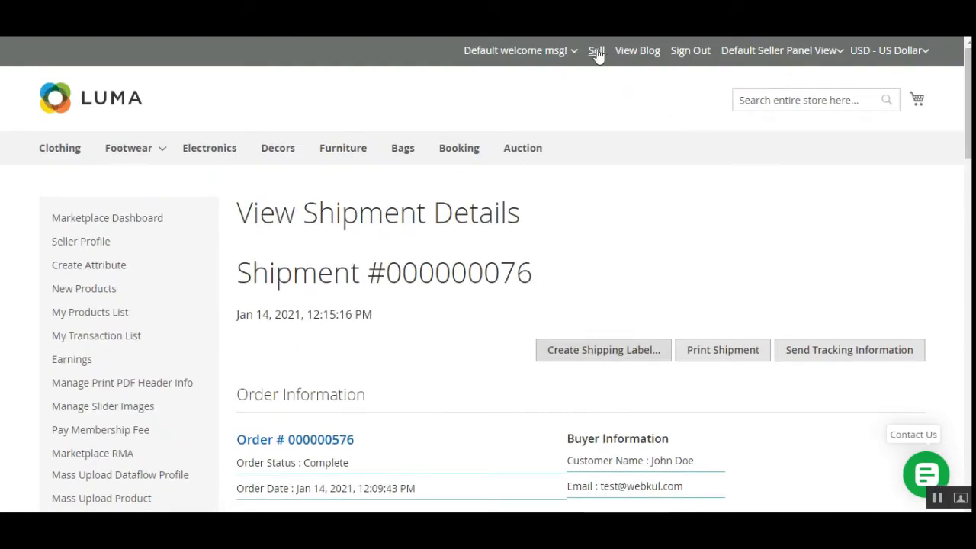
left_click(573, 51)
left_click(521, 128)
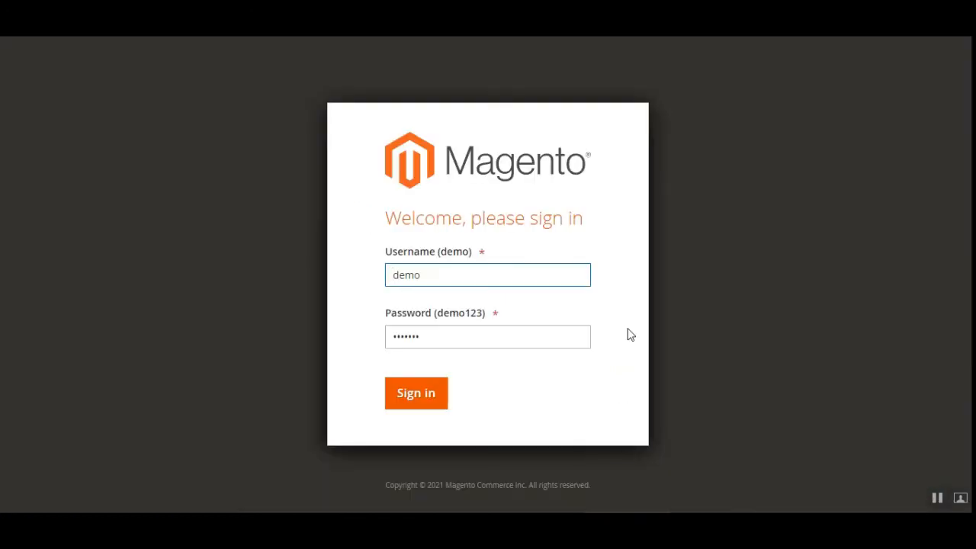
left_click(627, 329)
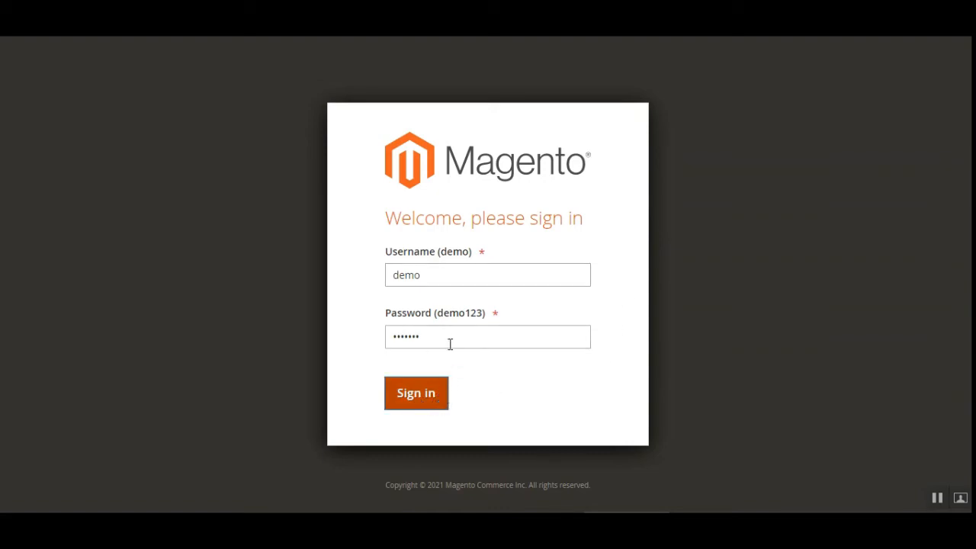
left_click(428, 401)
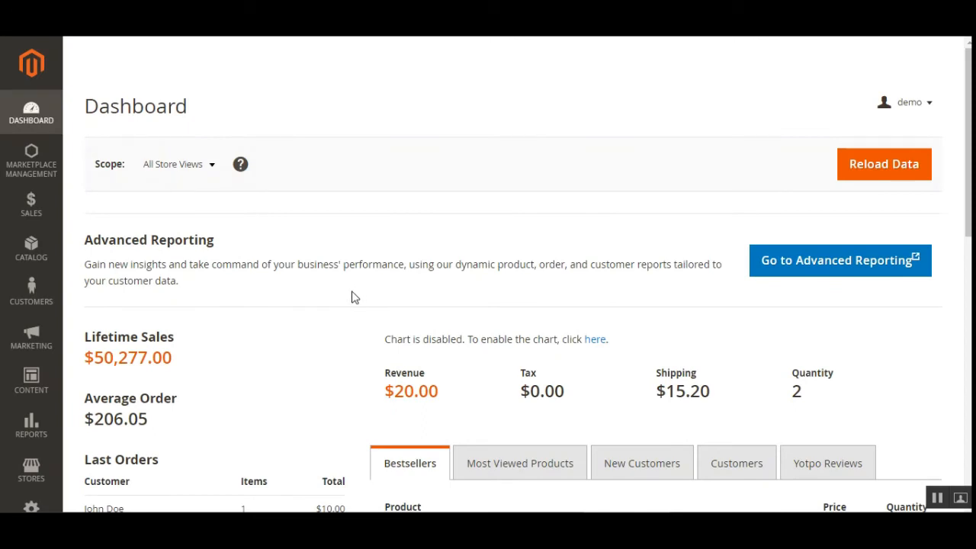
- Open the store Configuration page in the admin panel
scroll(60, 344, "down", 5)
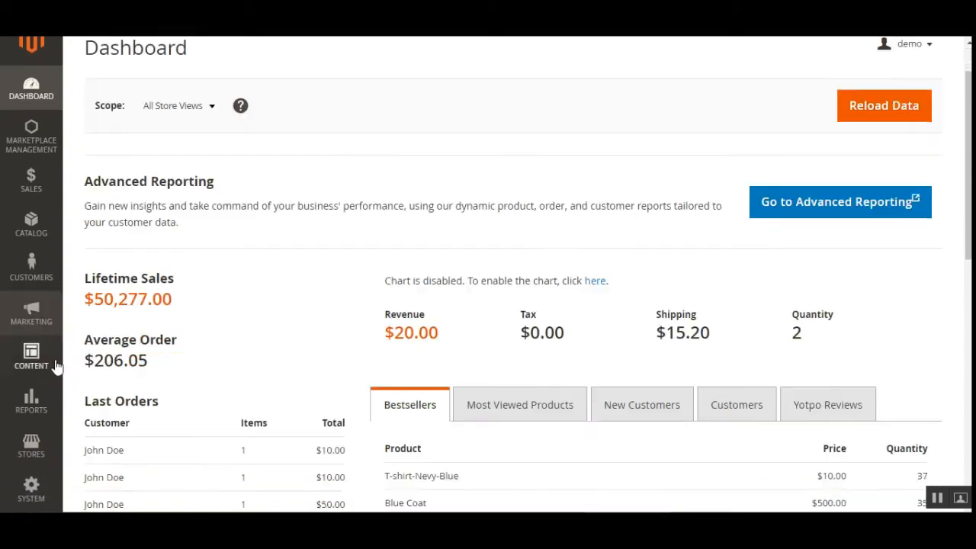
left_click(52, 454)
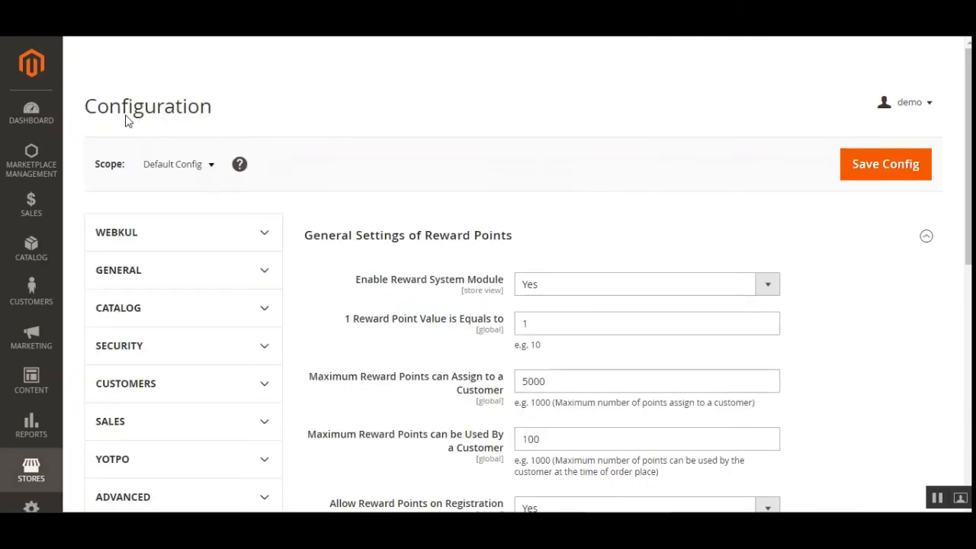
left_click_drag(122, 112, 188, 112)
- Open the Shipping Methods settings under Sales, collapse Webkul Marketplace UPS Shipping, and expand Marketplace USPS
scroll(943, 378, "down", 8)
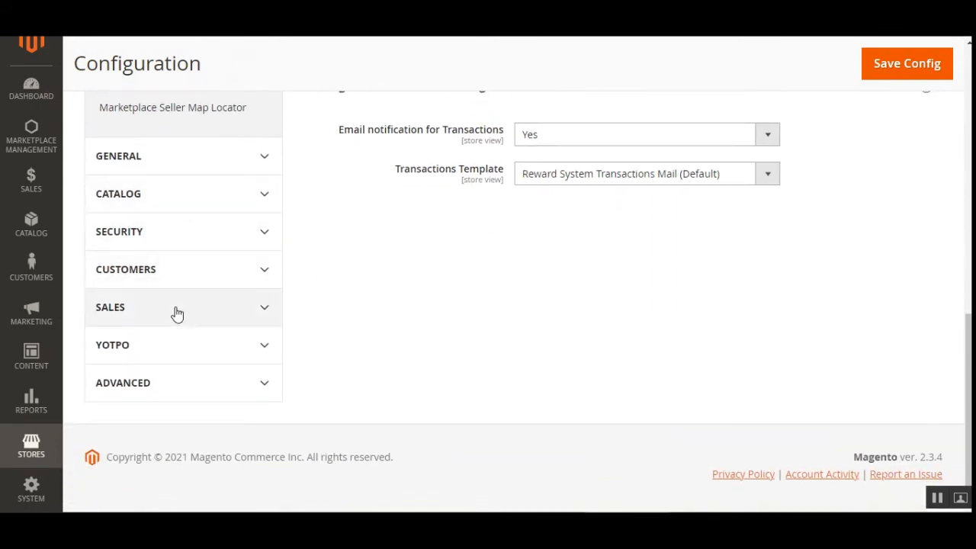
left_click(177, 313)
scroll(198, 312, "down", 5)
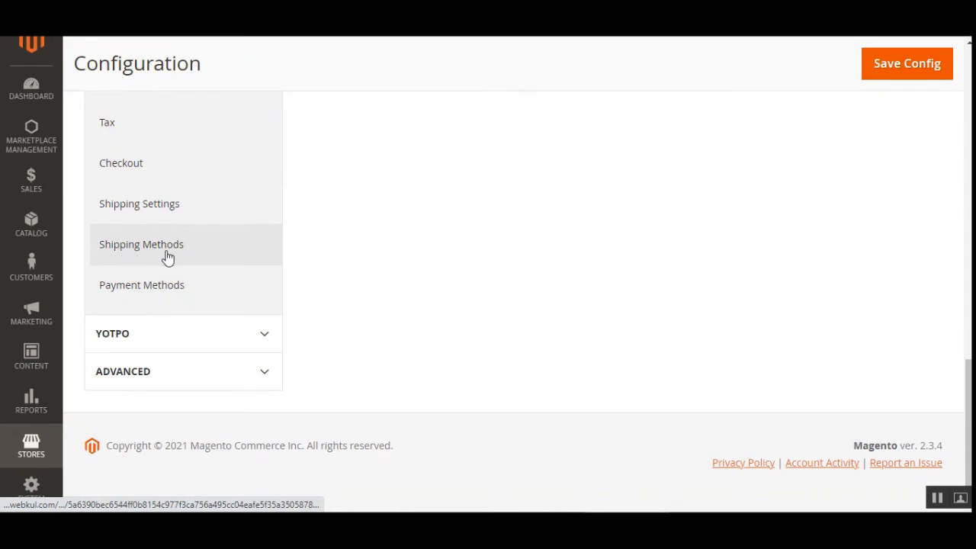
left_click(176, 250)
scroll(584, 307, "up", 10)
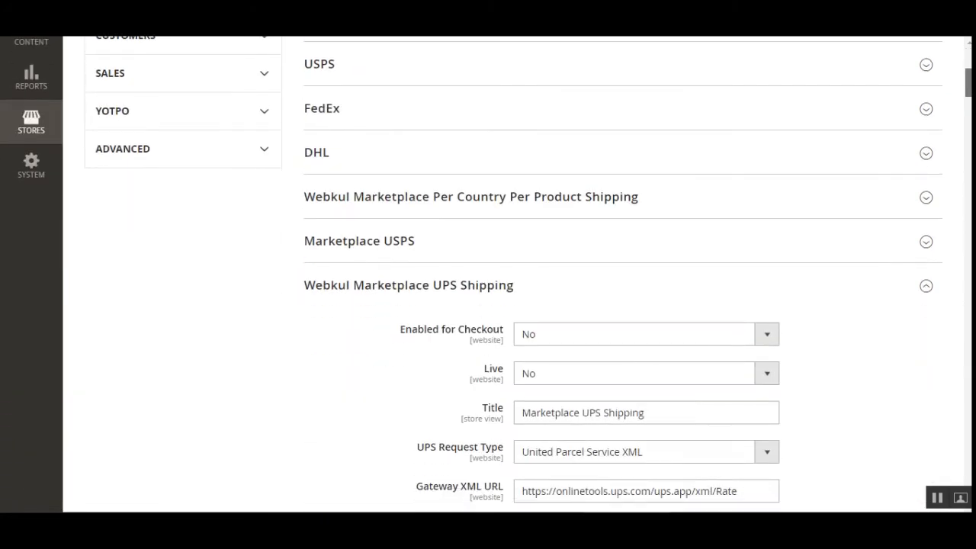
left_click(428, 273)
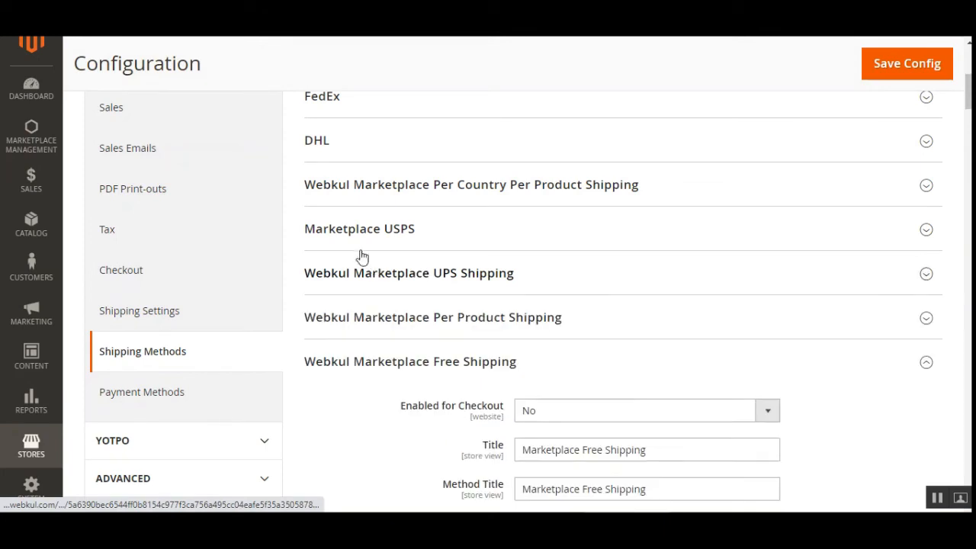
left_click(410, 238)
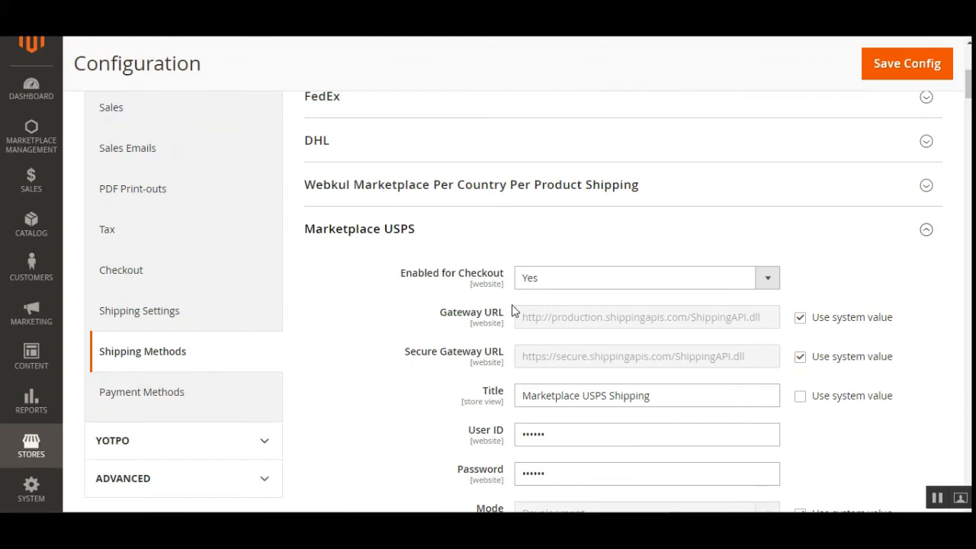
- Review the Marketplace USPS User ID and Password fields and the options for Enabled for Checkout without changing them
scroll(513, 311, "down", 1)
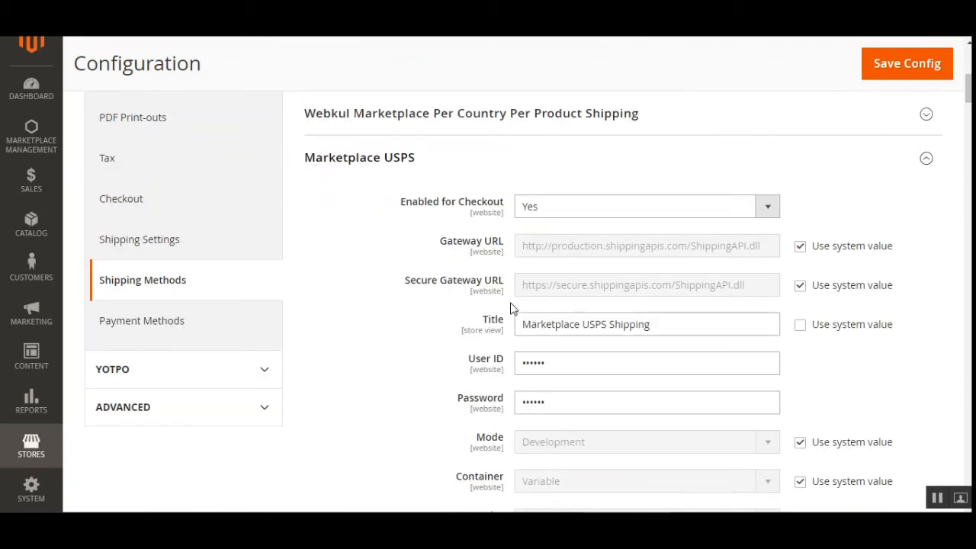
left_click(614, 215)
double_click(476, 361)
left_click_drag(469, 397, 493, 399)
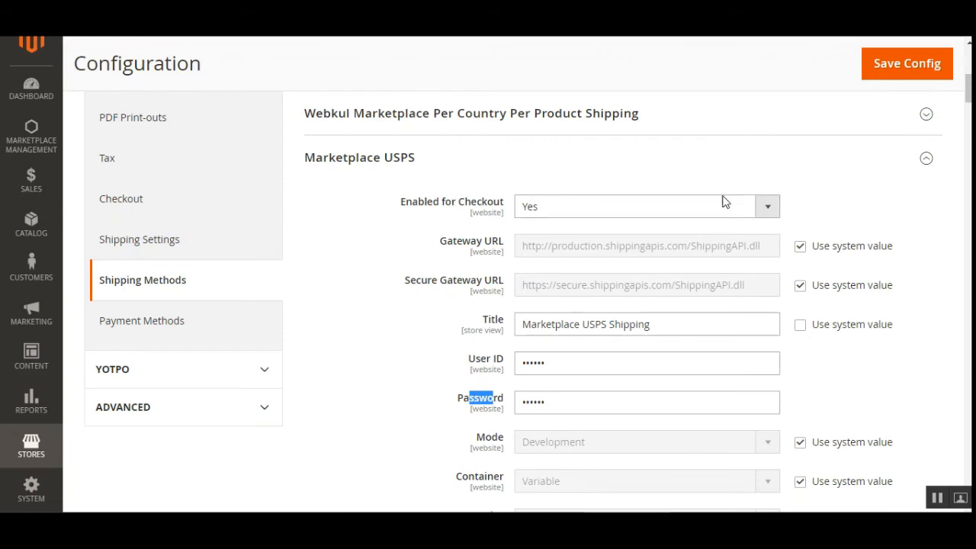
left_click_drag(411, 204, 526, 224)
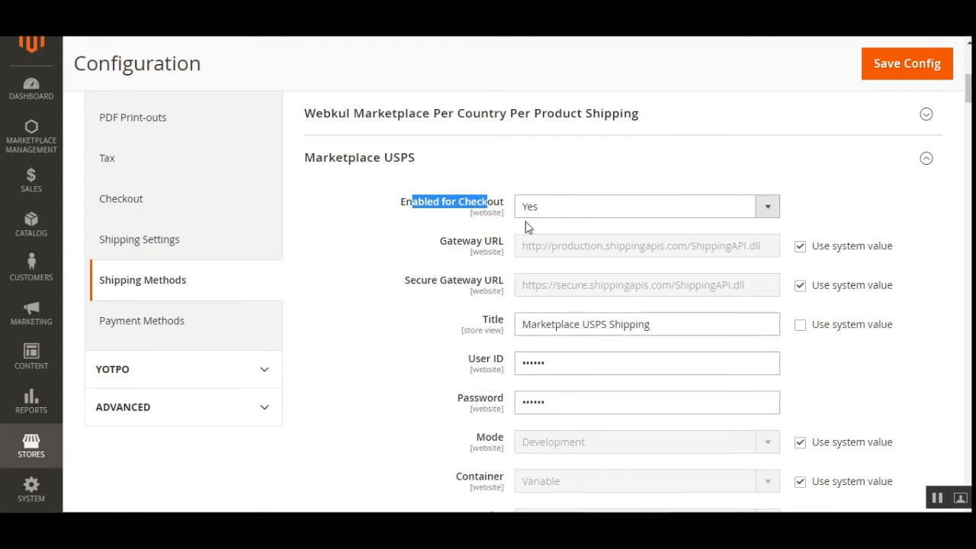
left_click(526, 216)
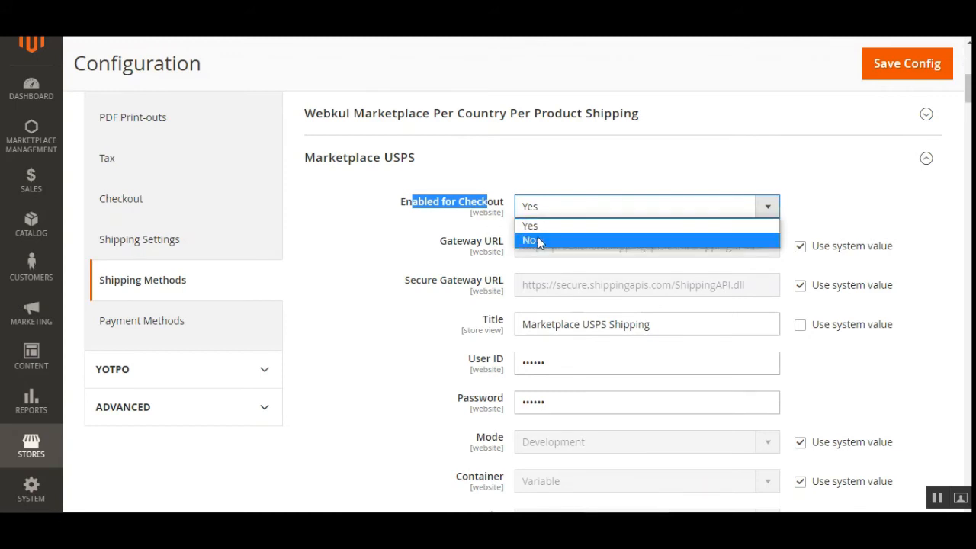
left_click(423, 233)
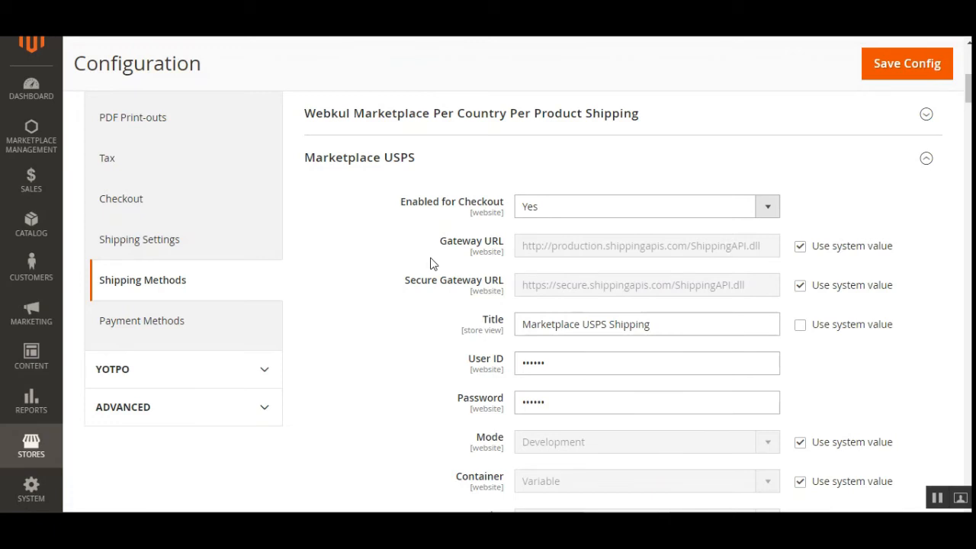
- Examine the Gateway URL, Secure Gateway URL, and Title settings of Marketplace USPS
scroll(432, 263, "down", 2)
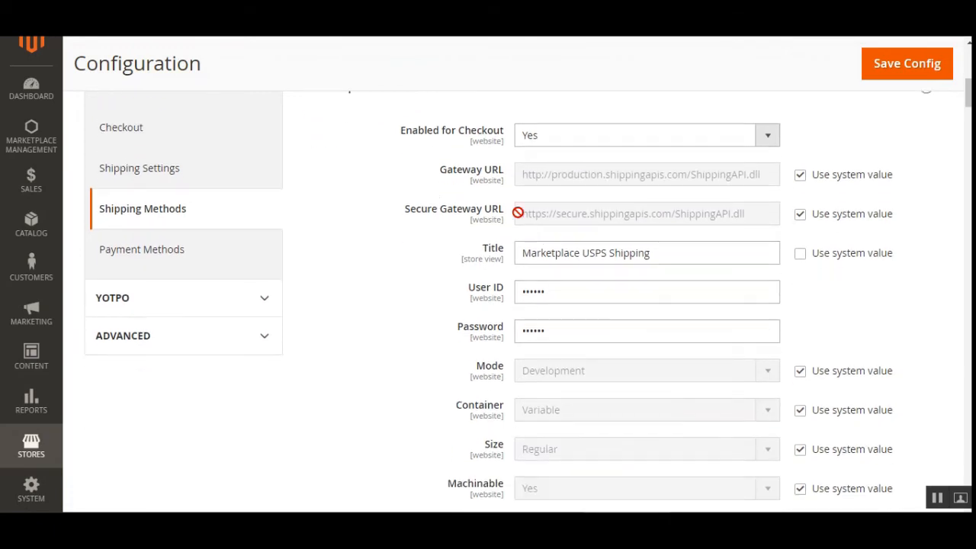
left_click_drag(453, 171, 494, 175)
left_click_drag(416, 211, 499, 215)
left_click(502, 216)
left_click_drag(488, 252, 523, 265)
left_click(661, 255)
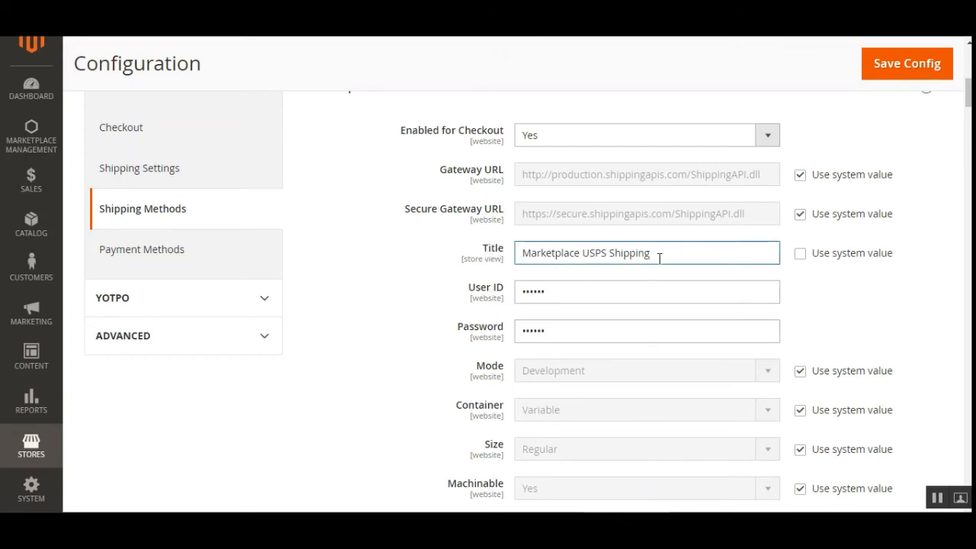
left_click_drag(522, 255, 660, 257)
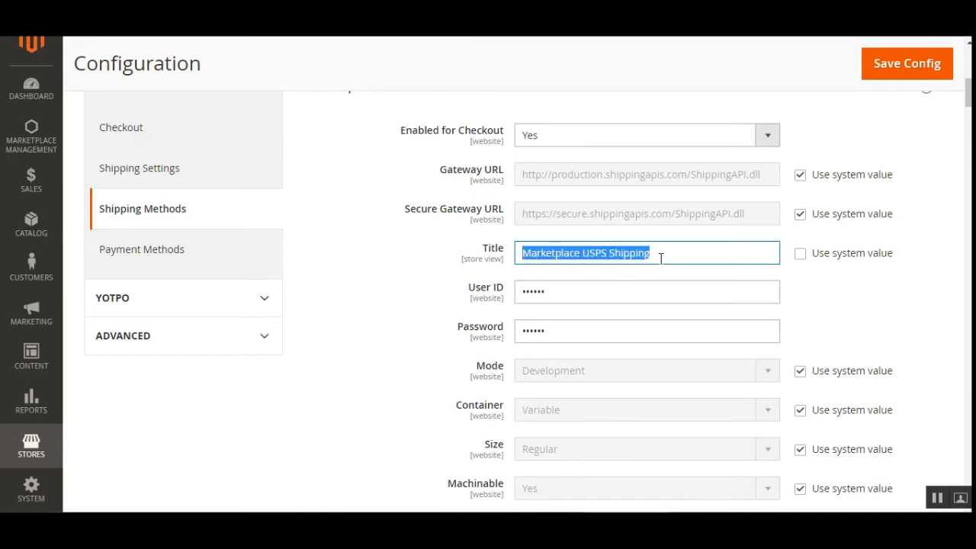
left_click(661, 258)
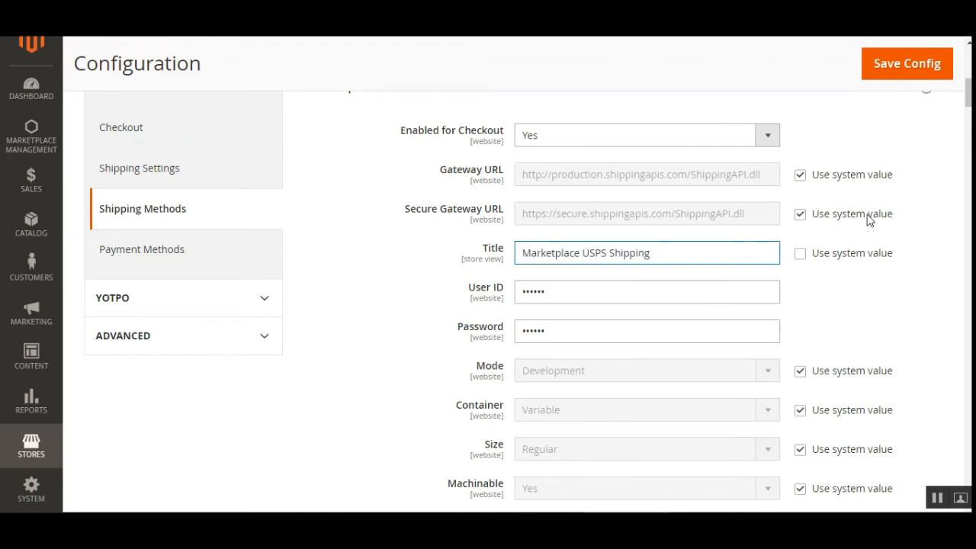
scroll(508, 301, "down", 2)
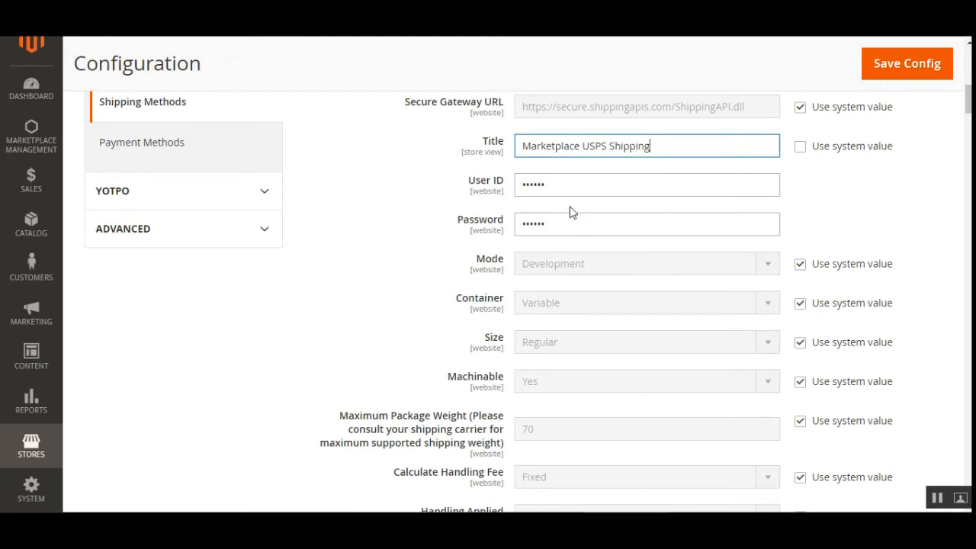
- Review the Marketplace USPS User ID, Password, Maximum Package Weight, and Calculate Handling Fee fields
left_click(554, 181)
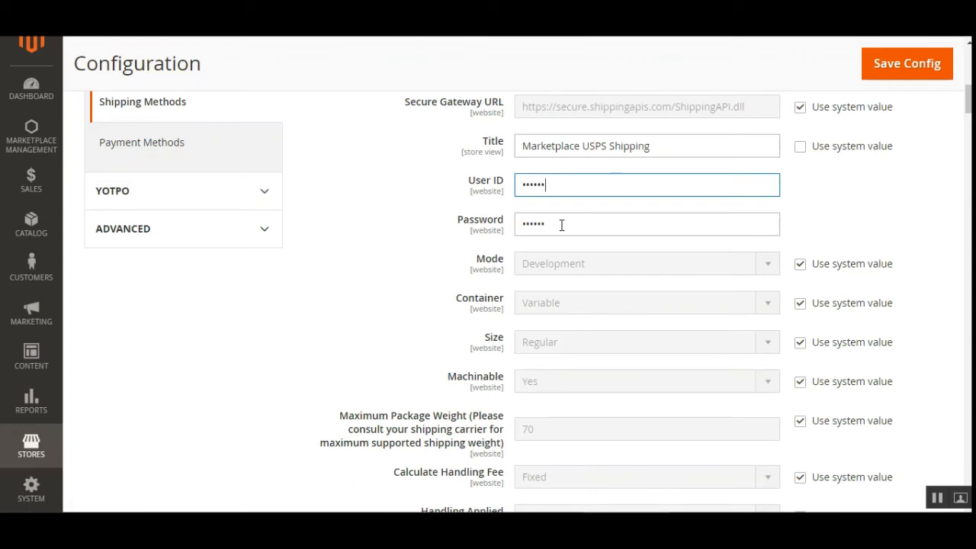
scroll(561, 225, "down", 3)
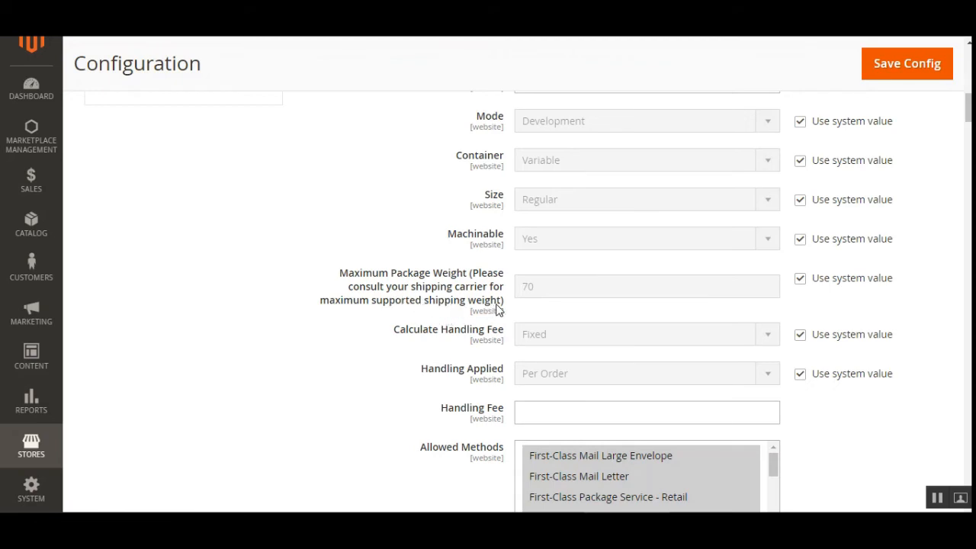
left_click_drag(348, 273, 458, 279)
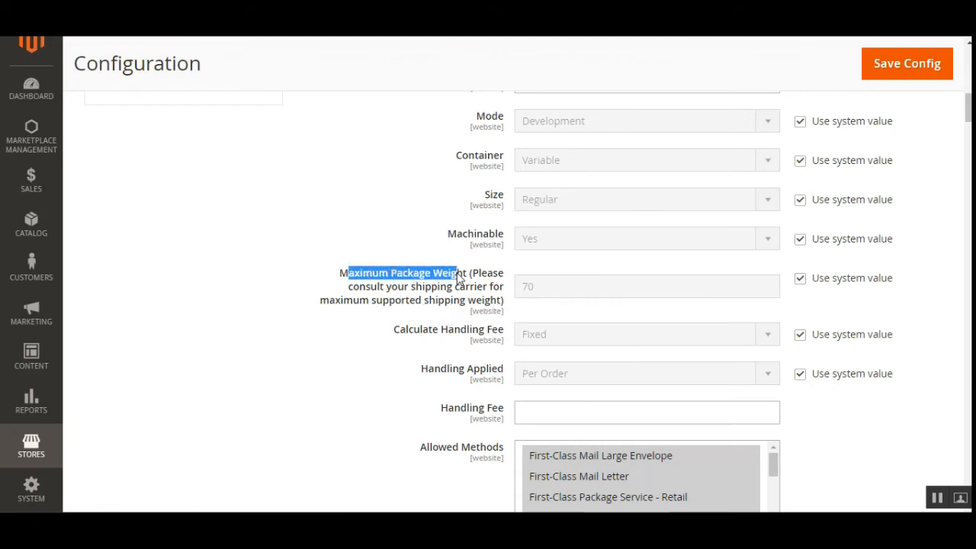
left_click(459, 278)
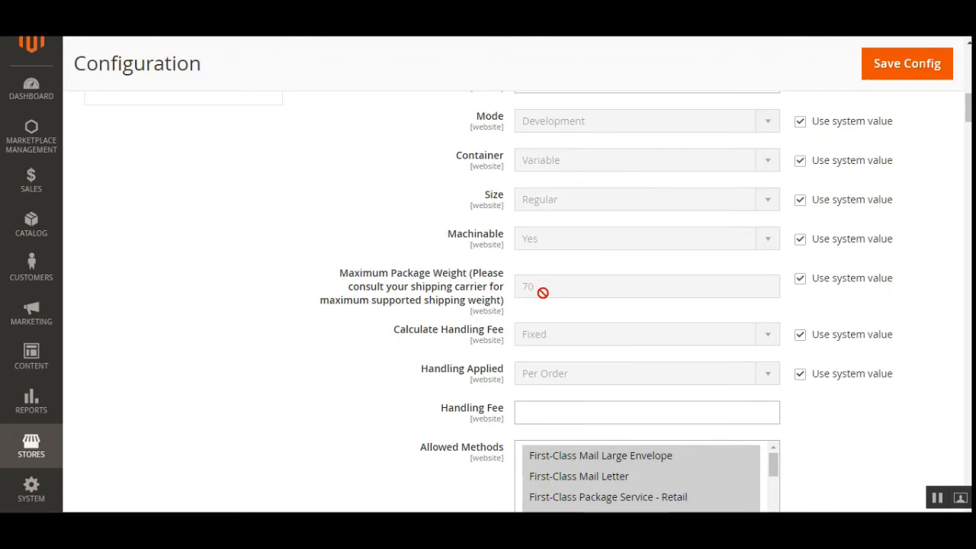
scroll(533, 305, "down", 1)
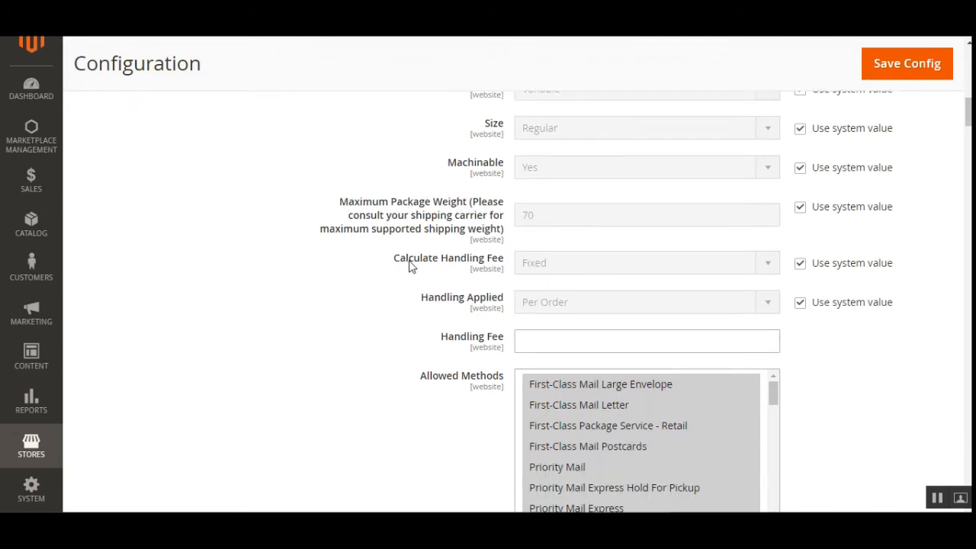
left_click_drag(406, 263, 505, 263)
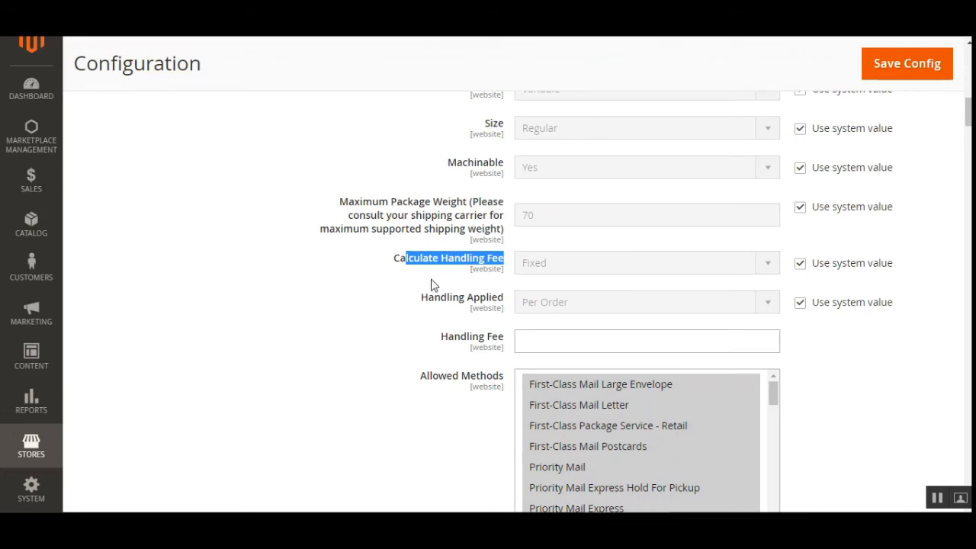
left_click(450, 279)
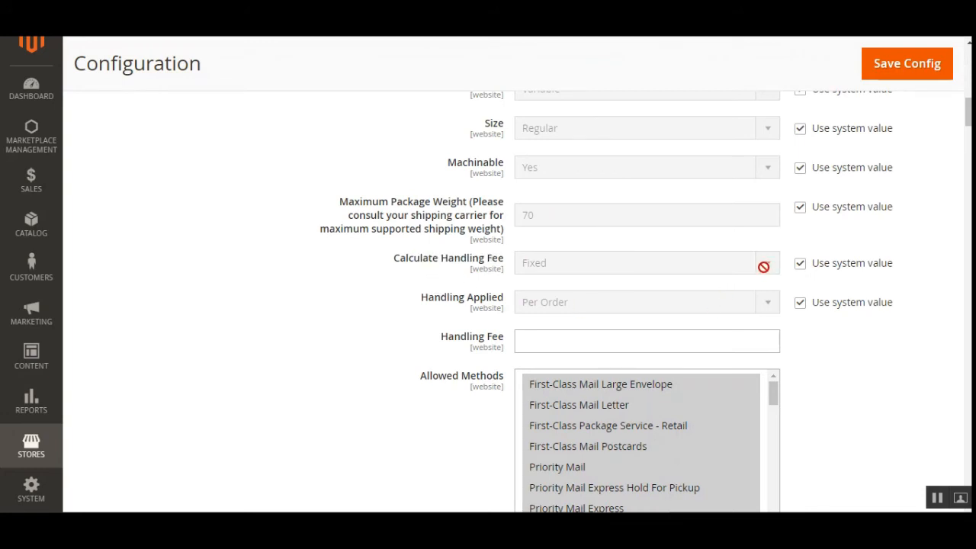
- Stop using the system values for Handling Applied and Calculate Handling Fee, choosing Fixed for the fee calculation
left_click_drag(442, 301, 505, 299)
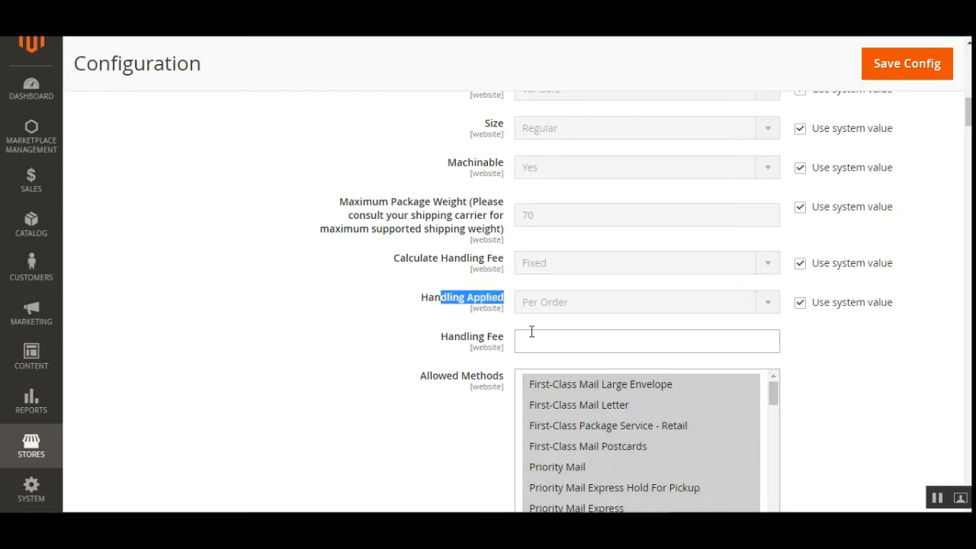
left_click(800, 304)
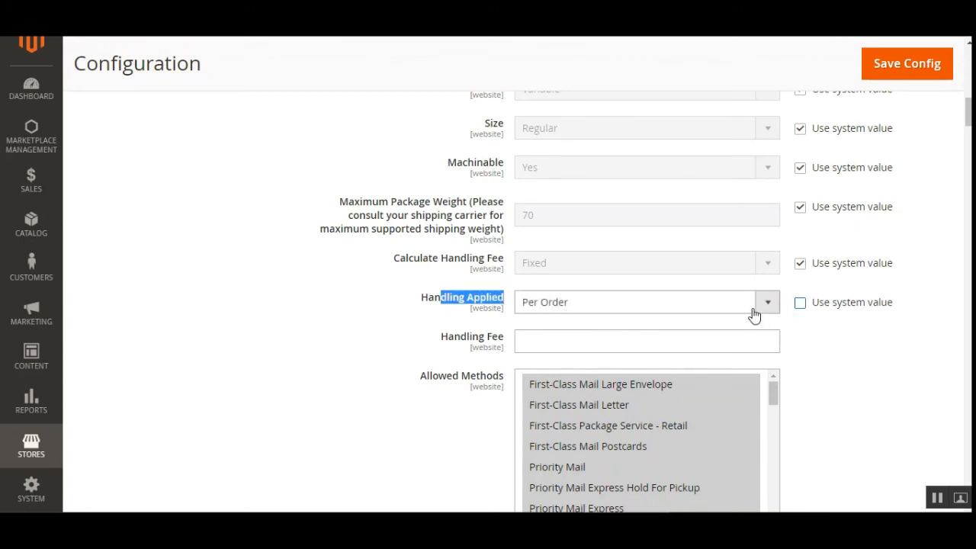
left_click(762, 304)
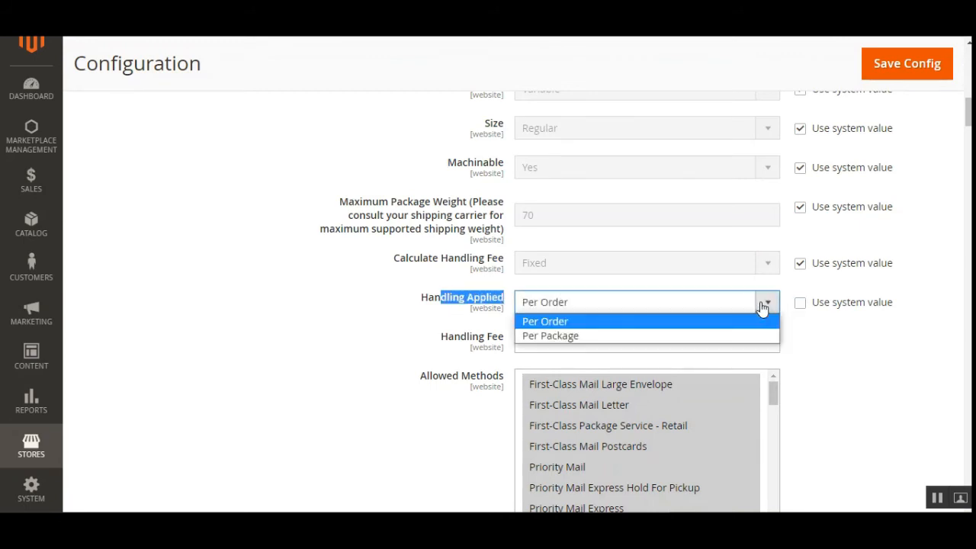
left_click(812, 328)
left_click(799, 264)
left_click(767, 262)
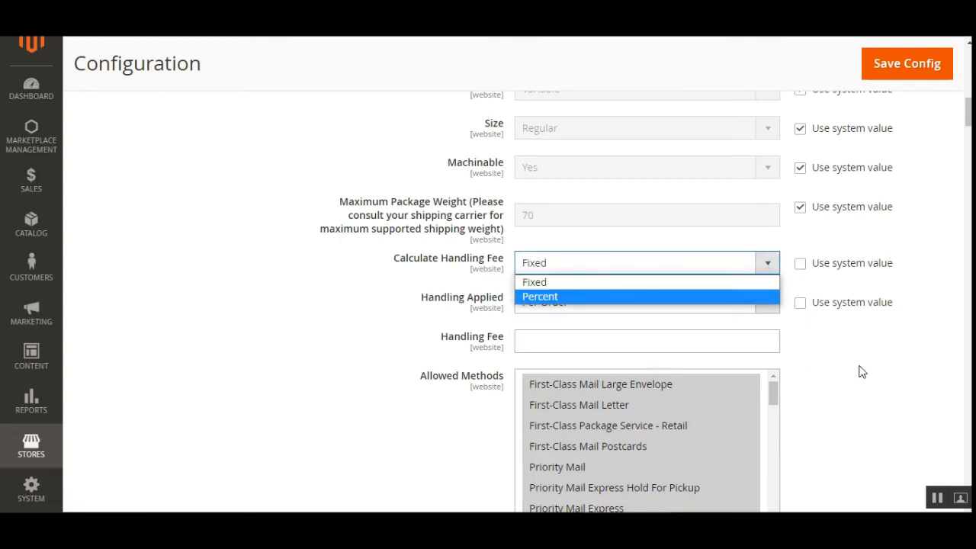
left_click(554, 286)
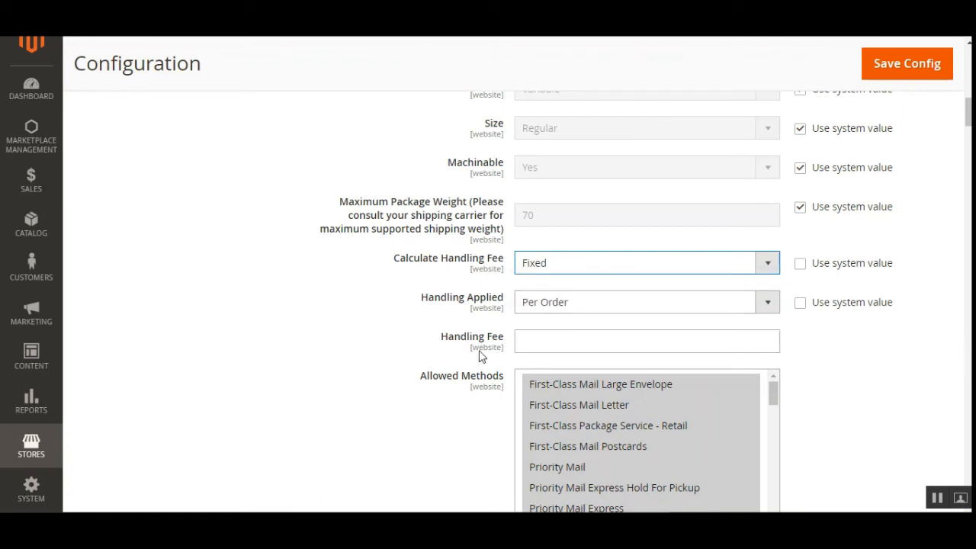
- Set the Handling Fee to 6 and Calculate Handling Fee to Percent, and check the Handling Applied options
left_click_drag(443, 340, 504, 344)
left_click(549, 348)
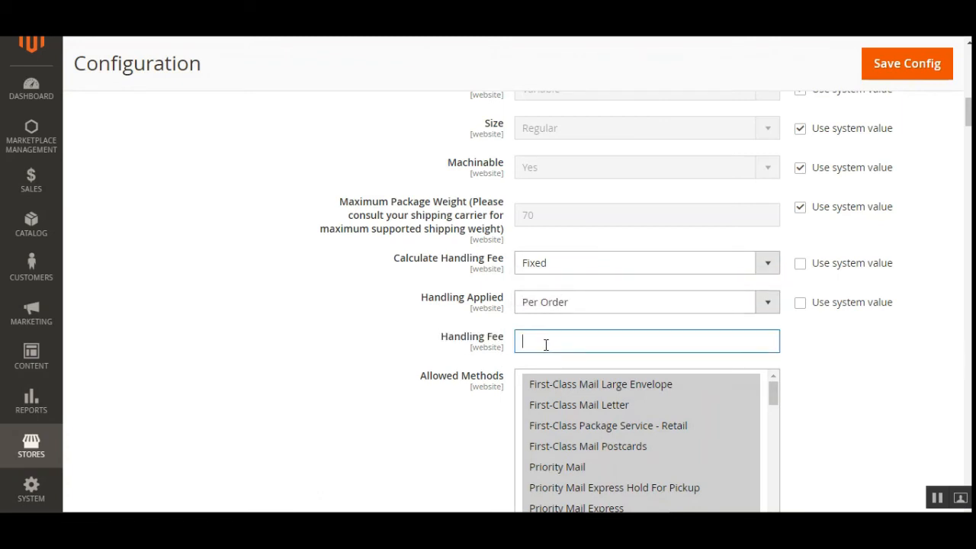
left_click(552, 273)
left_click(547, 294)
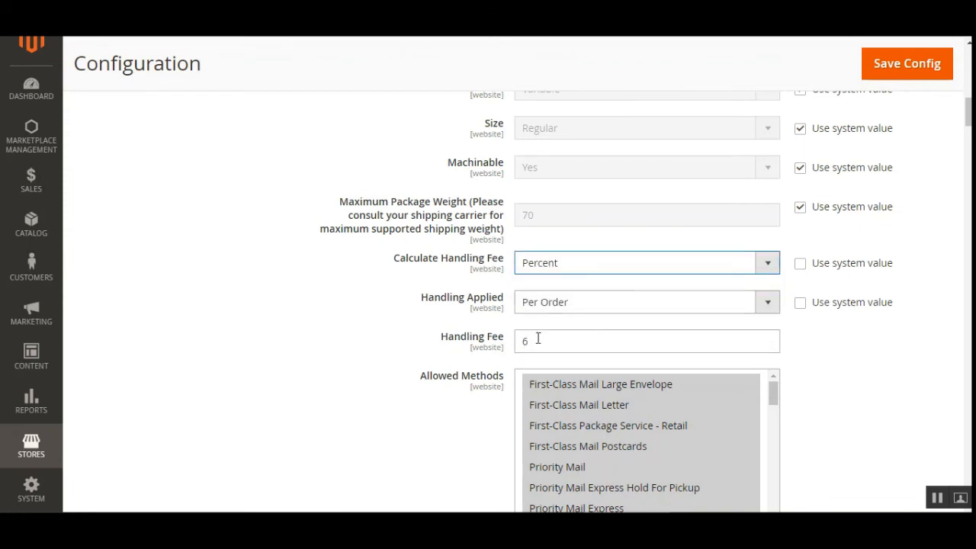
left_click(562, 303)
left_click(342, 338)
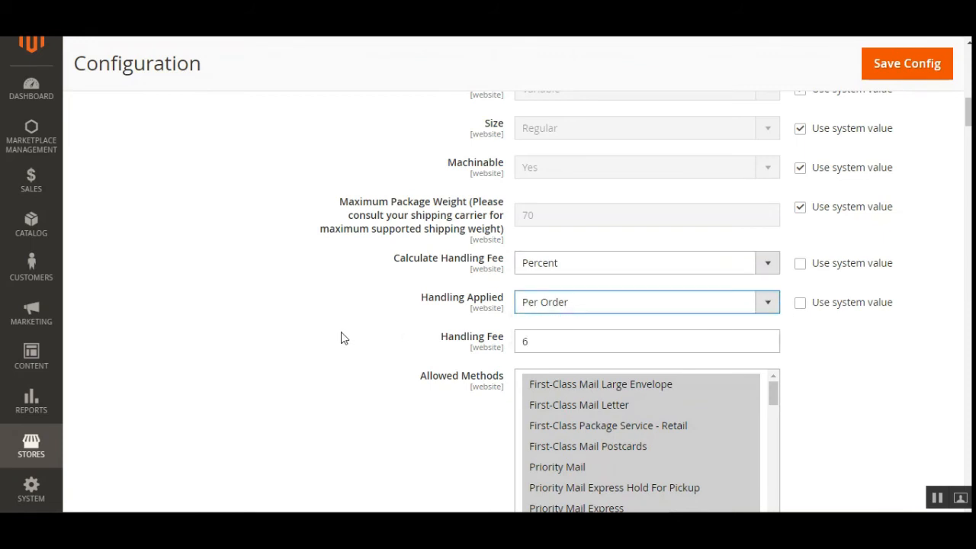
- In Allowed Methods, select only the four entries from Priority Mail Express Sunday/Holiday Delivery Flat Rate Envelope through Priority Mail Padded Flat Rate Envelope
scroll(358, 336, "down", 2)
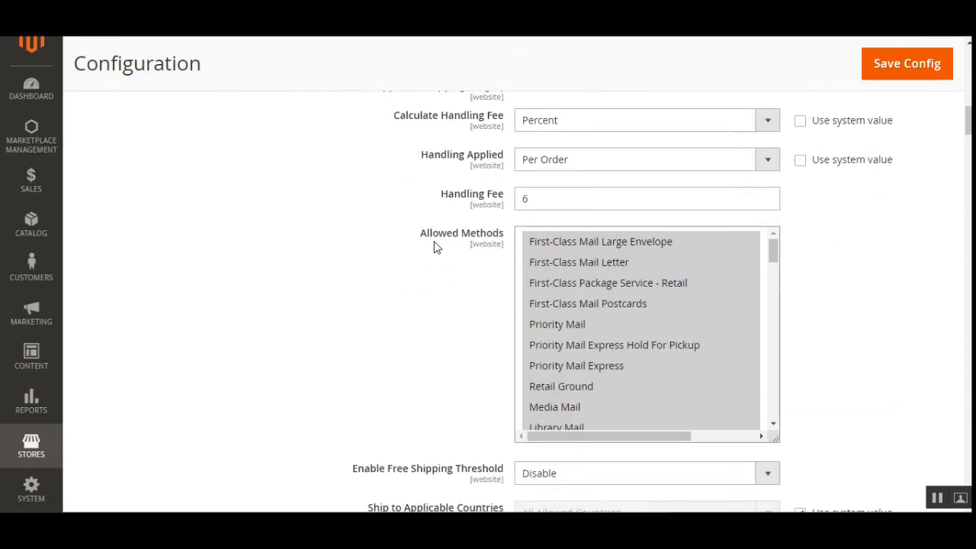
left_click_drag(430, 234, 501, 233)
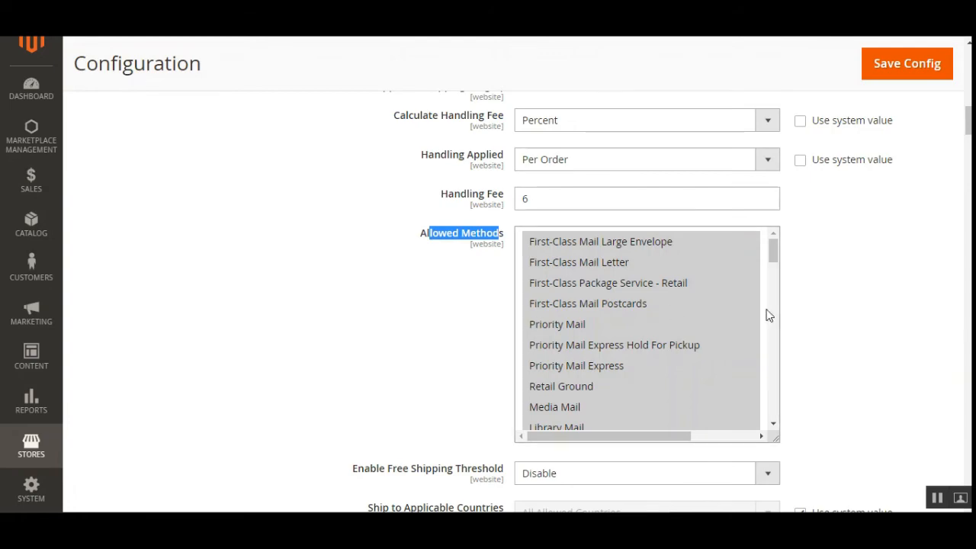
left_click_drag(773, 254, 757, 233)
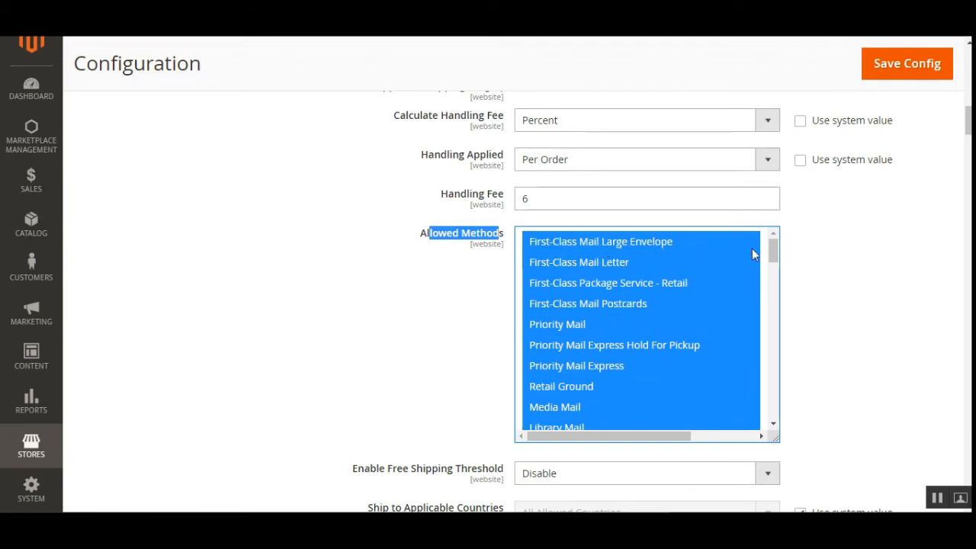
left_click_drag(774, 257, 772, 294)
left_click(664, 294)
left_click(627, 312)
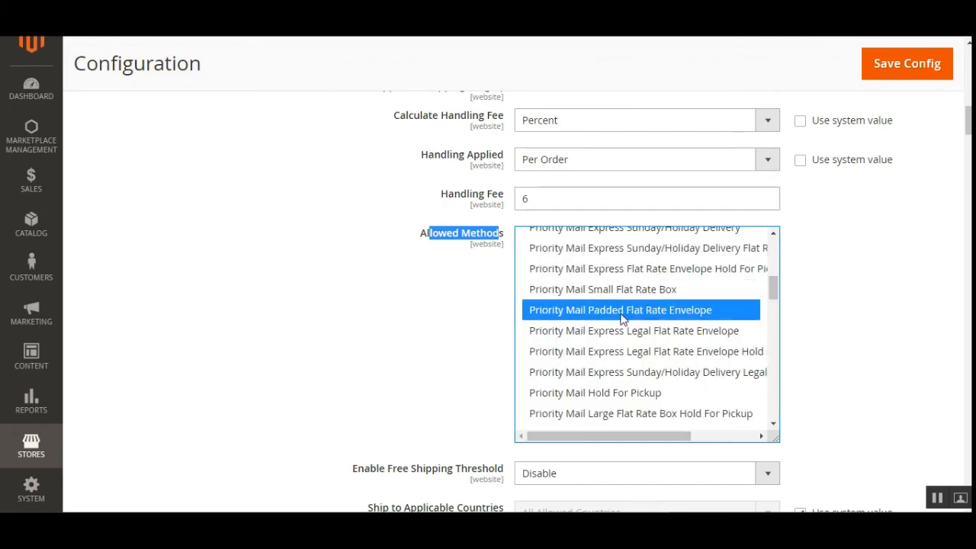
left_click_drag(631, 317, 656, 247)
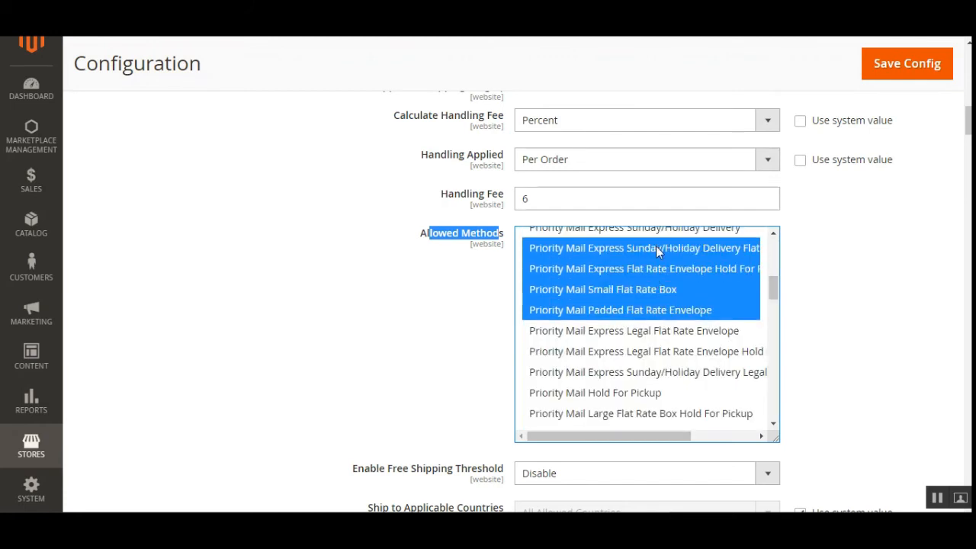
left_click_drag(773, 283, 773, 294)
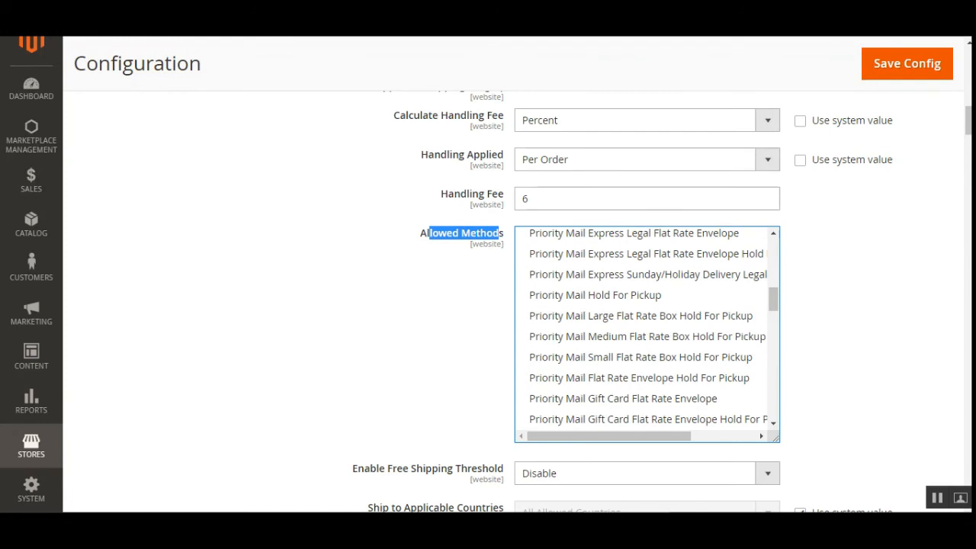
- Enable the Free Shipping Threshold, release Free Method from its system value, and set the Free Shipping Amount Threshold to 500
scroll(937, 160, "down", 4)
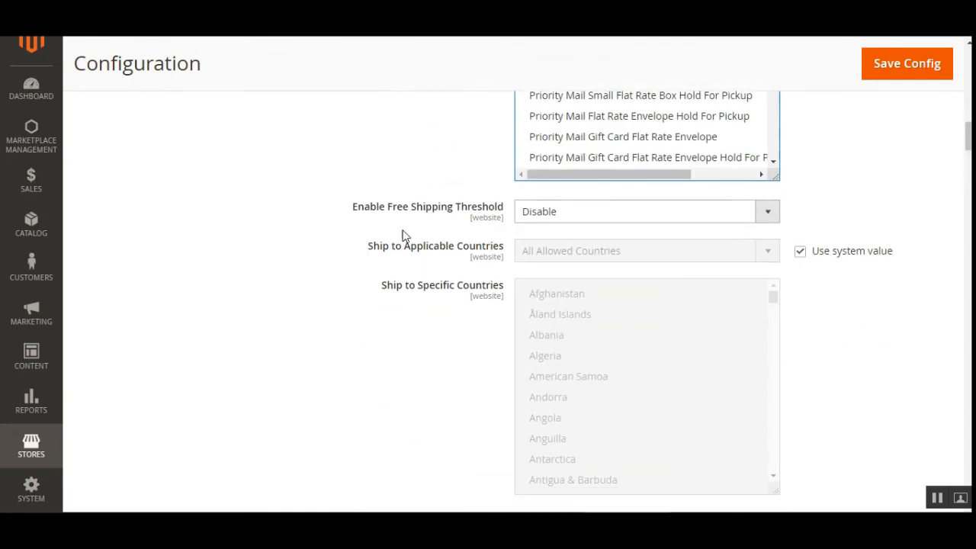
left_click(374, 215)
left_click_drag(373, 215, 483, 217)
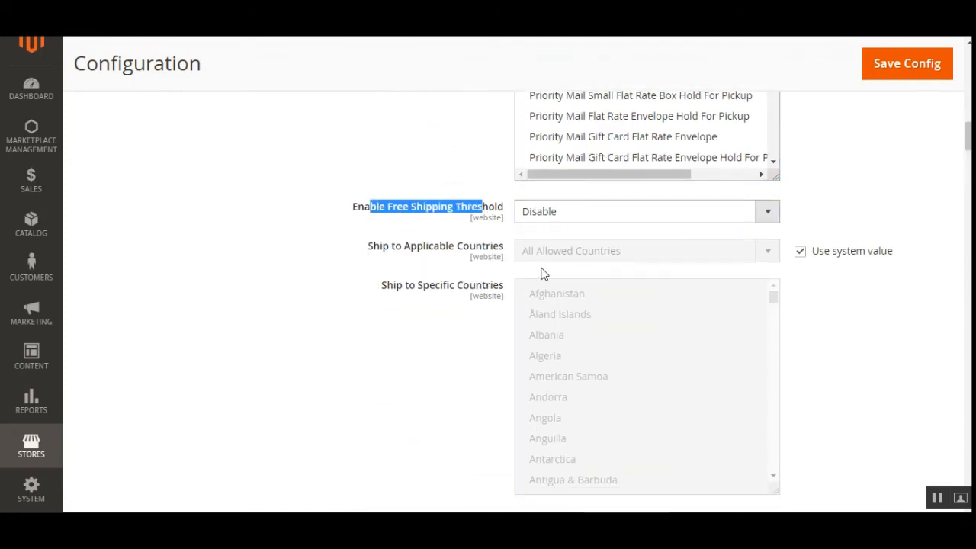
left_click(683, 213)
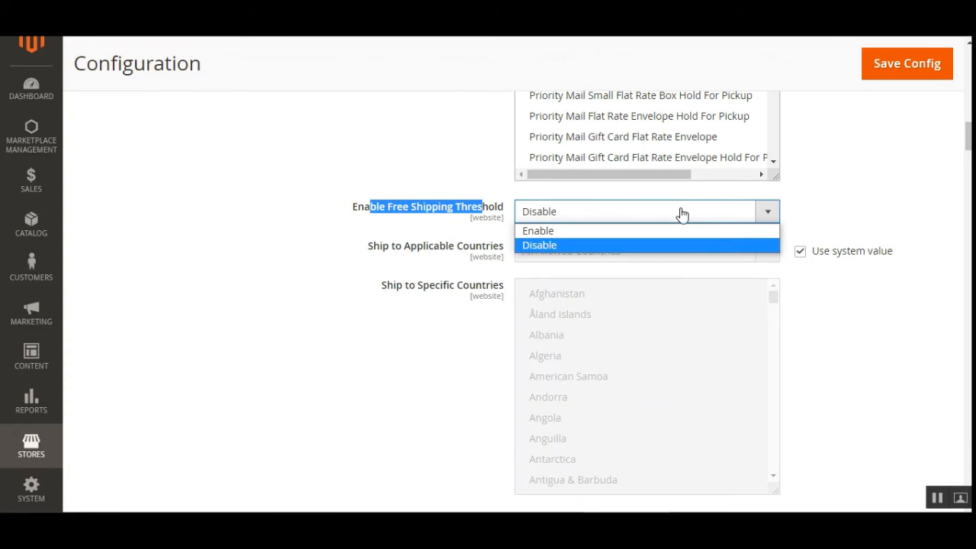
left_click(642, 231)
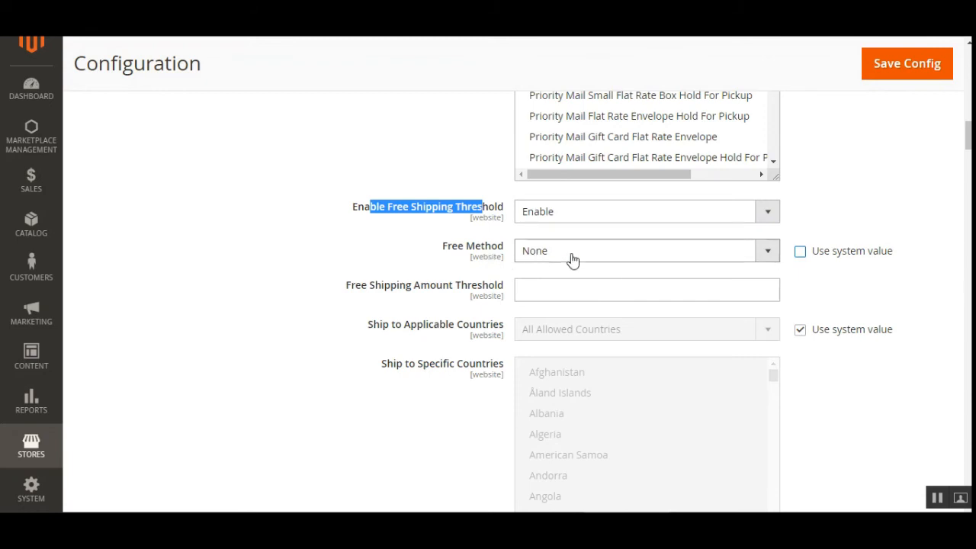
left_click(585, 257)
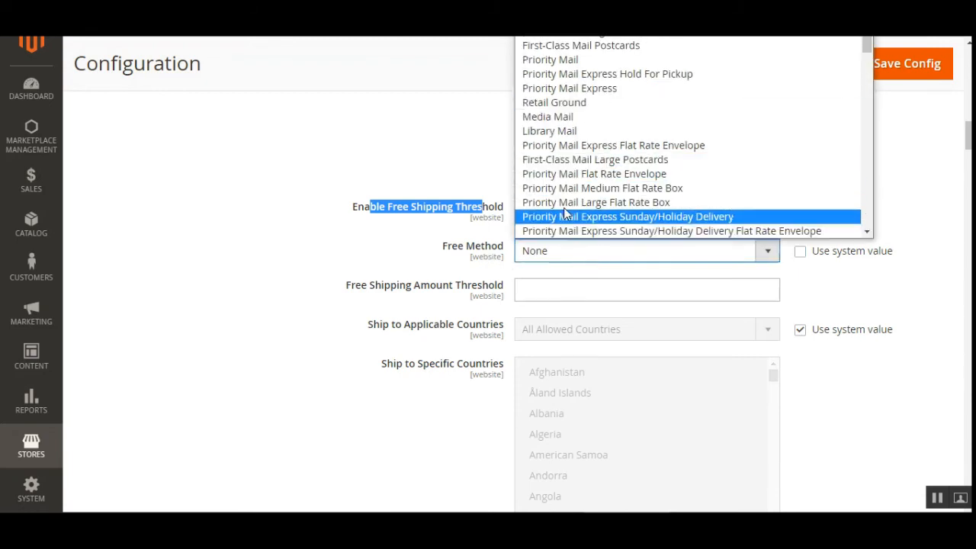
left_click(420, 131)
left_click_drag(368, 292, 505, 294)
left_click(538, 292)
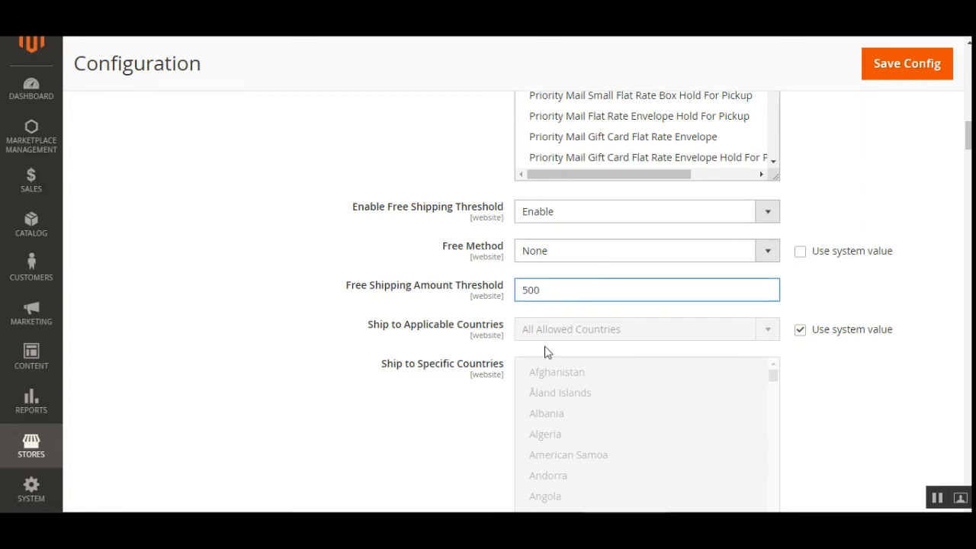
- Review the Ship to Applicable Countries and Ship to Specific Countries settings of Marketplace USPS
left_click_drag(380, 326, 497, 333)
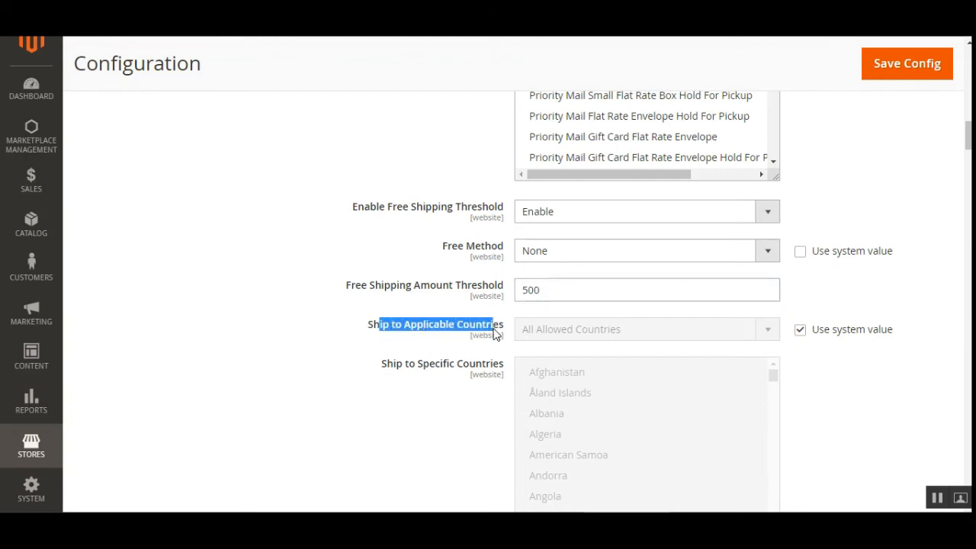
scroll(587, 331, "down", 3)
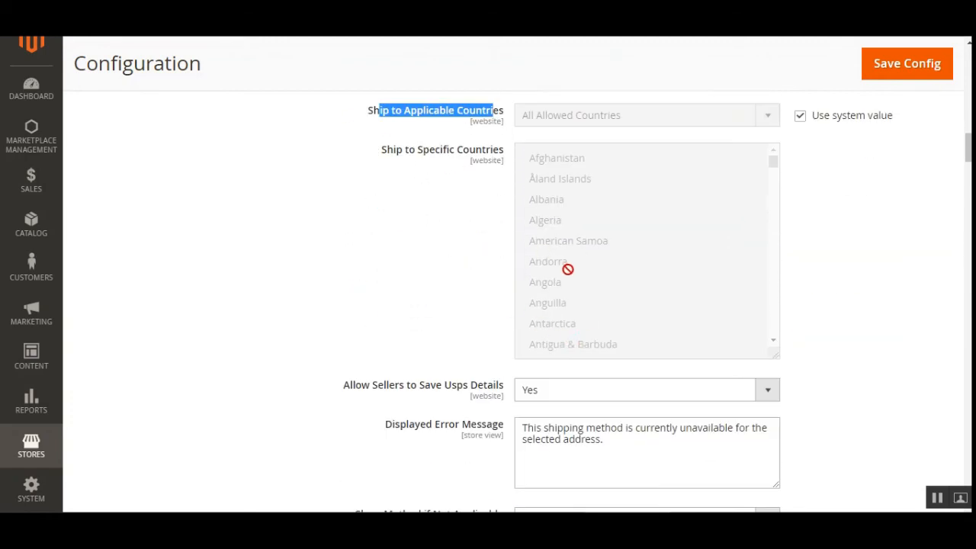
scroll(547, 343, "down", 2)
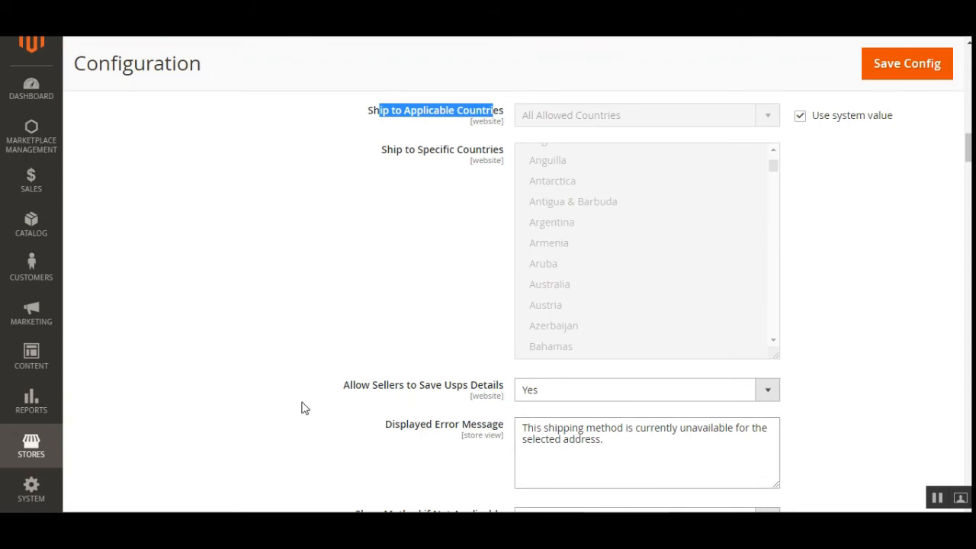
scroll(305, 405, "down", 1)
scroll(307, 406, "down", 2)
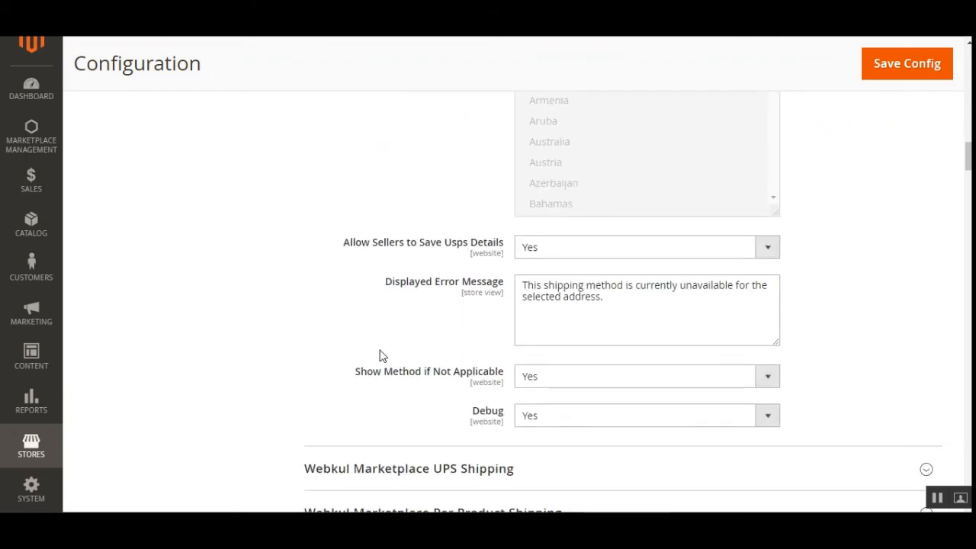
- Switch Allow Sellers to Save Usps Details to No, and return it to Yes
left_click(352, 246)
left_click_drag(353, 248, 486, 246)
left_click(407, 255)
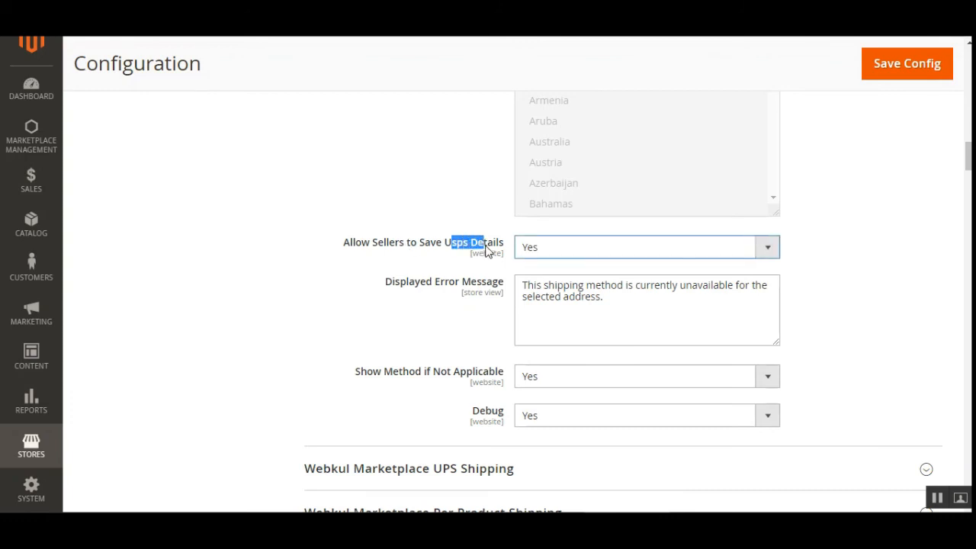
left_click(550, 256)
left_click(546, 280)
left_click(382, 264)
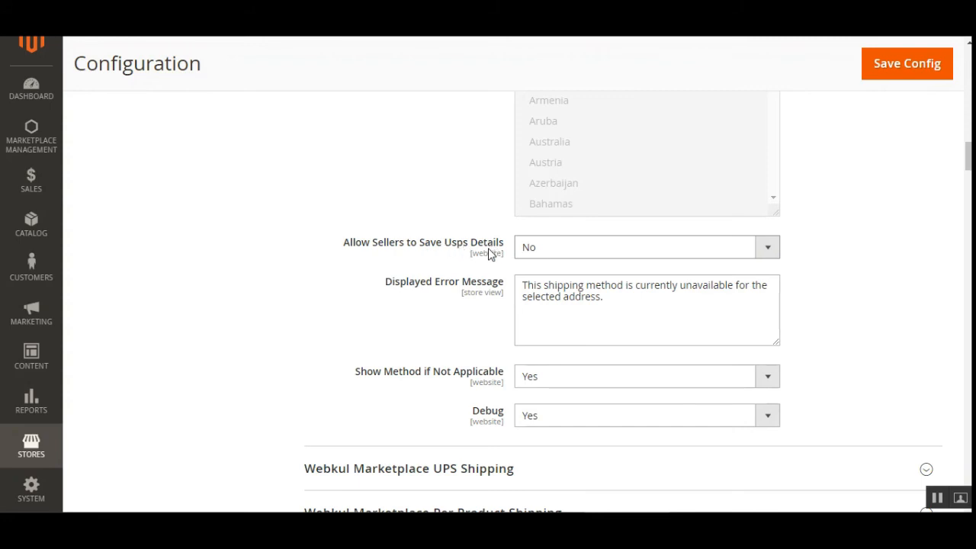
left_click(768, 254)
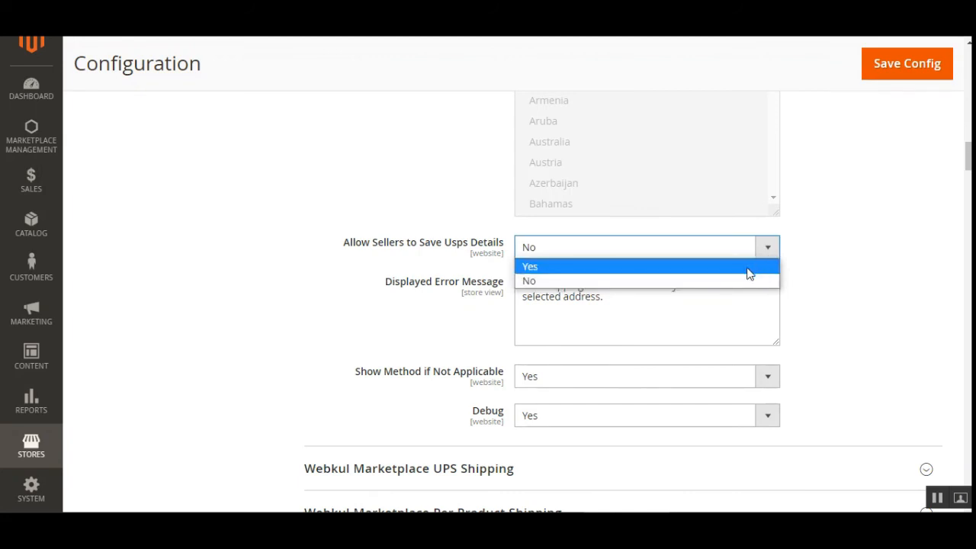
left_click(748, 267)
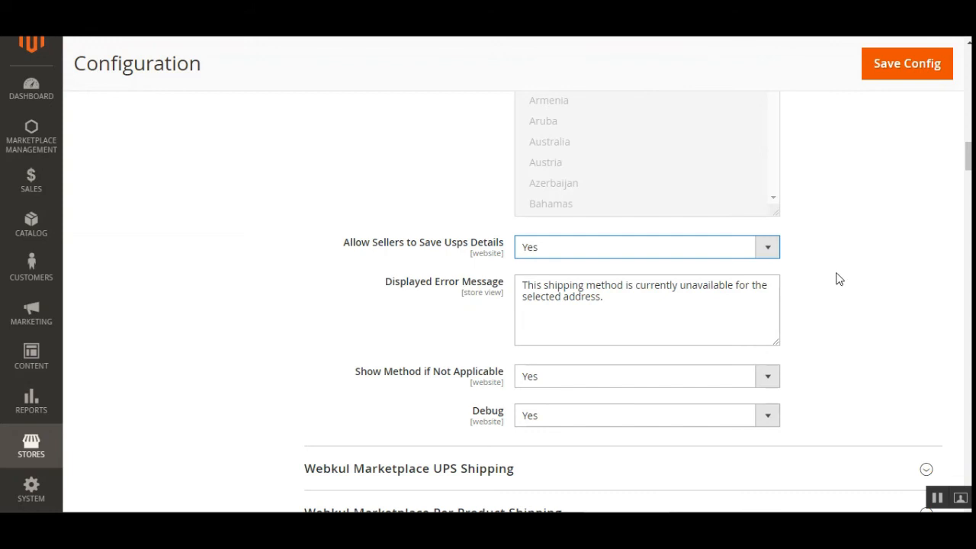
- Review the Displayed Error Message and Show Method if Not Applicable settings of Marketplace USPS, keeping the latter at Yes
scroll(838, 279, "down", 1)
left_click_drag(400, 213, 506, 213)
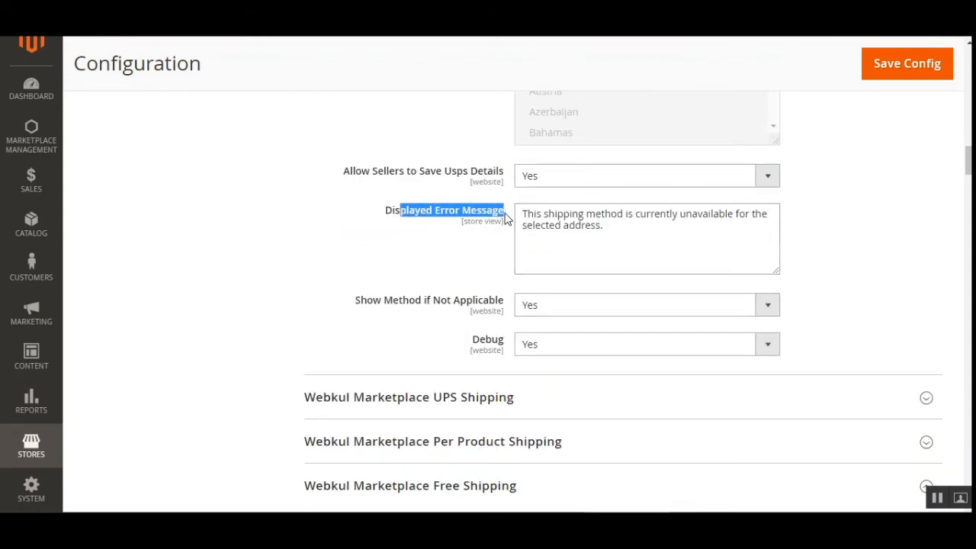
left_click(564, 215)
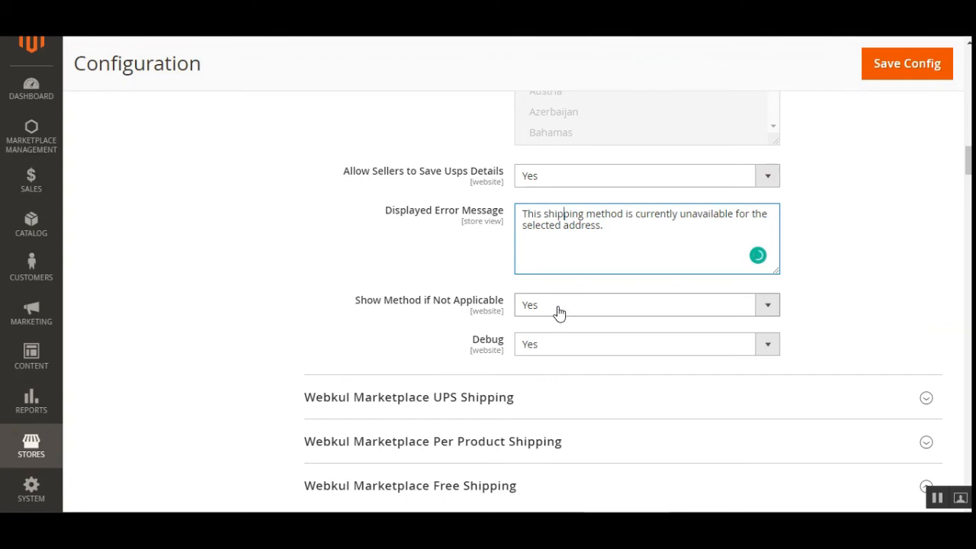
left_click(559, 309)
left_click(546, 330)
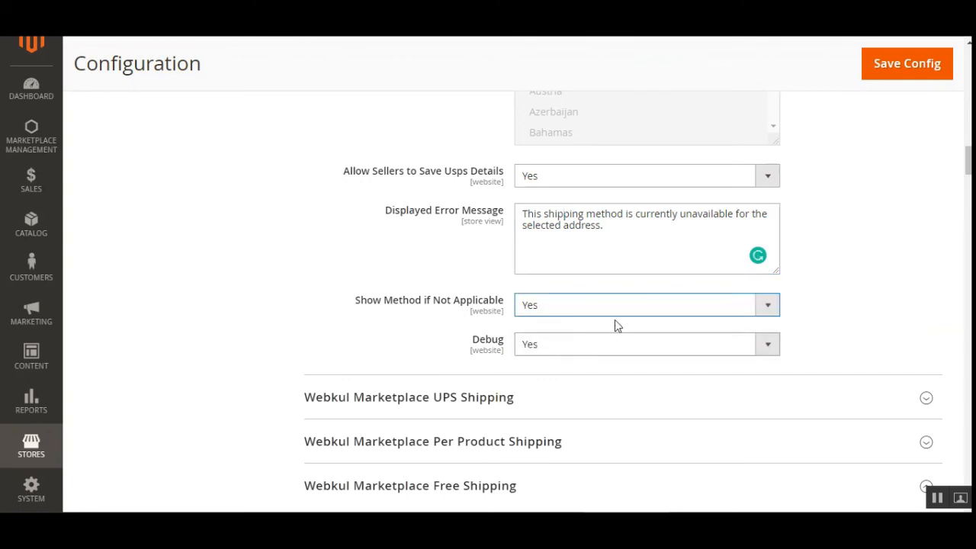
- Set Show Method if Not Applicable to No and look at the options offered for Debug
left_click_drag(408, 213, 564, 223)
left_click(564, 222)
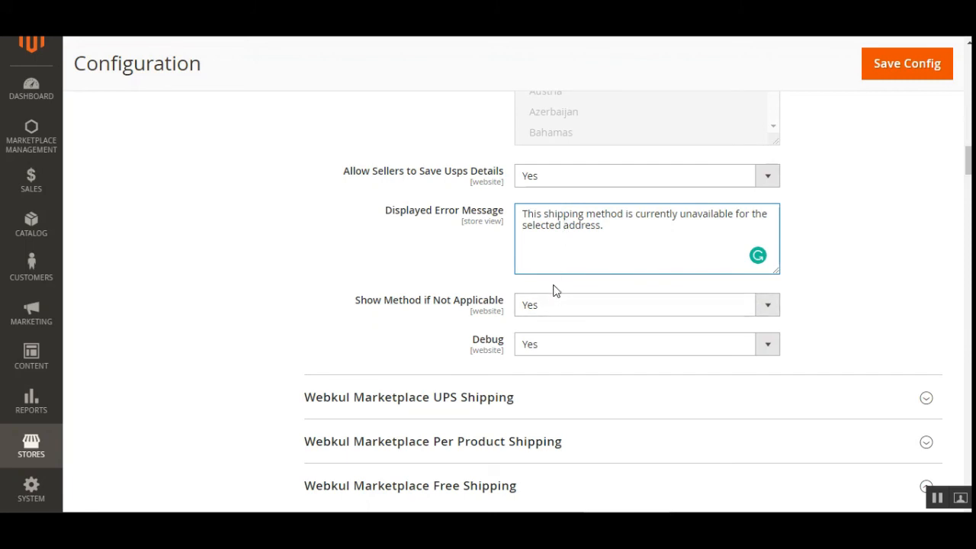
left_click(582, 312)
left_click(572, 339)
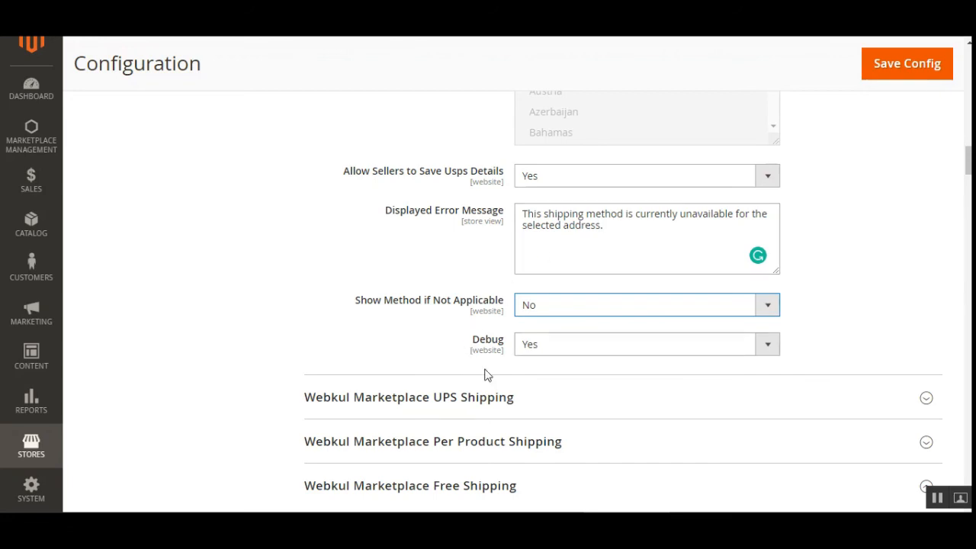
left_click(738, 350)
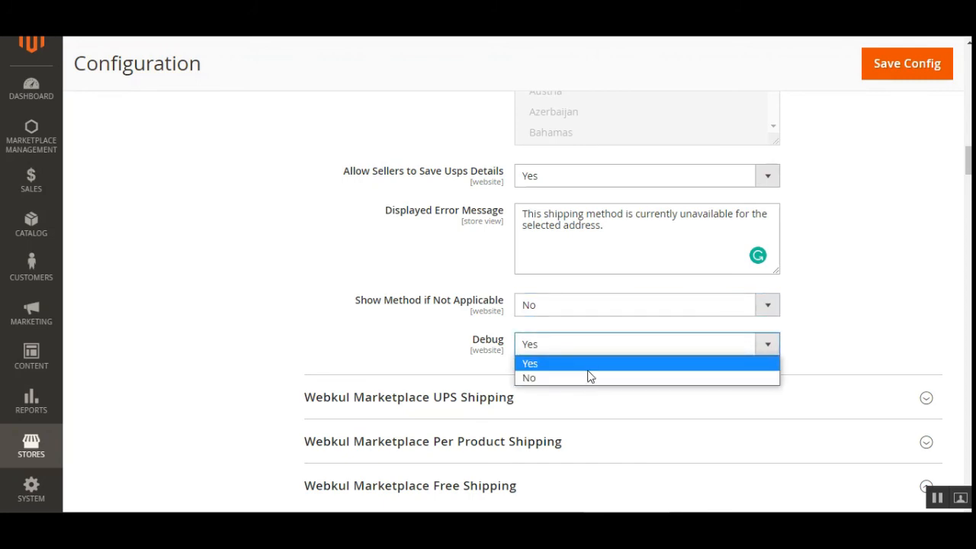
left_click(830, 332)
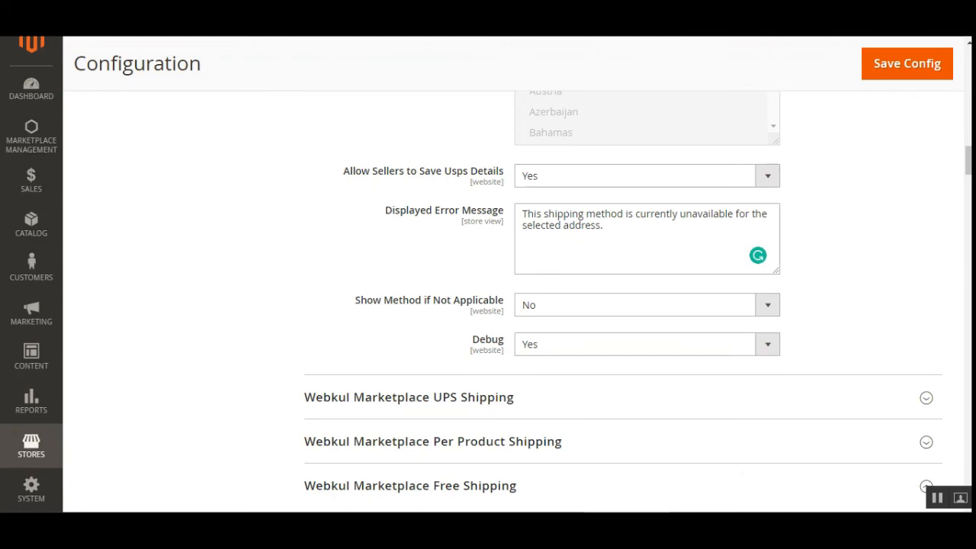
- Release the Marketplace USPS Mode from its system value and set it to Live
scroll(940, 168, "up", 15)
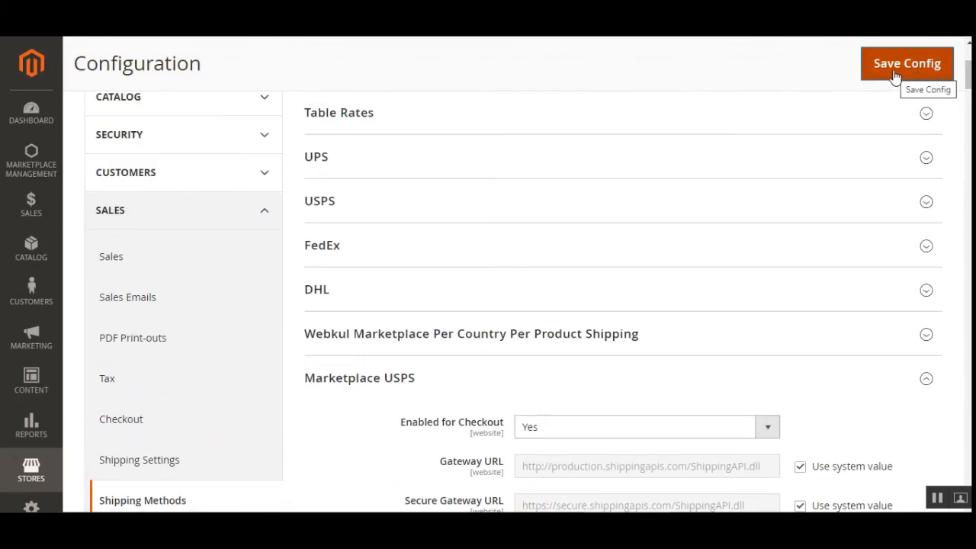
scroll(594, 385, "down", 3)
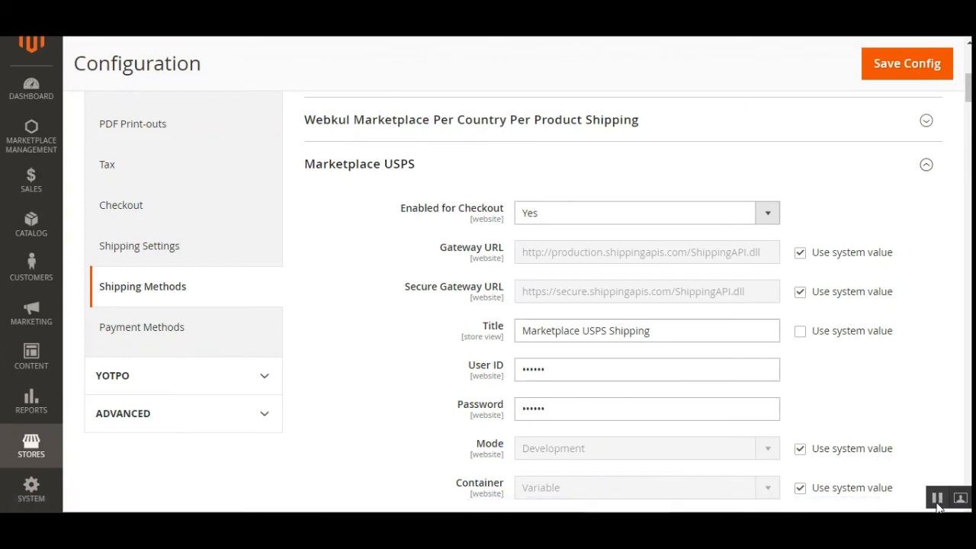
scroll(703, 359, "down", 2)
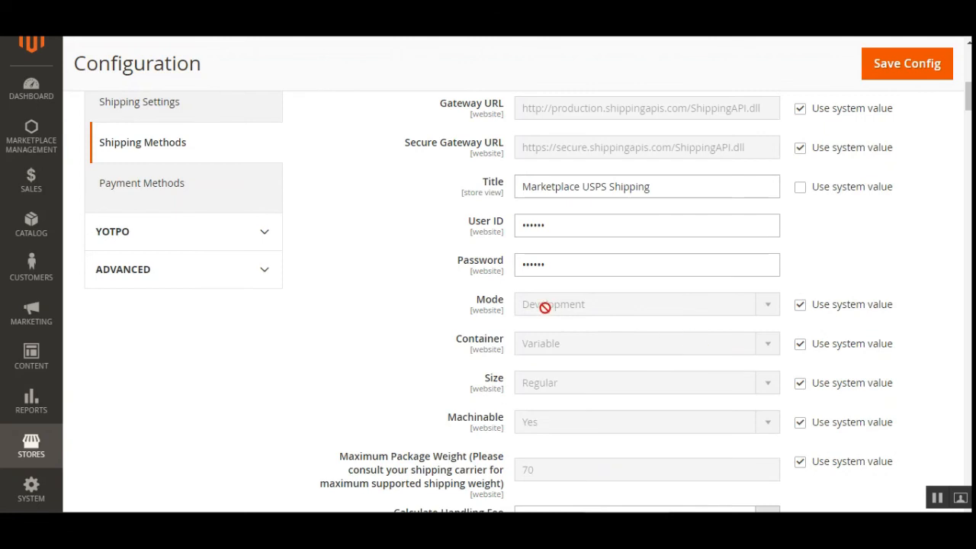
left_click(798, 306)
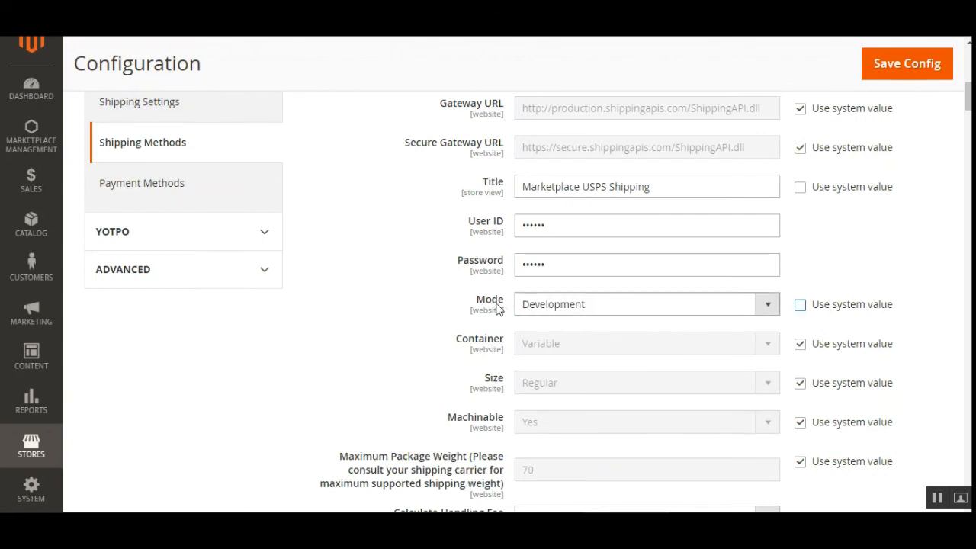
left_click(657, 309)
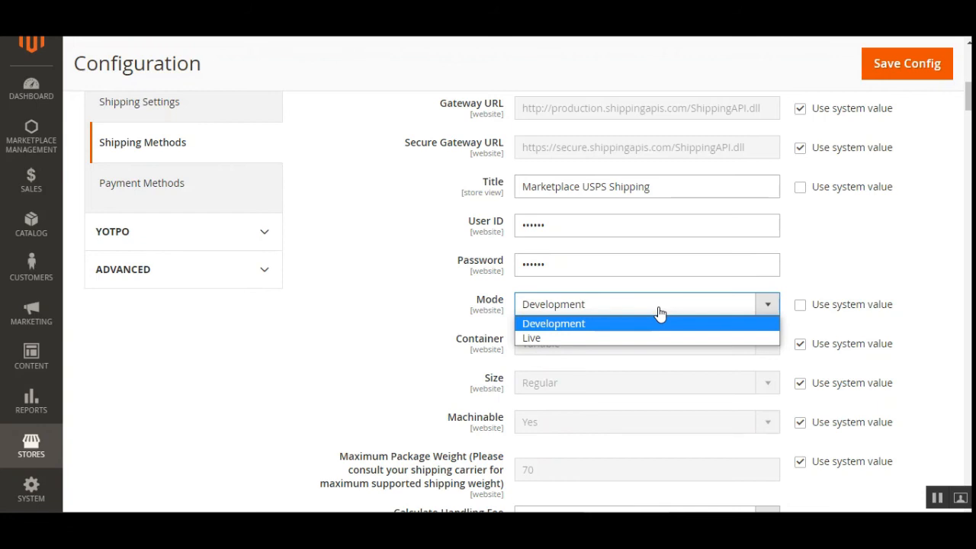
left_click(599, 337)
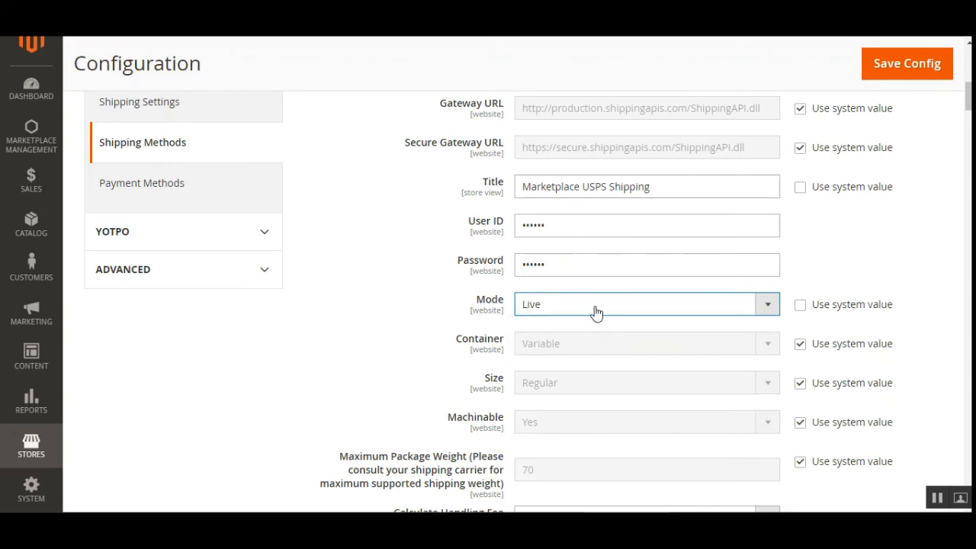
- Release Container from its system value and look through the available container types, keeping Variable
left_click(800, 344)
left_click(601, 348)
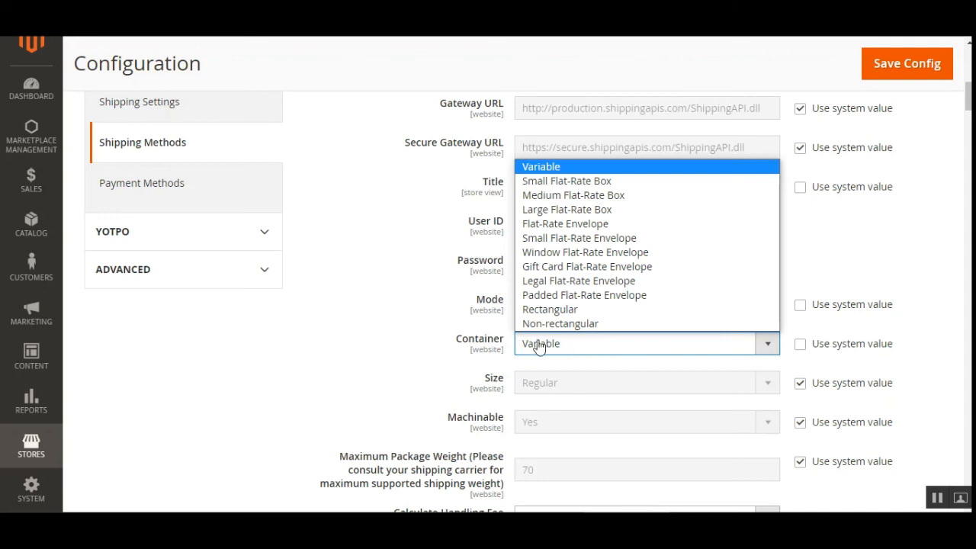
left_click(449, 287)
- Release Size and Machinable from their system values and check their options, keeping Regular and Yes
scroll(580, 372, "down", 1)
scroll(580, 372, "down", 1)
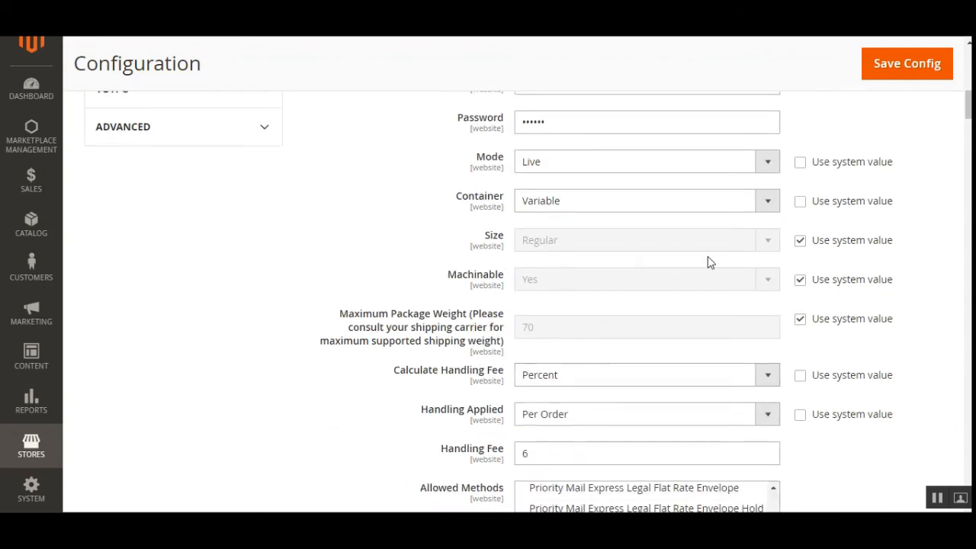
left_click(799, 241)
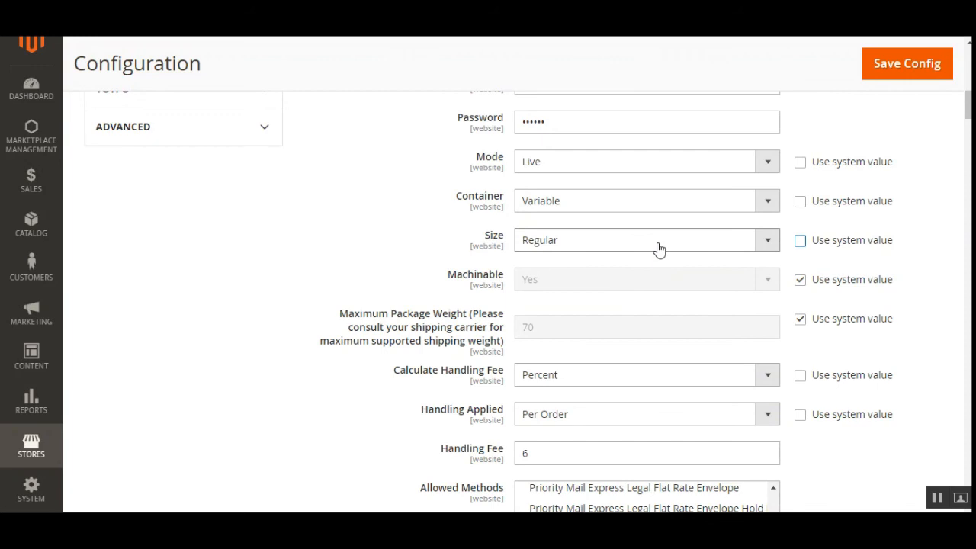
left_click(644, 248)
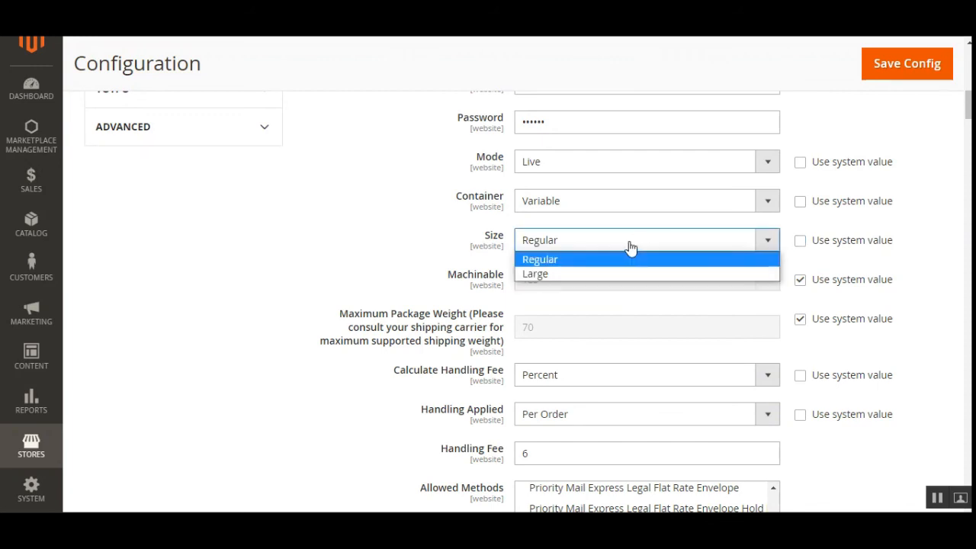
left_click(429, 255)
left_click(799, 280)
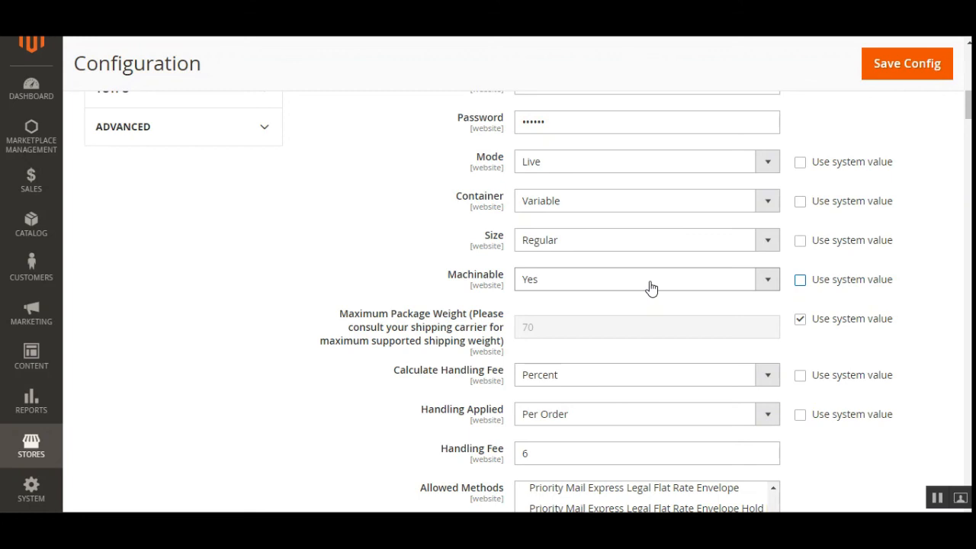
left_click(650, 287)
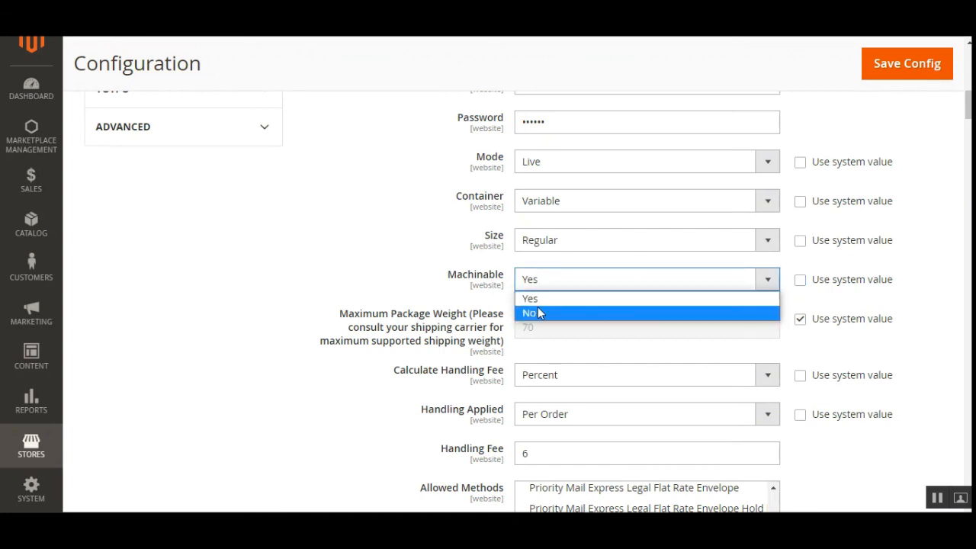
left_click(392, 286)
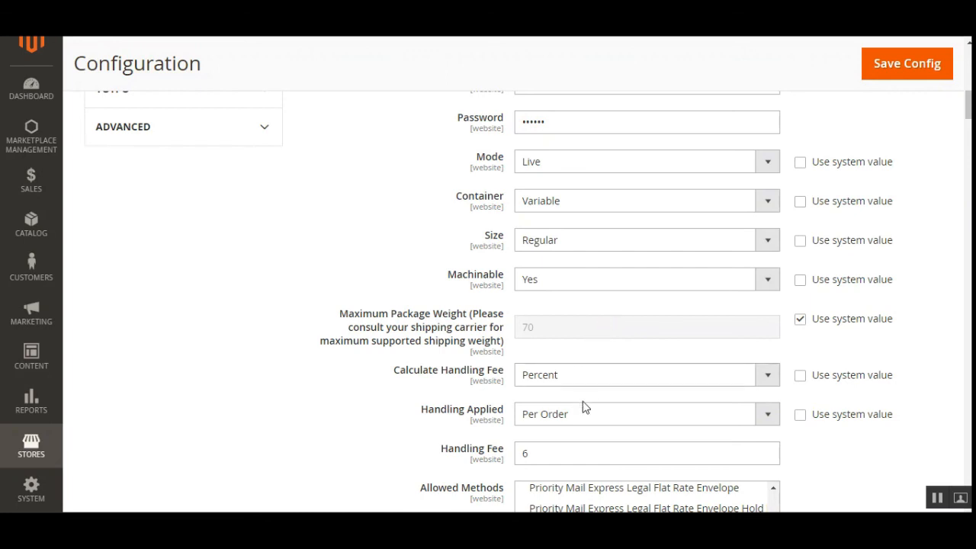
- Look over the remaining Marketplace USPS settings down to Displayed Error Message, and return to the start of the configuration page
scroll(581, 404, "down", 6)
scroll(455, 399, "down", 7)
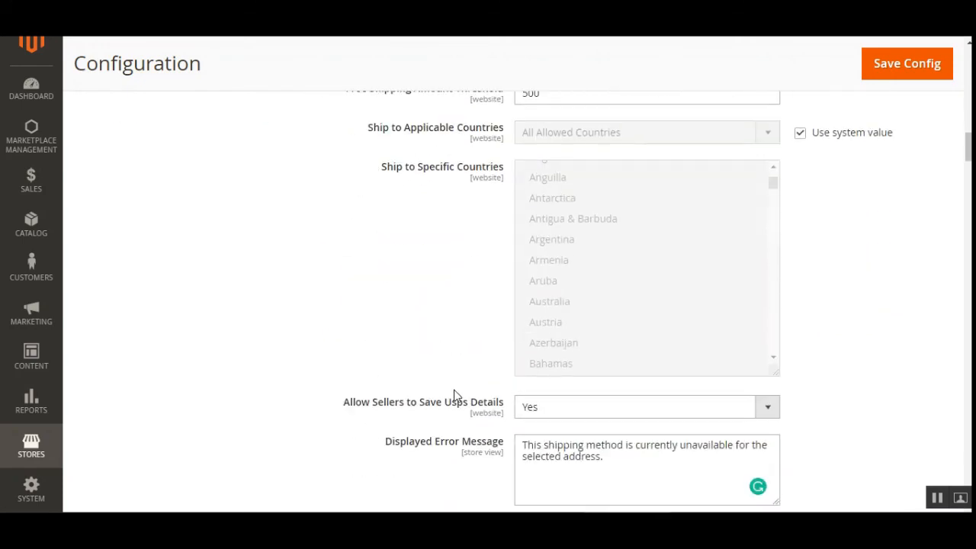
scroll(455, 394, "up", 2)
scroll(950, 163, "up", 15)
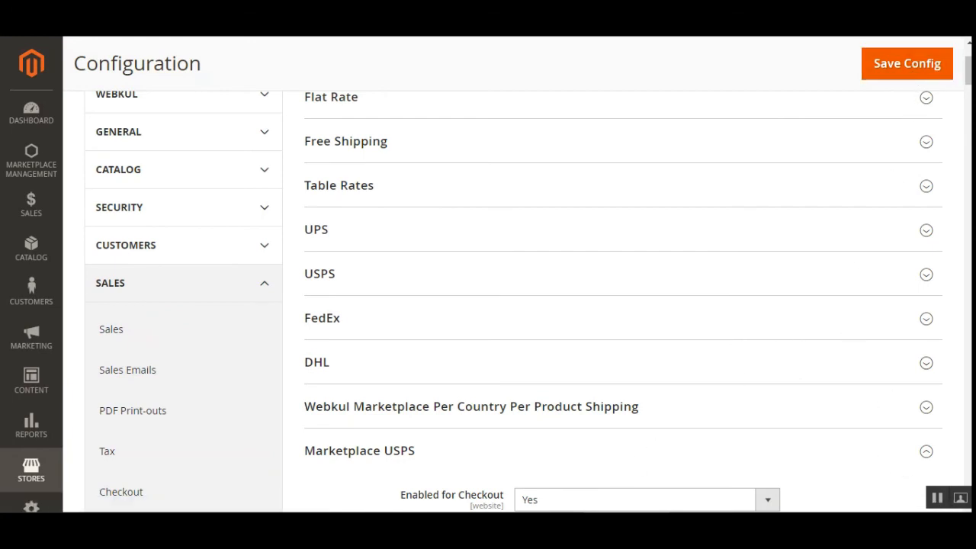
scroll(546, 136, "up", 3)
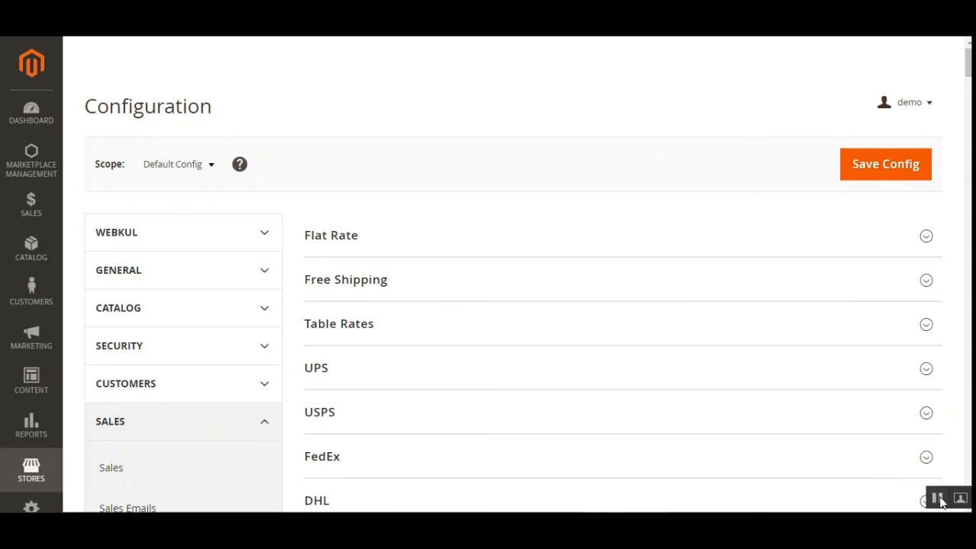
- Switch to the Webkul guide and read how to create a USPS Shipping account, from the registration form to the credentials e-mail
left_click(920, 103)
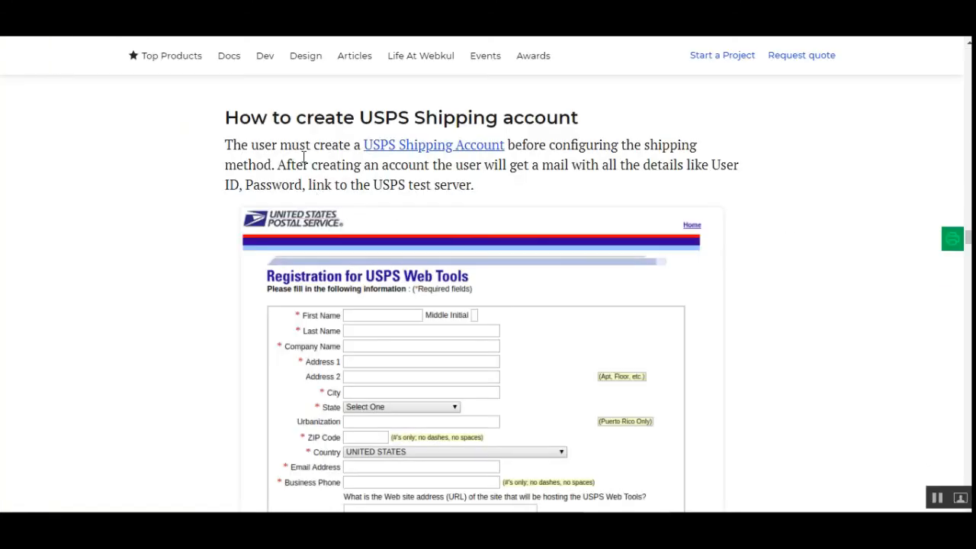
left_click_drag(252, 120, 555, 126)
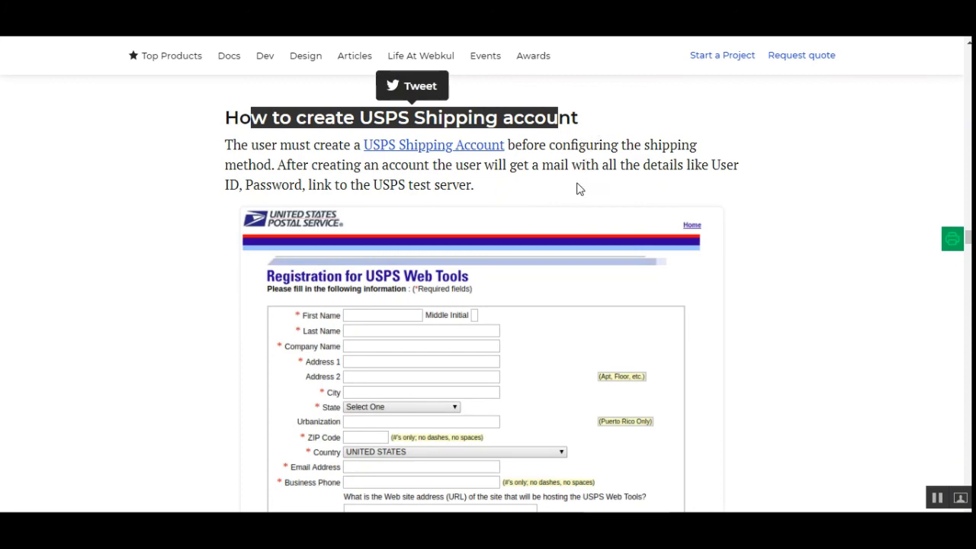
scroll(465, 211, "down", 2)
scroll(453, 250, "down", 3)
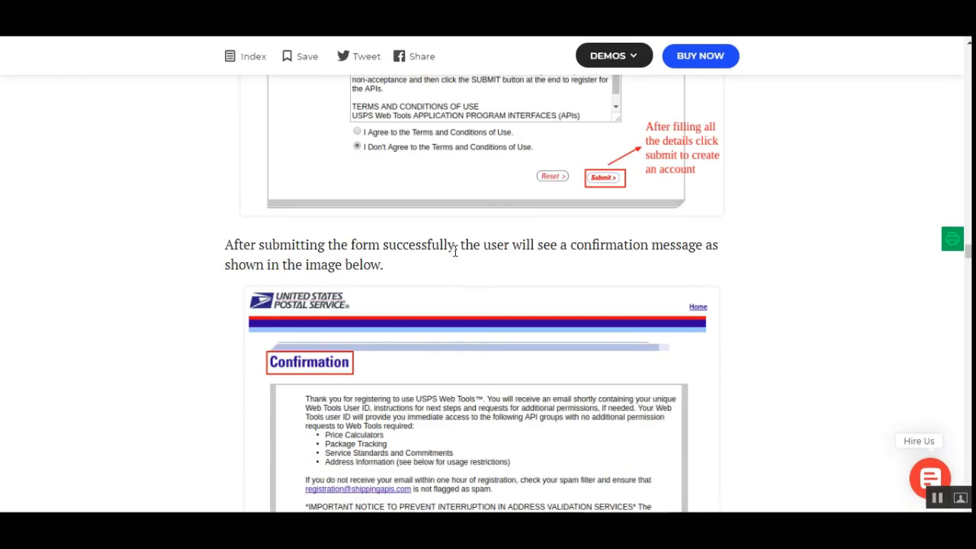
scroll(532, 287, "down", 2)
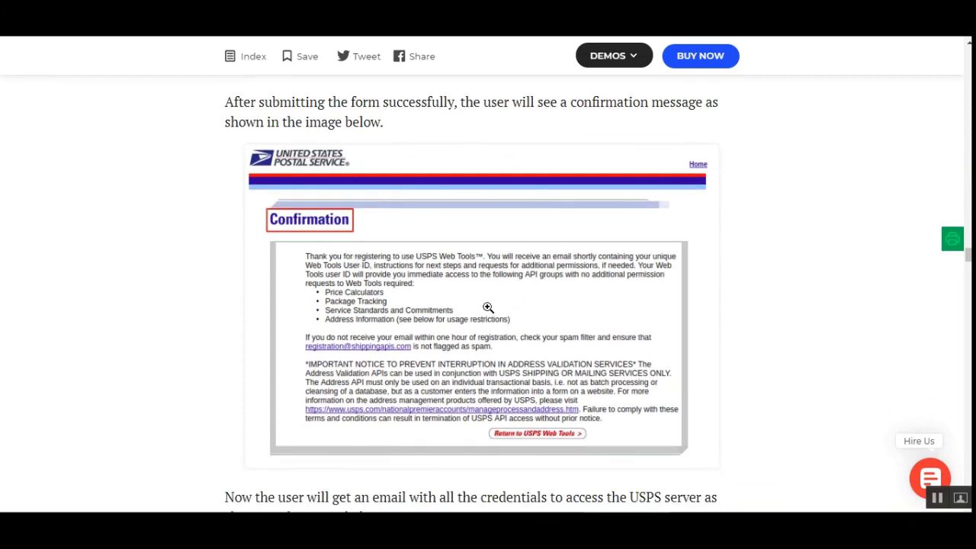
scroll(487, 307, "down", 1)
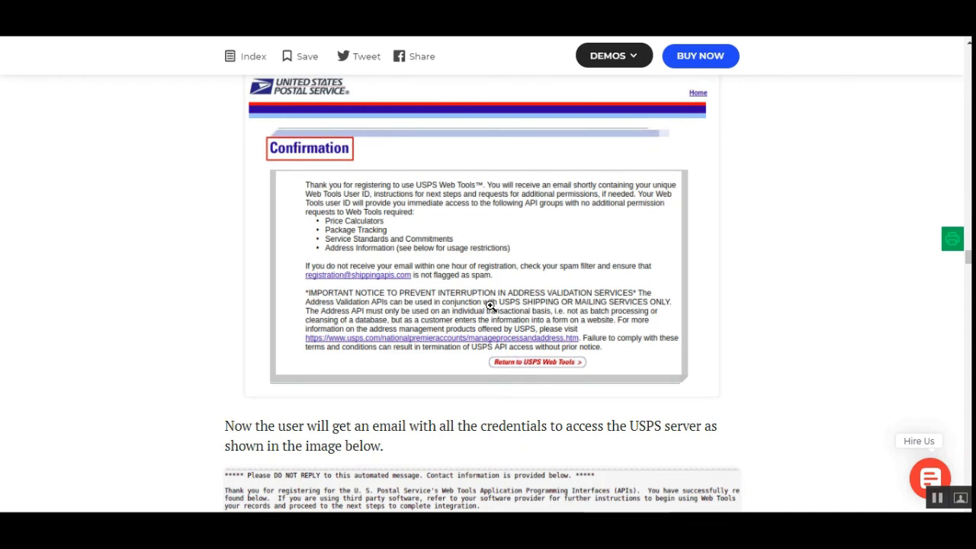
scroll(490, 305, "down", 2)
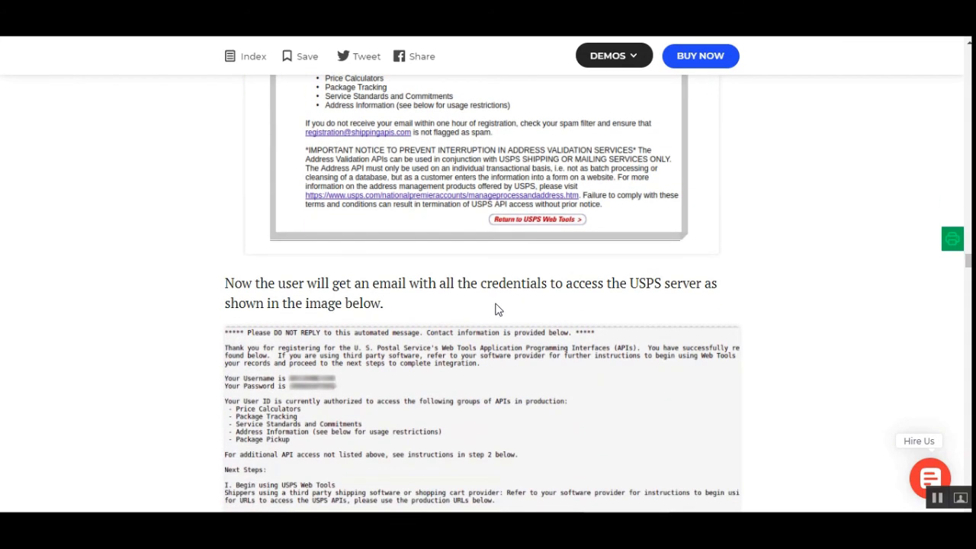
scroll(529, 316, "down", 1)
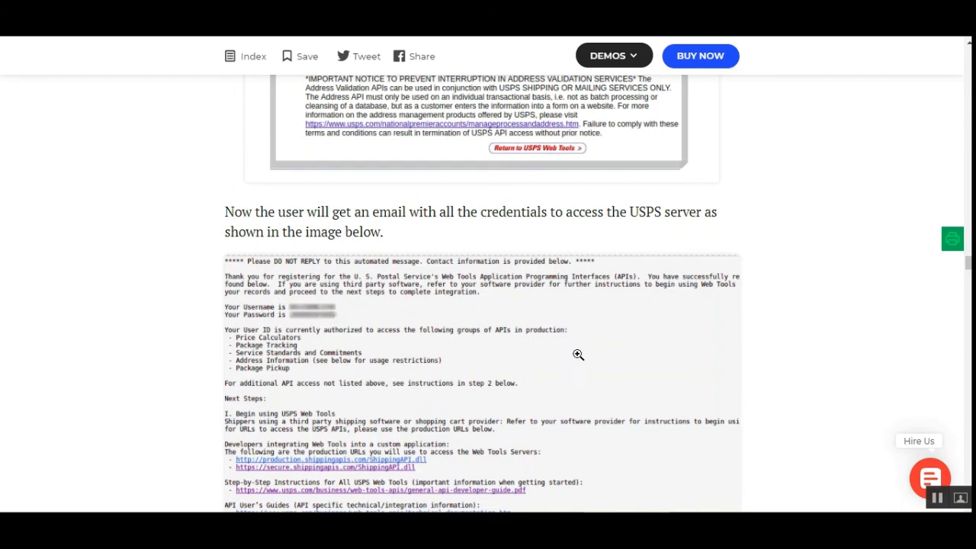
left_click(936, 498)
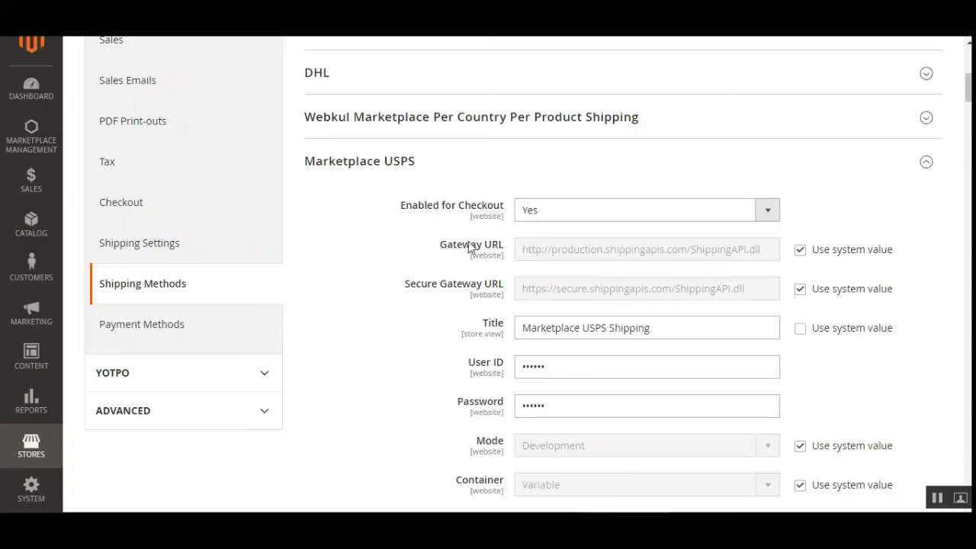
- Review the Gateway URL setting in the Marketplace USPS section of the Magento configuration
left_click_drag(448, 248, 696, 256)
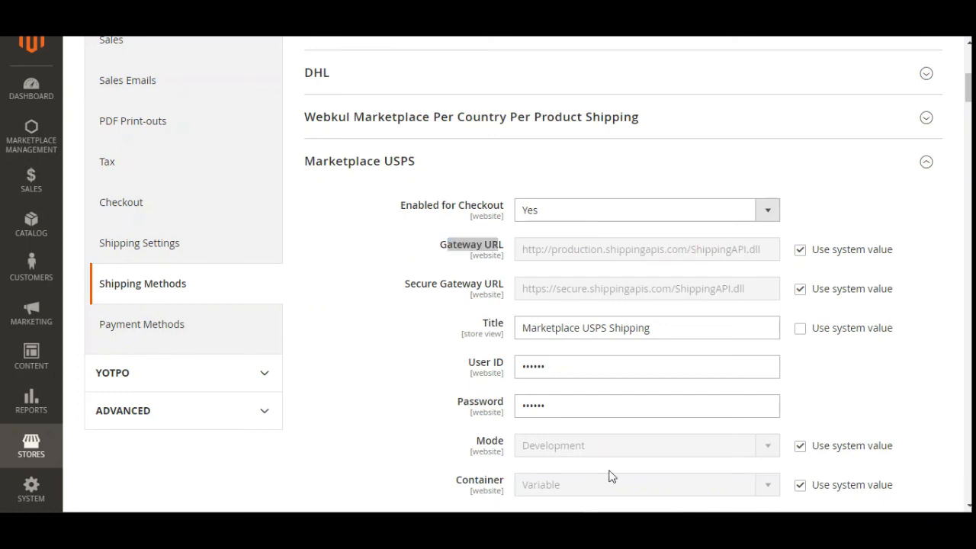
left_click(460, 257)
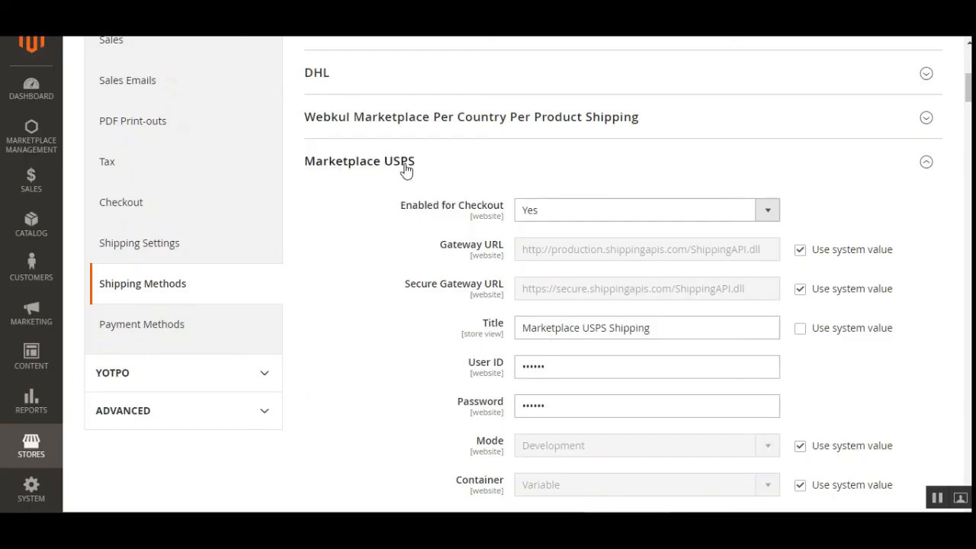
left_click_drag(970, 95, 970, 110)
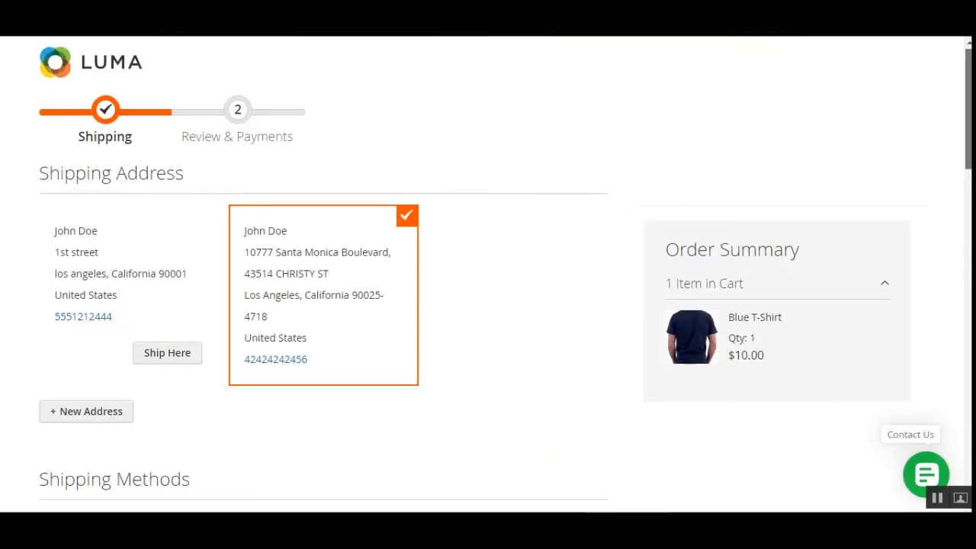
- View the Marketplace USPS Shipping methods offered at the storefront checkout and dismiss the browser's password-check prompt
scroll(488, 274, "down", 5)
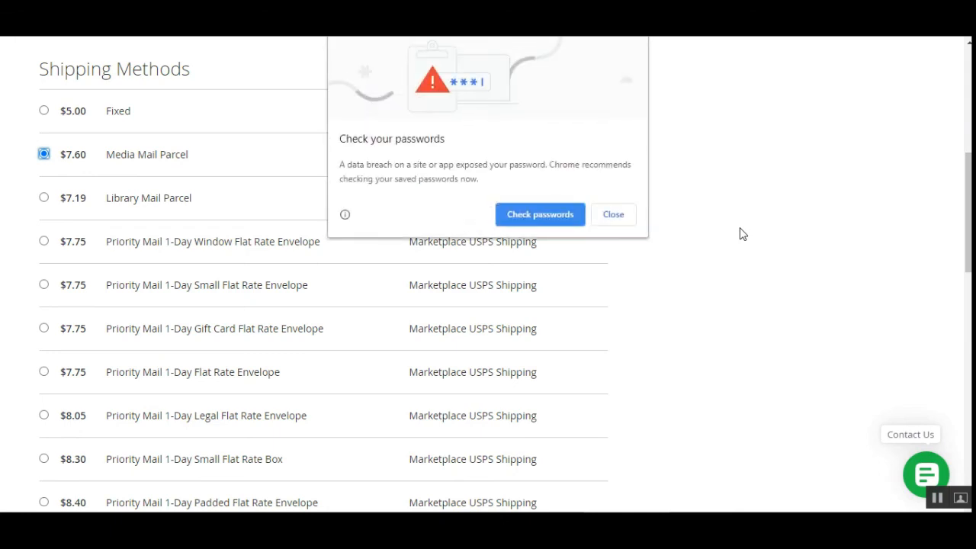
left_click(613, 214)
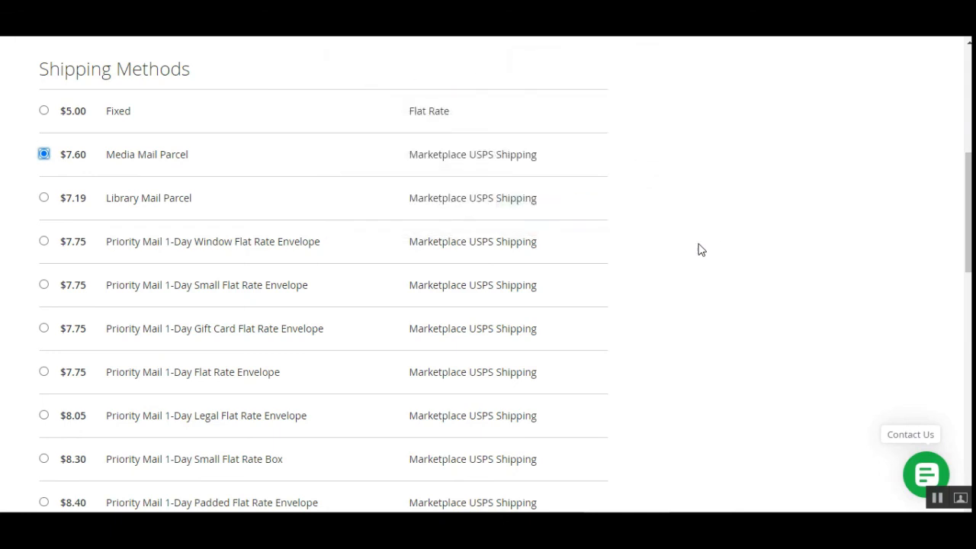